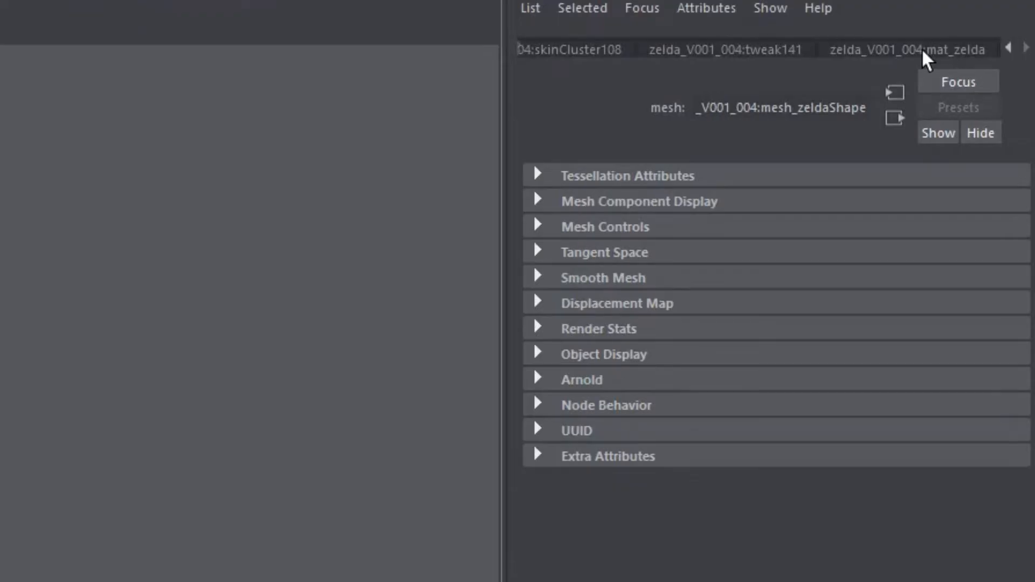
Relink the color texture of the body material mat_zelda to zelda_diff.png in the zeldaProject Textures folder.
{"action": "left_click", "coordinate": [925, 54]}
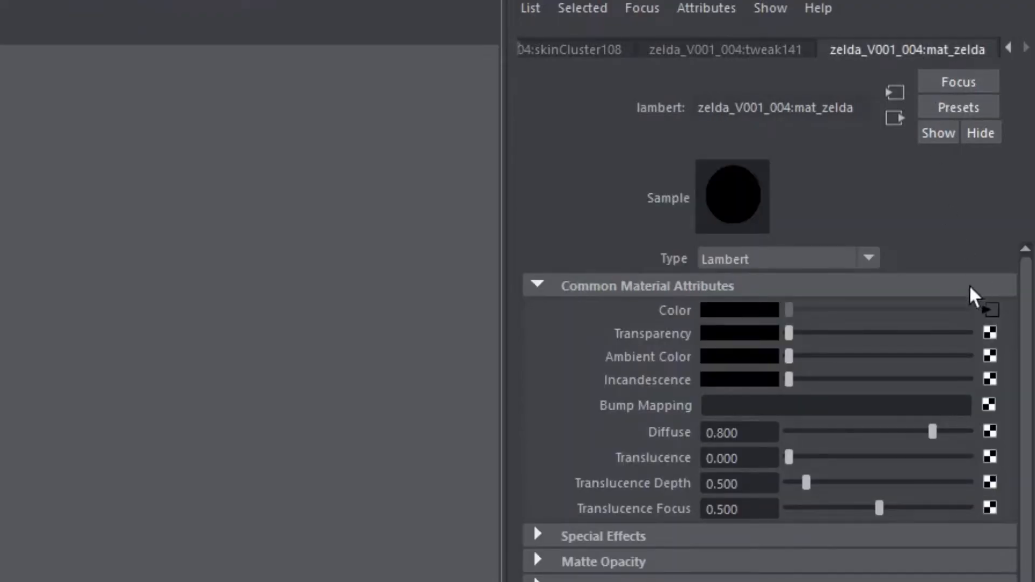
{"action": "left_click", "coordinate": [991, 308]}
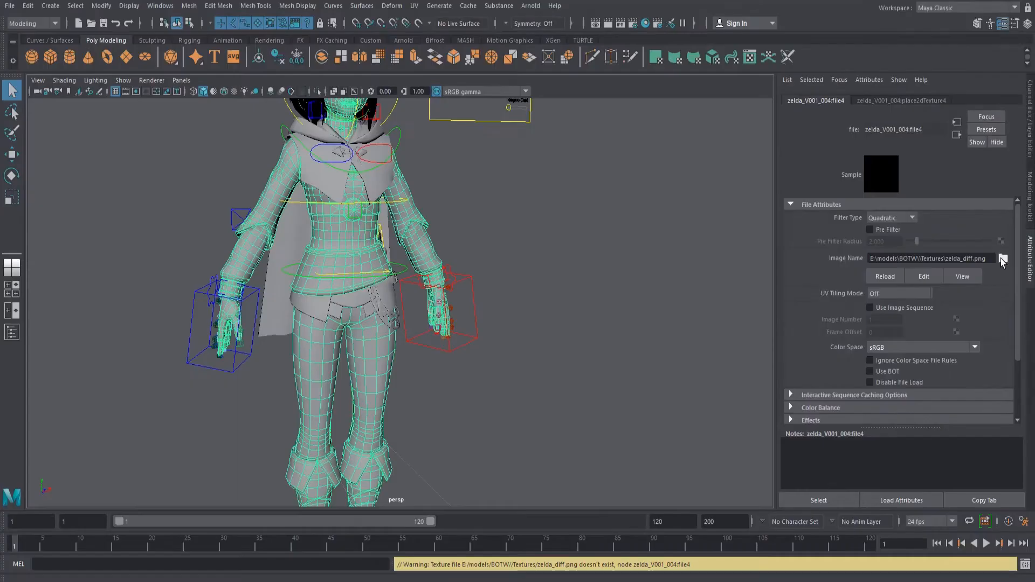
{"action": "left_click", "coordinate": [1003, 259]}
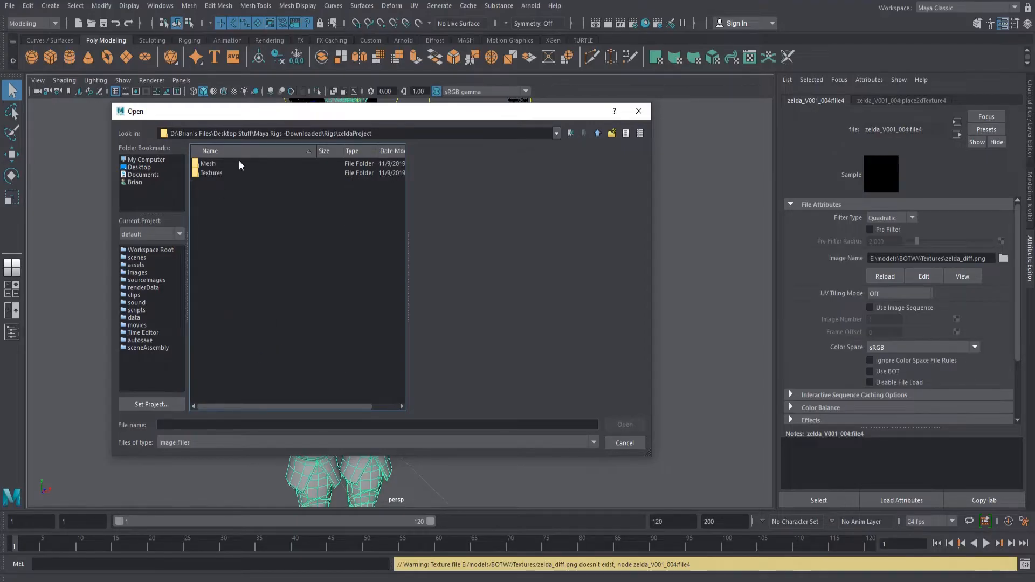
{"action": "double_click", "coordinate": [211, 174]}
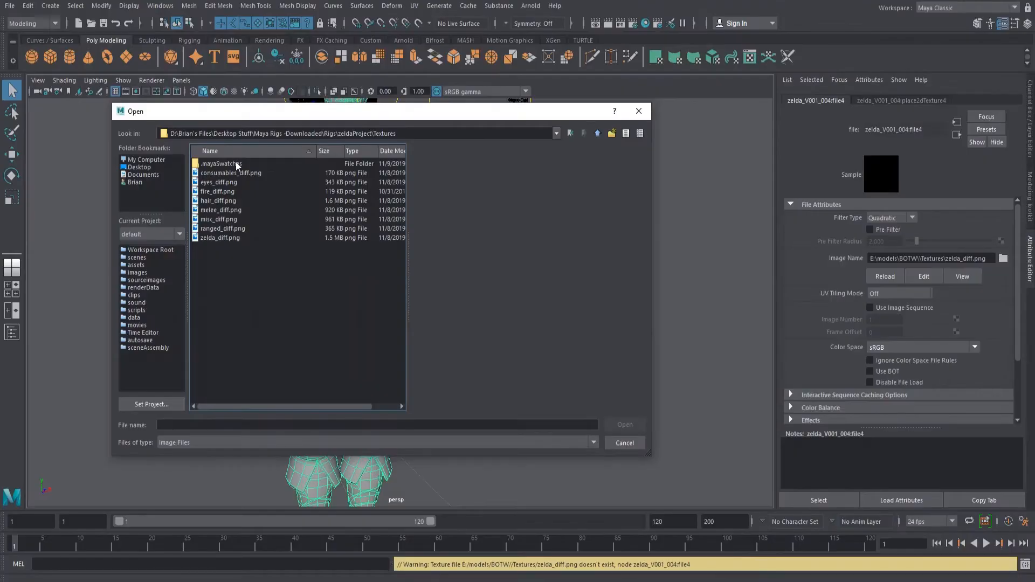
{"action": "left_click", "coordinate": [224, 239]}
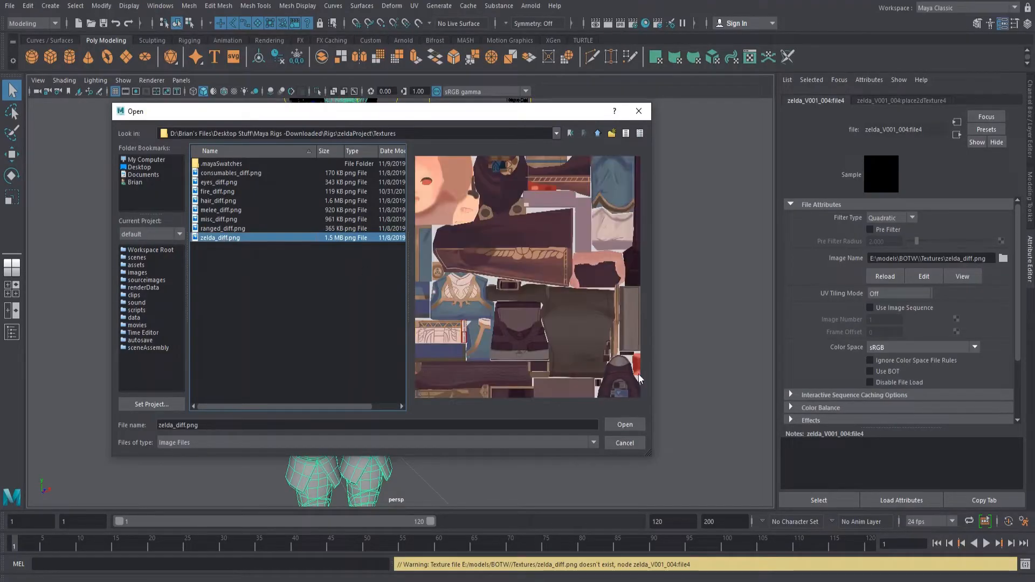
{"action": "left_click", "coordinate": [625, 424]}
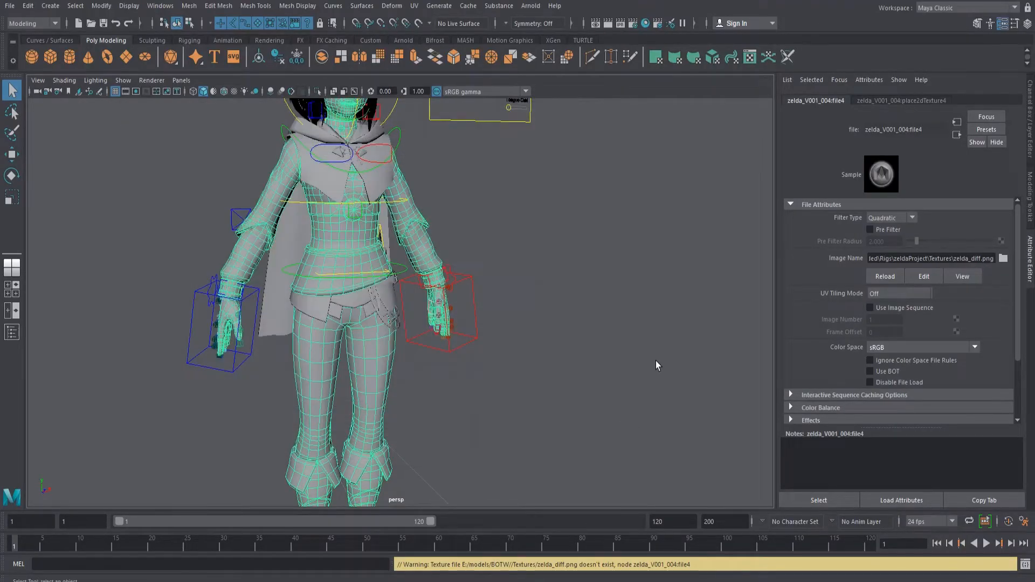
Deselect the body mesh, turn on textured display in the viewport and frame the character's face.
{"action": "left_click", "coordinate": [459, 197]}
{"action": "key", "text": "6"}
{"action": "middle_click_drag", "start_coordinate": [460, 218], "coordinate": [501, 229], "text": "alt"}
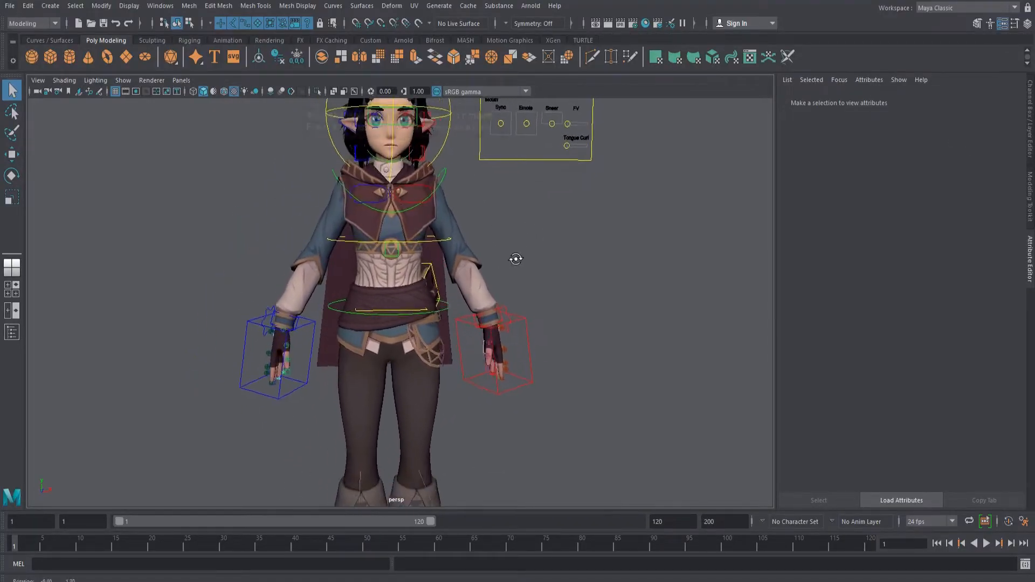
{"action": "left_click_drag", "start_coordinate": [515, 259], "coordinate": [506, 264], "text": "alt"}
{"action": "scroll", "coordinate": [417, 170], "scroll_direction": "up", "scroll_amount": 4}
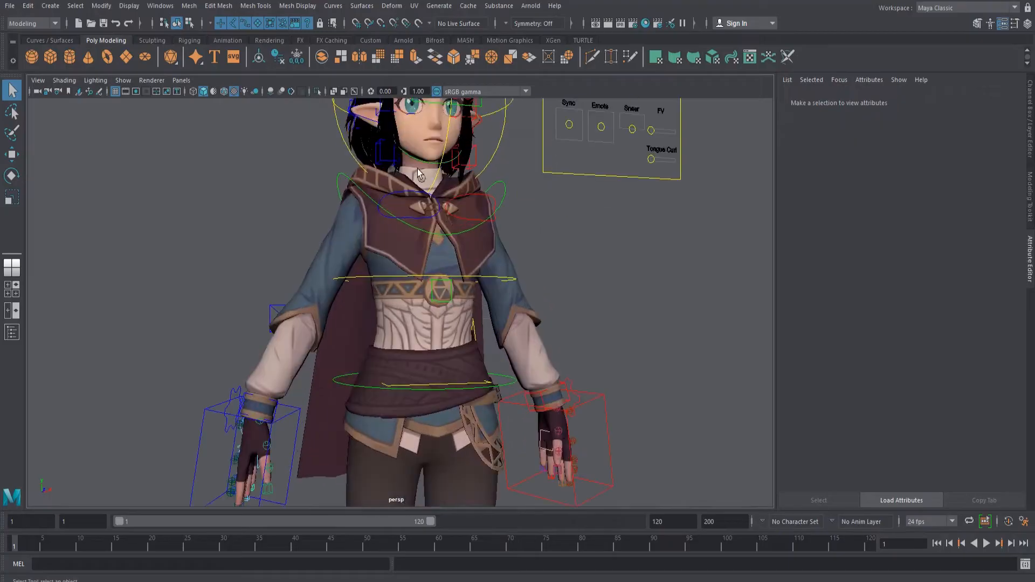
{"action": "middle_click_drag", "start_coordinate": [418, 174], "coordinate": [368, 261], "text": "alt"}
{"action": "scroll", "coordinate": [374, 245], "scroll_direction": "up", "scroll_amount": 3}
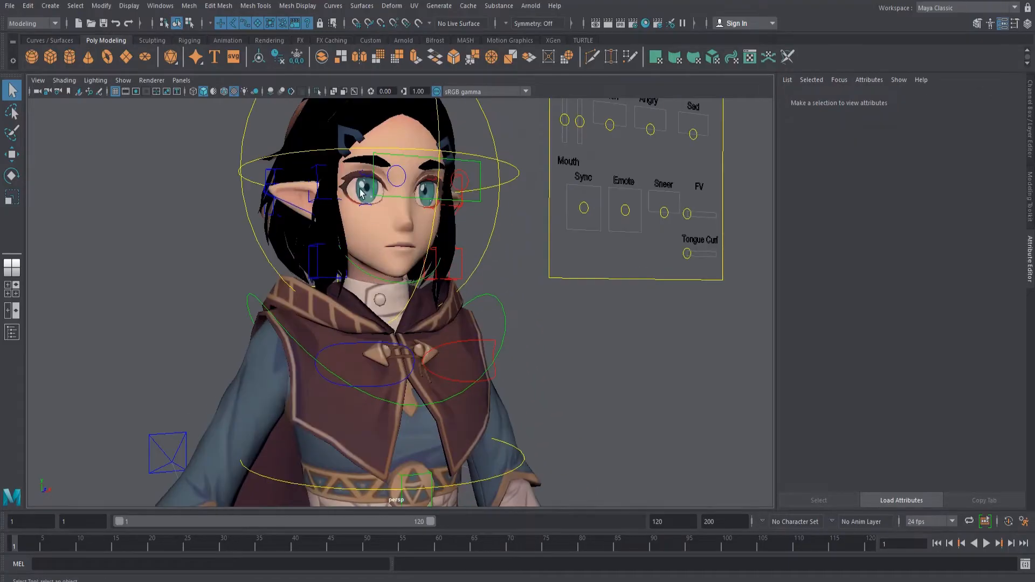
Relink the hair material's color texture to hair_diff.png in the zeldaProject Textures folder.
{"action": "left_click", "coordinate": [360, 193]}
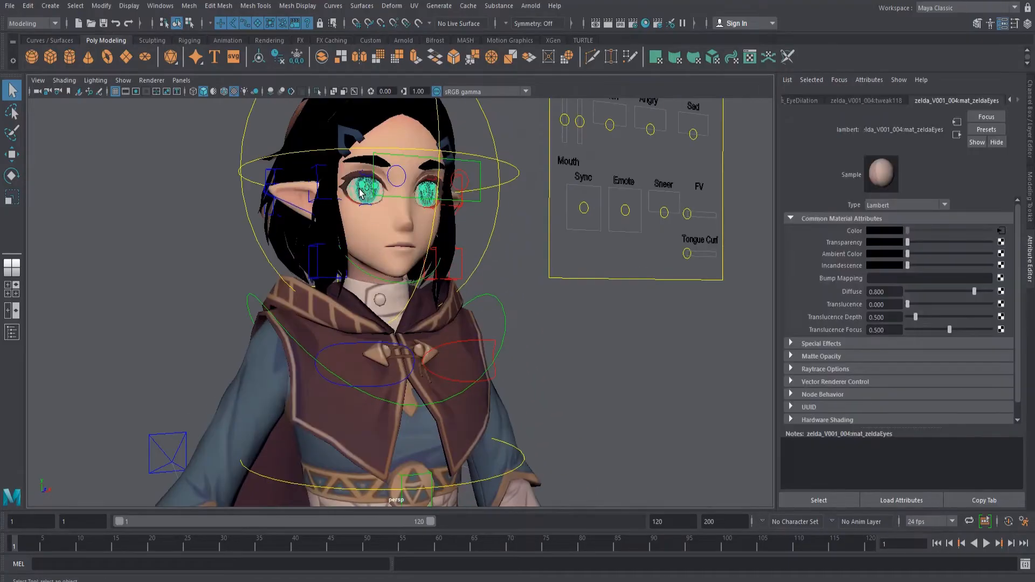
{"action": "scroll", "coordinate": [361, 187], "scroll_direction": "down", "scroll_amount": 3}
{"action": "left_click", "coordinate": [347, 225]}
{"action": "left_click", "coordinate": [999, 232]}
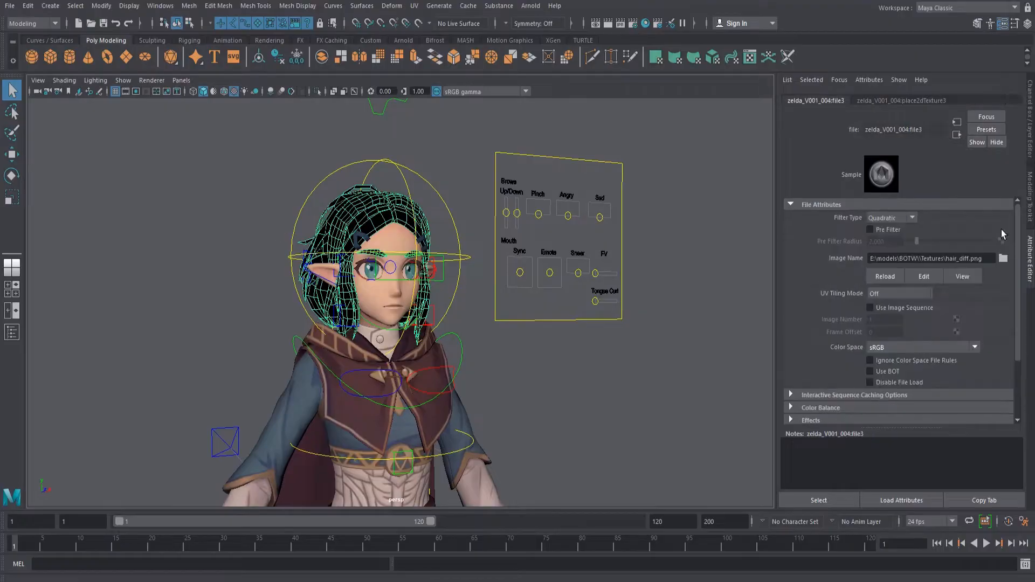
{"action": "left_click", "coordinate": [1002, 258]}
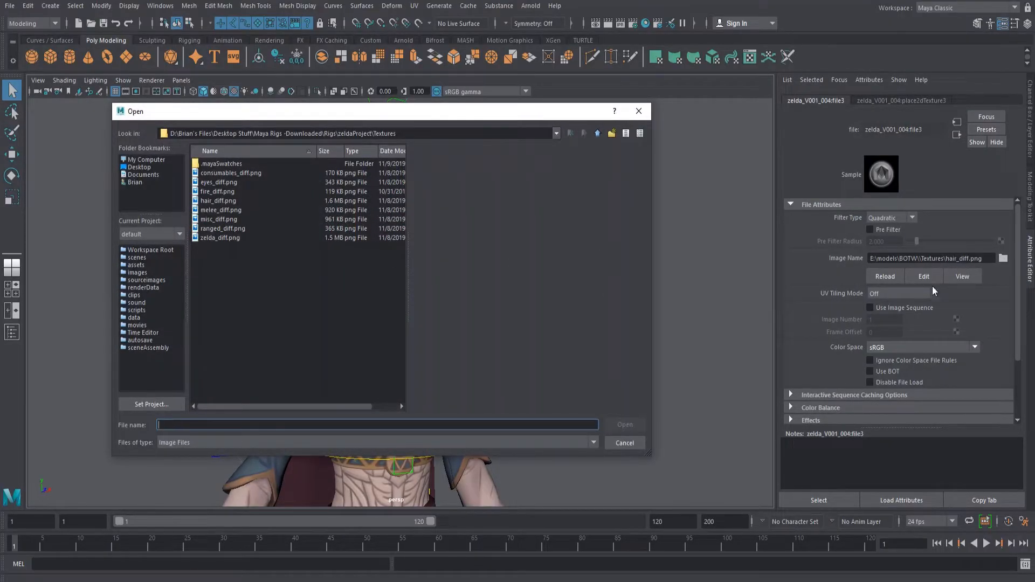
{"action": "left_click", "coordinate": [229, 202]}
{"action": "left_click", "coordinate": [625, 424]}
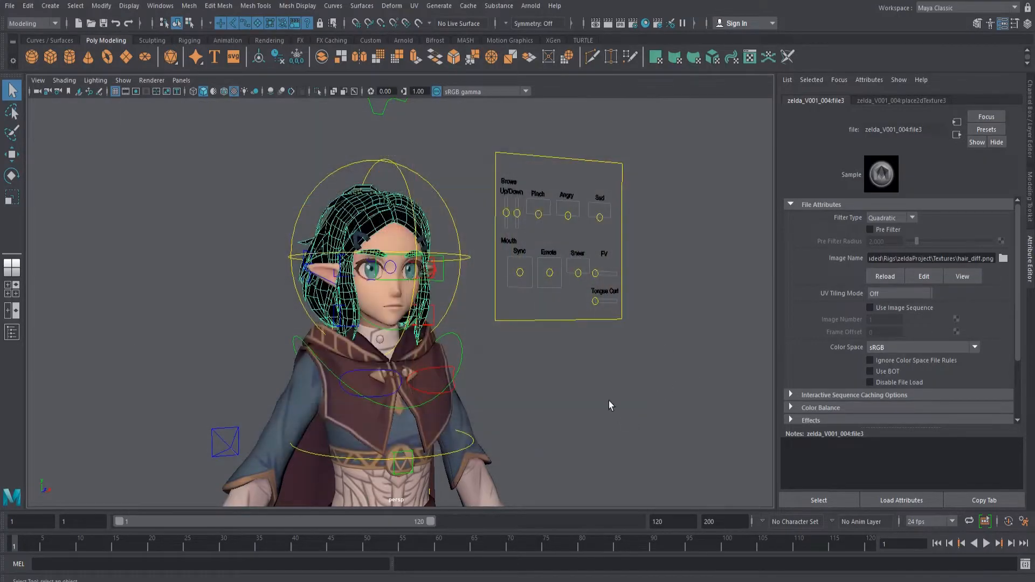
Deselect the hair and look over the textured character from the front at the start of the timeline.
{"action": "left_click", "coordinate": [577, 400]}
{"action": "left_click_drag", "start_coordinate": [276, 276], "coordinate": [312, 267], "text": "alt"}
{"action": "scroll", "coordinate": [402, 360], "scroll_direction": "down", "scroll_amount": 4}
{"action": "middle_click_drag", "start_coordinate": [456, 340], "coordinate": [466, 276], "text": "alt"}
{"action": "scroll", "coordinate": [465, 276], "scroll_direction": "up", "scroll_amount": 2}
{"action": "left_click", "coordinate": [183, 545]}
{"action": "key", "text": "alt+shift+v"}
Select the head control to check how the hair shades, undo the selection and deselect everything.
{"action": "left_click", "coordinate": [415, 222]}
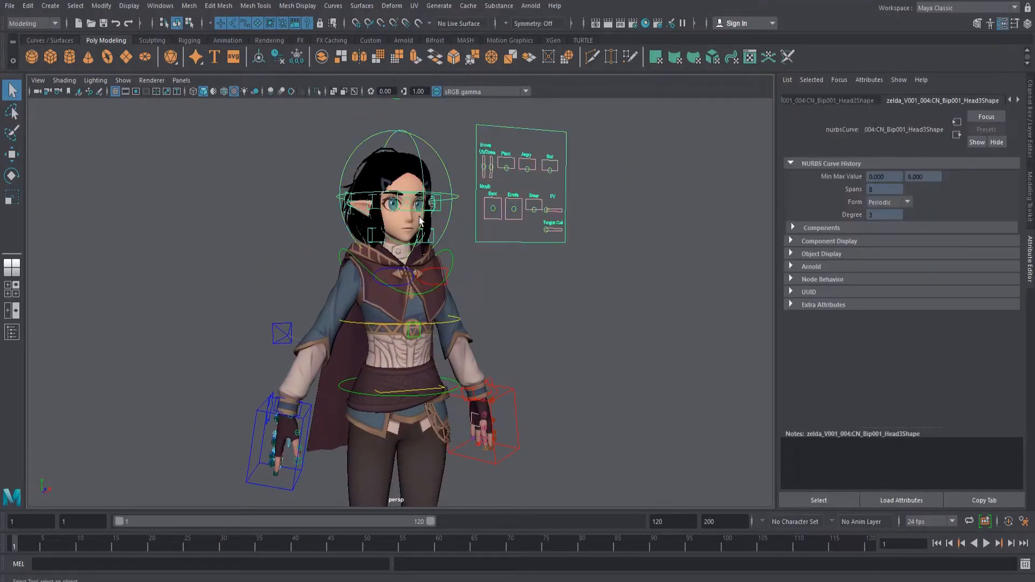
{"action": "scroll", "coordinate": [386, 266], "scroll_direction": "up", "scroll_amount": 3}
{"action": "scroll", "coordinate": [386, 266], "scroll_direction": "down", "scroll_amount": 3}
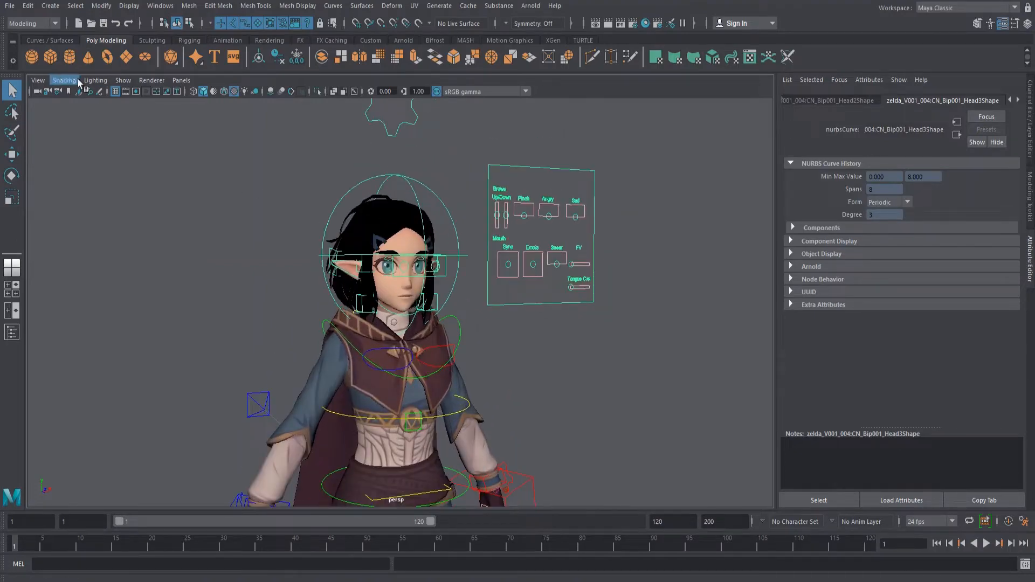
{"action": "key", "text": "ctrl+z"}
{"action": "key", "text": "w"}
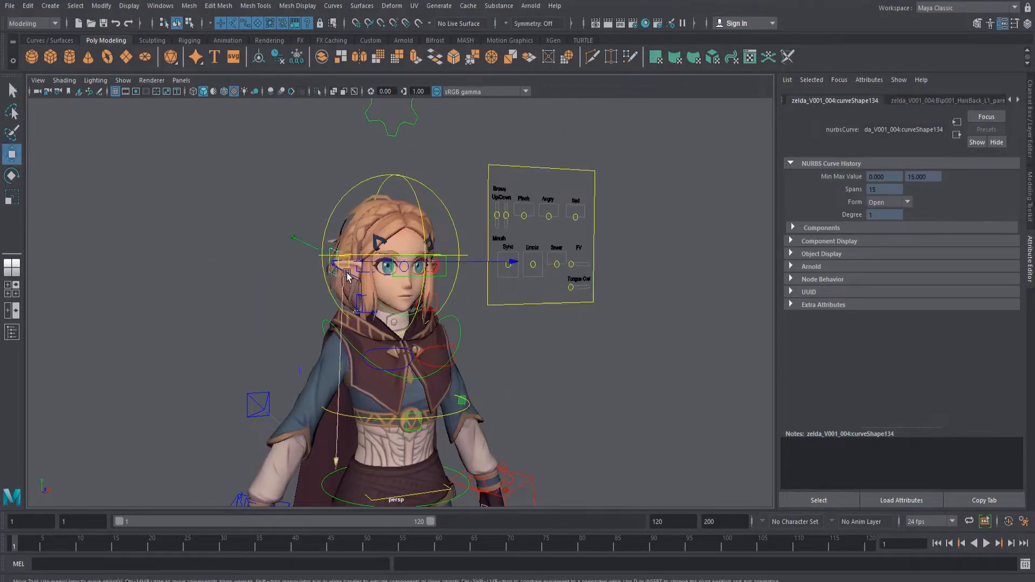
{"action": "key", "text": "q"}
{"action": "left_click", "coordinate": [266, 296]}
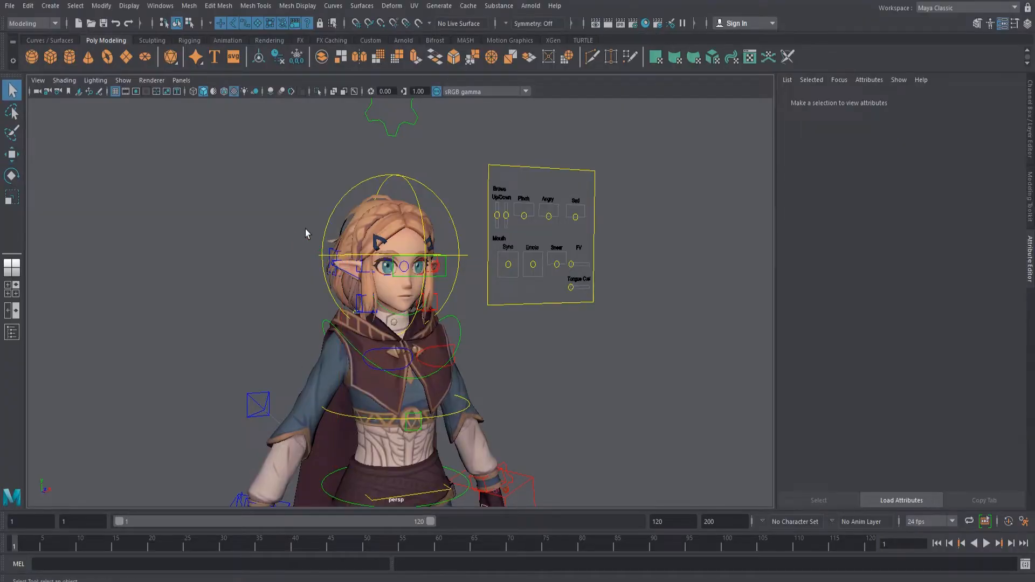
Turn on Two Sided Lighting for the viewport with the head control selected, and clear the selection.
{"action": "left_click", "coordinate": [334, 218]}
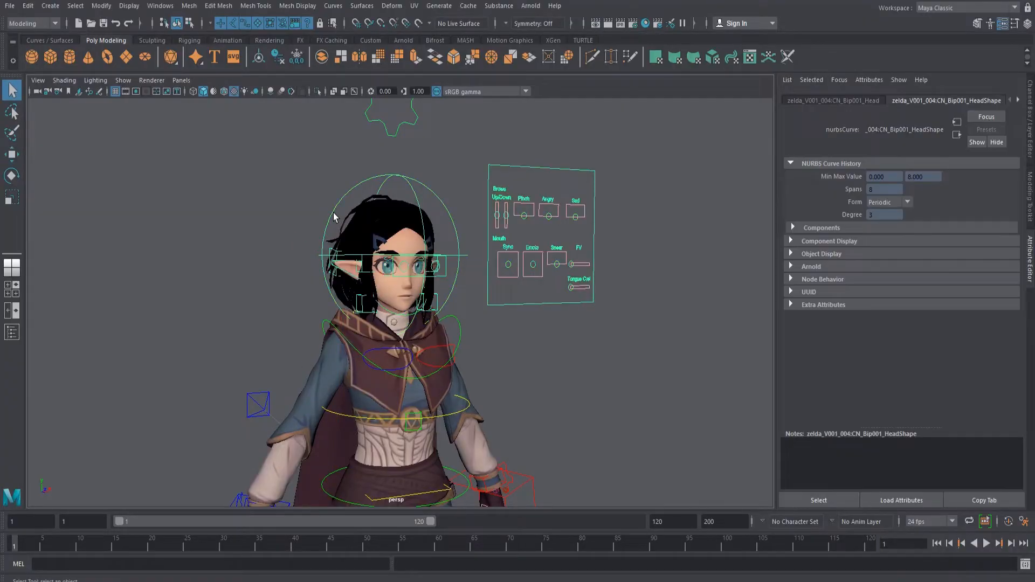
{"action": "left_click", "coordinate": [97, 82]}
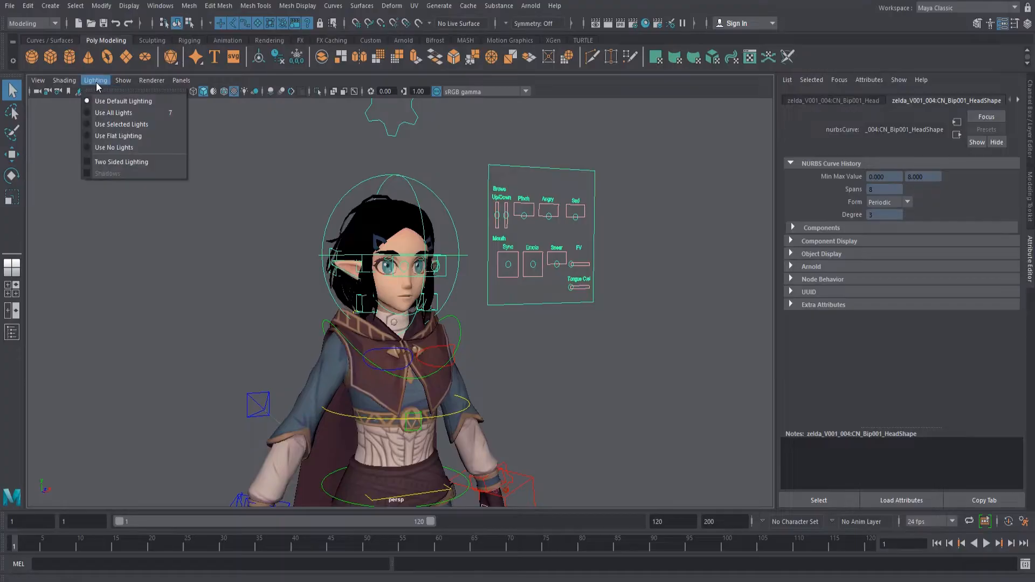
{"action": "left_click", "coordinate": [111, 165]}
{"action": "left_click", "coordinate": [245, 283]}
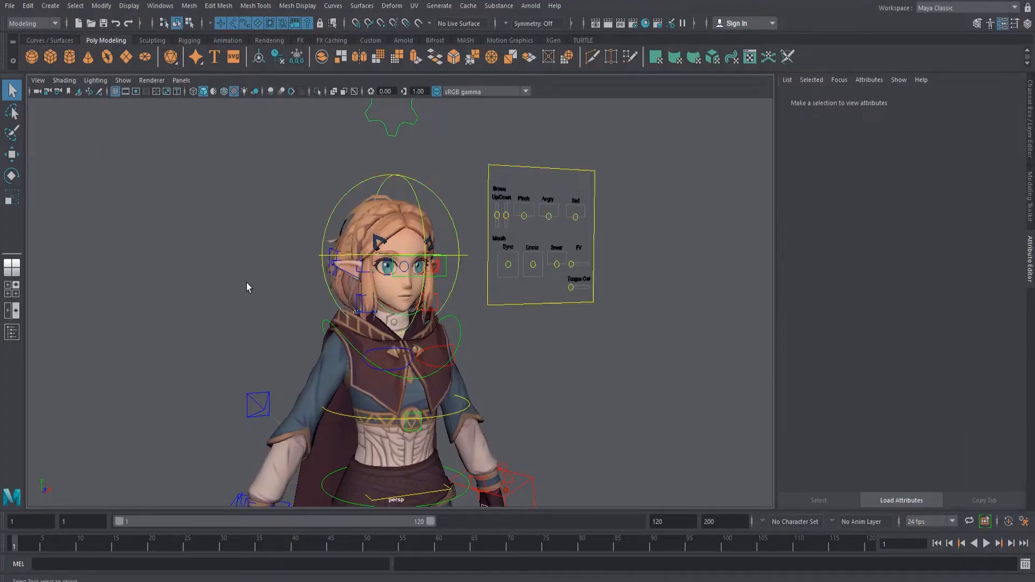
Select the gear-shaped settings control above the character's head and display its keyable channels.
{"action": "scroll", "coordinate": [244, 283], "scroll_direction": "down", "scroll_amount": 5}
{"action": "middle_click_drag", "start_coordinate": [426, 350], "coordinate": [438, 270], "text": "alt"}
{"action": "scroll", "coordinate": [439, 270], "scroll_direction": "up", "scroll_amount": 2}
{"action": "left_click_drag", "start_coordinate": [450, 266], "coordinate": [538, 208], "text": "alt"}
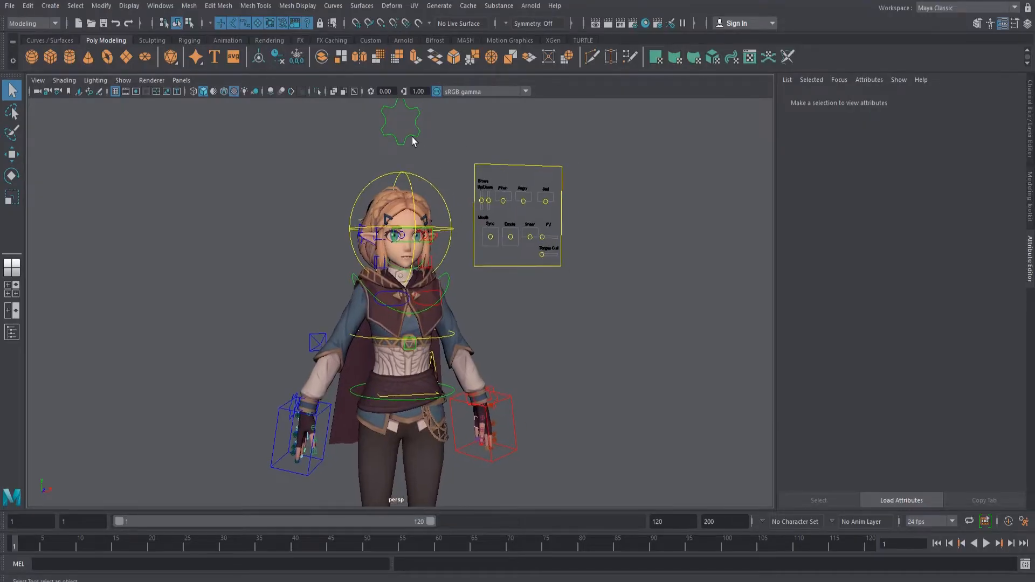
{"action": "left_click", "coordinate": [411, 137]}
{"action": "key", "text": "ctrl+h"}
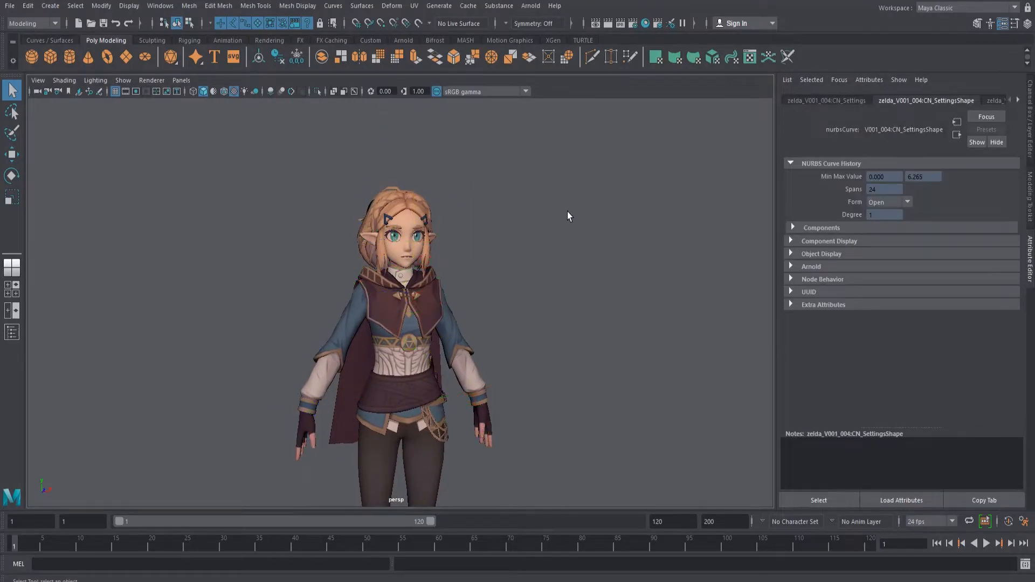
{"action": "key", "text": "ctrl+shift+h"}
{"action": "left_click", "coordinate": [422, 164]}
{"action": "left_click", "coordinate": [413, 139]}
{"action": "key", "text": "ctrl+a"}
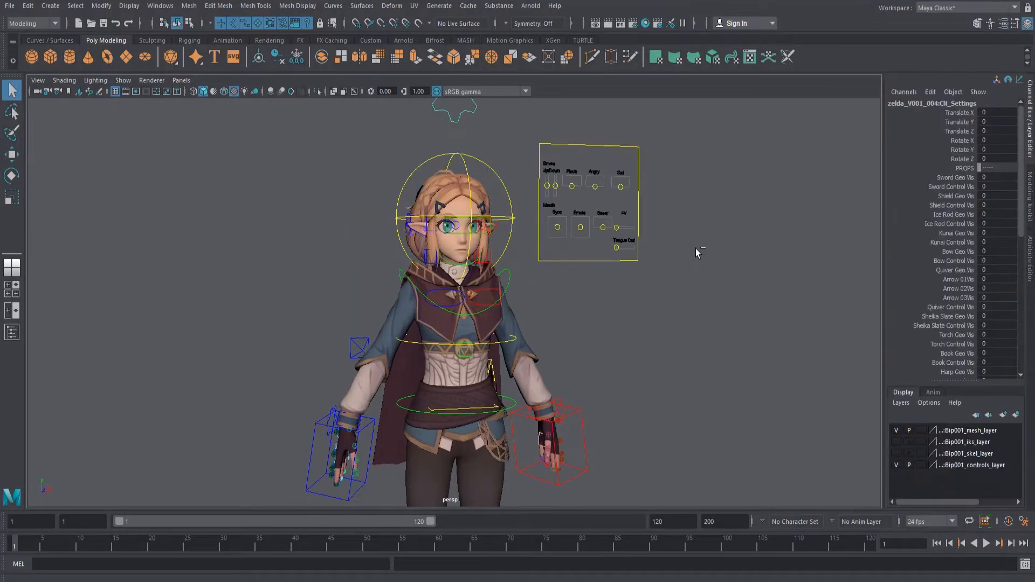
Hide the rig's control curves and set Sword Geo Vis to 1 on the settings control.
{"action": "scroll", "coordinate": [661, 290], "scroll_direction": "up", "scroll_amount": 3}
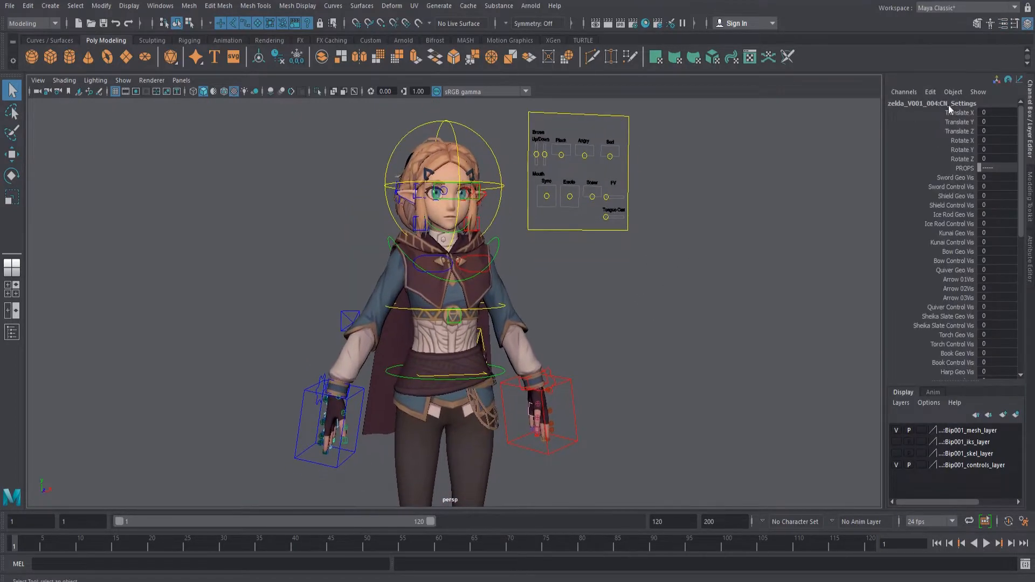
{"action": "key", "text": "alt+1"}
{"action": "middle_click_drag", "start_coordinate": [630, 289], "coordinate": [618, 210], "text": "alt"}
{"action": "scroll", "coordinate": [614, 258], "scroll_direction": "down", "scroll_amount": 3}
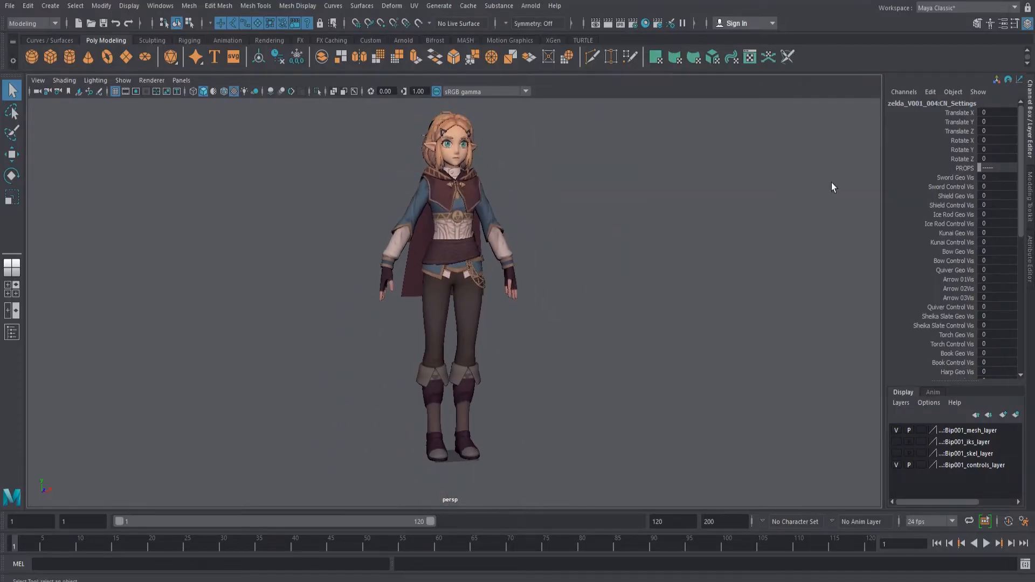
{"action": "left_click", "coordinate": [952, 176]}
{"action": "middle_click_drag", "start_coordinate": [597, 215], "coordinate": [735, 212]}
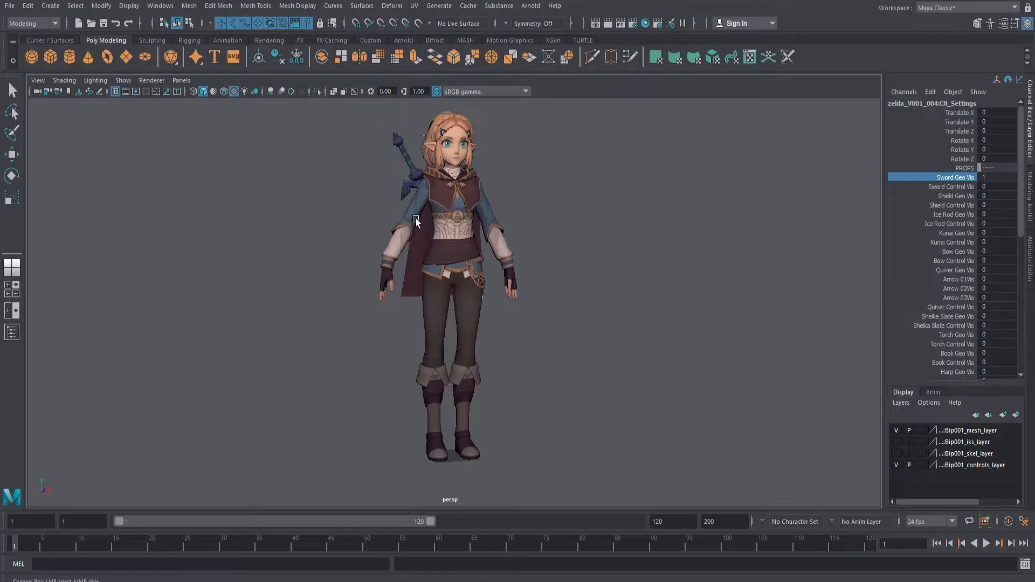
Set Sword Control Vis to 1 on the settings control and show the rig's control curves again.
{"action": "left_click_drag", "start_coordinate": [734, 212], "coordinate": [620, 220], "text": "alt"}
{"action": "scroll", "coordinate": [619, 216], "scroll_direction": "up", "scroll_amount": 4}
{"action": "middle_click_drag", "start_coordinate": [617, 181], "coordinate": [592, 313], "text": "alt"}
{"action": "left_click_drag", "start_coordinate": [589, 285], "coordinate": [605, 283], "text": "alt"}
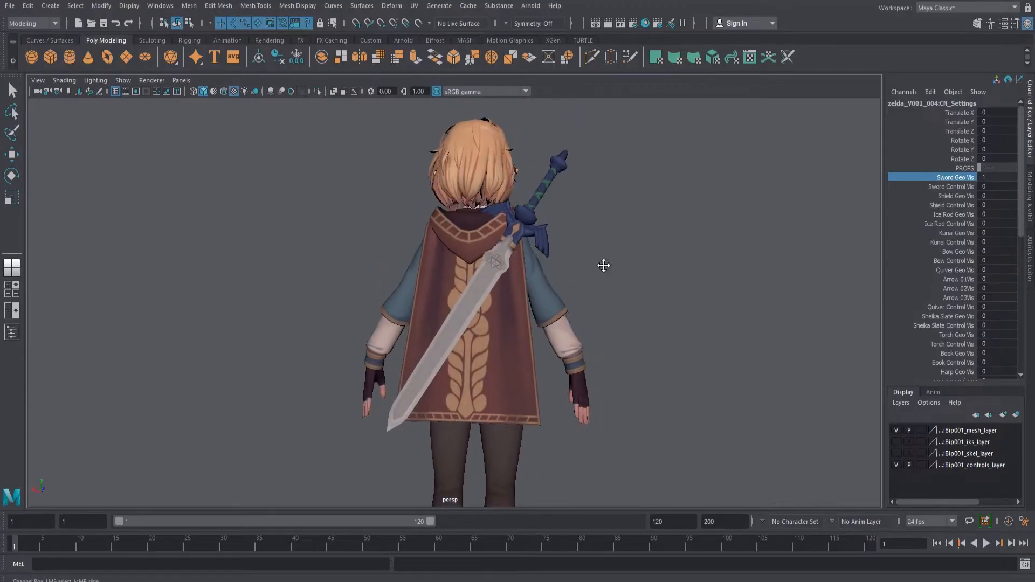
{"action": "middle_click_drag", "start_coordinate": [603, 265], "coordinate": [592, 302], "text": "alt"}
{"action": "left_click", "coordinate": [956, 187]}
{"action": "middle_click_drag", "start_coordinate": [694, 215], "coordinate": [760, 209]}
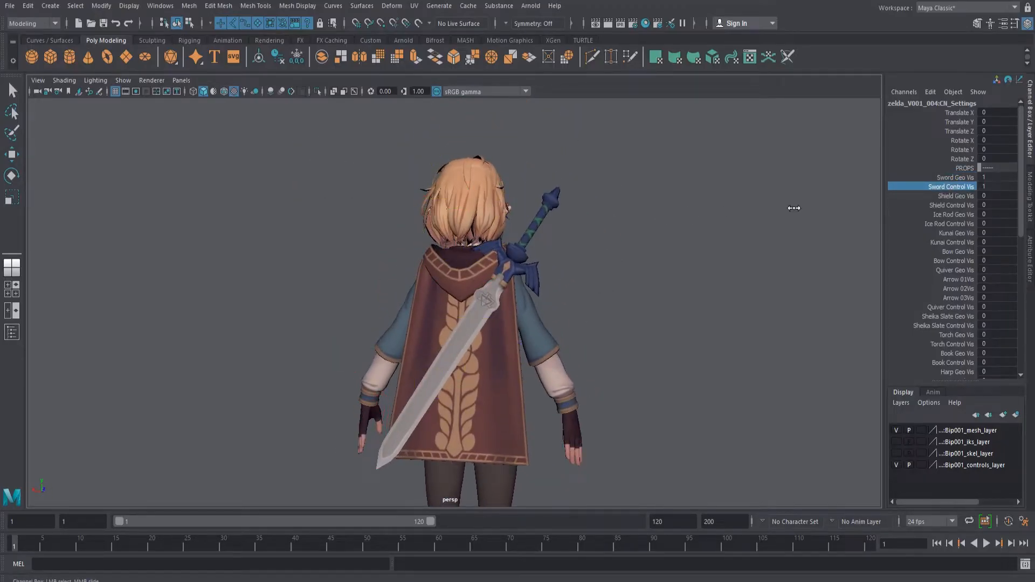
{"action": "key", "text": "alt+1"}
{"action": "left_click_drag", "start_coordinate": [596, 239], "coordinate": [552, 239], "text": "alt"}
{"action": "key", "text": "q"}
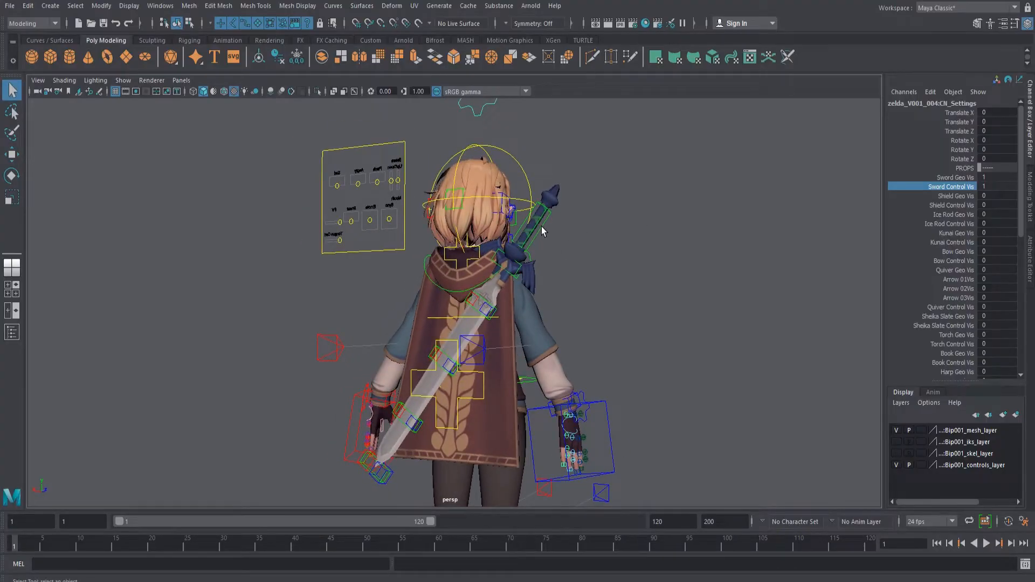
Select the sword control on the character's back and set its Space Back Hand attribute to 1.
{"action": "left_click", "coordinate": [542, 230]}
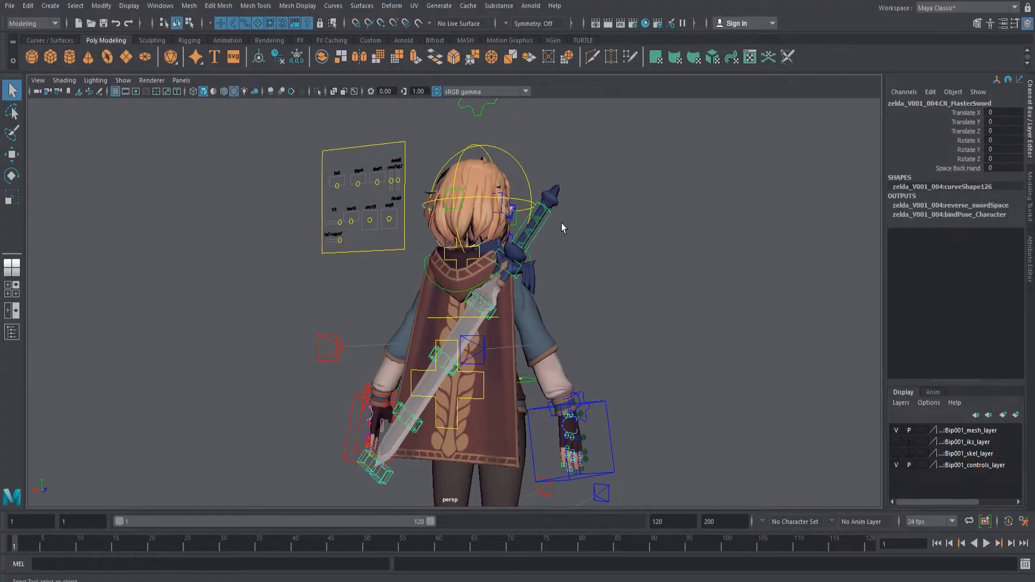
{"action": "left_click", "coordinate": [969, 169]}
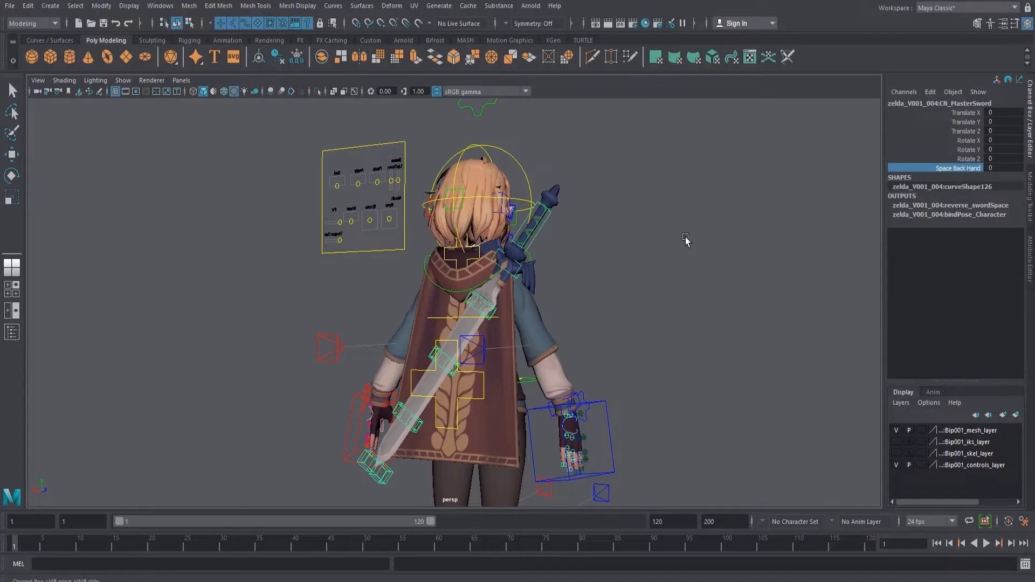
{"action": "middle_click_drag", "start_coordinate": [633, 244], "coordinate": [678, 236]}
Examine the sword's placement at the character's hand from several angles, with the control curves hidden and shown.
{"action": "left_click_drag", "start_coordinate": [672, 270], "coordinate": [500, 294], "text": "alt"}
{"action": "middle_click_drag", "start_coordinate": [499, 293], "coordinate": [512, 189], "text": "alt"}
{"action": "left_click_drag", "start_coordinate": [512, 259], "coordinate": [407, 324], "text": "alt"}
{"action": "scroll", "coordinate": [446, 289], "scroll_direction": "down", "scroll_amount": 3}
{"action": "scroll", "coordinate": [445, 328], "scroll_direction": "up", "scroll_amount": 3}
{"action": "left_click_drag", "start_coordinate": [341, 331], "coordinate": [400, 326], "text": "alt"}
{"action": "scroll", "coordinate": [423, 317], "scroll_direction": "up", "scroll_amount": 4}
{"action": "key", "text": "alt+1"}
{"action": "key", "text": "alt+1"}
{"action": "scroll", "coordinate": [418, 326], "scroll_direction": "down", "scroll_amount": 2}
{"action": "key", "text": "alt+1"}
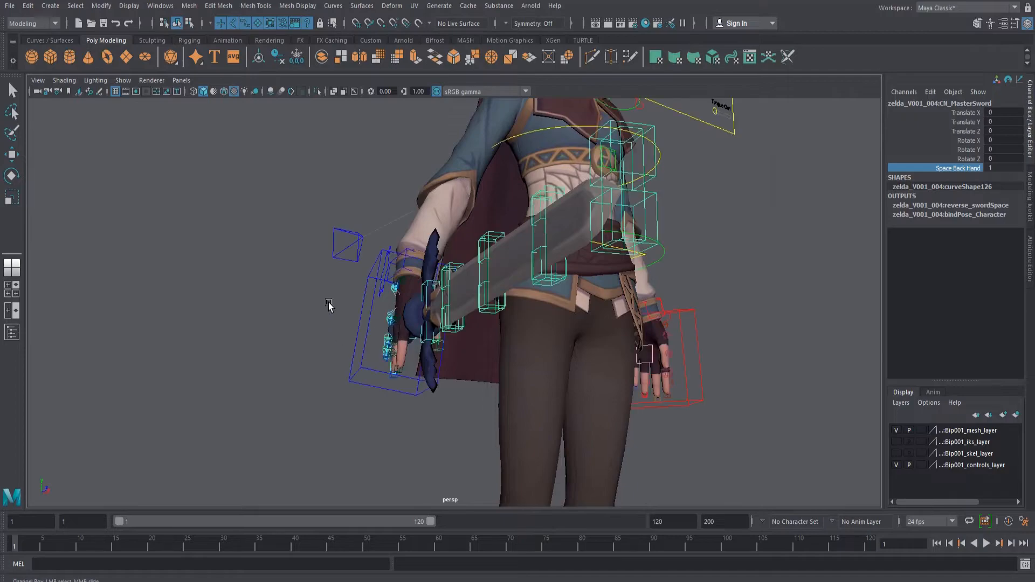
Select the arm settings control beside the sword hand and set its Grip attribute to 1.
{"action": "left_click_drag", "start_coordinate": [330, 305], "coordinate": [363, 308], "text": "alt"}
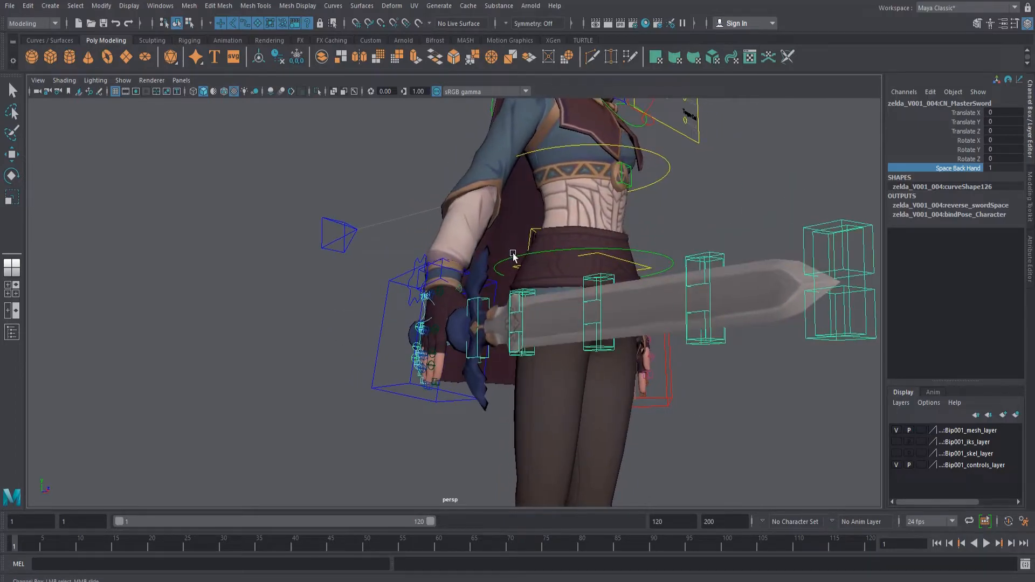
{"action": "left_click", "coordinate": [406, 300]}
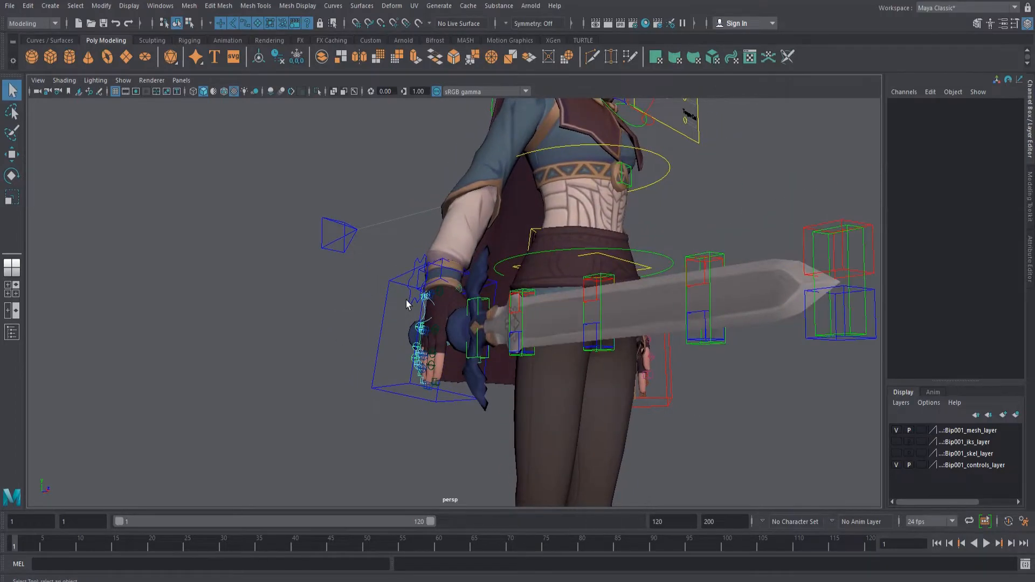
{"action": "left_click", "coordinate": [410, 305]}
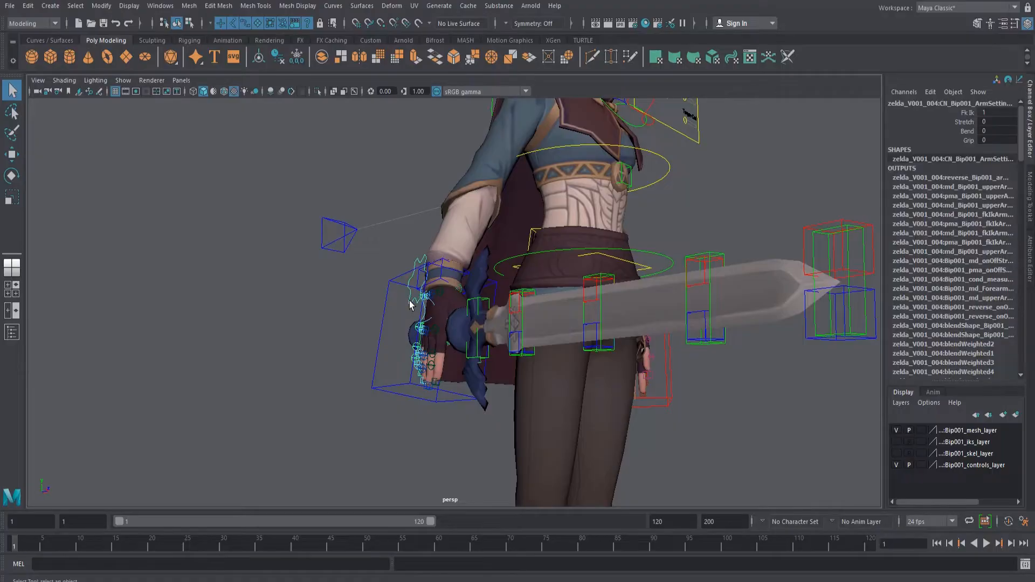
{"action": "left_click", "coordinate": [967, 140]}
{"action": "middle_click_drag", "start_coordinate": [651, 205], "coordinate": [675, 187]}
Examine how the fingers close around the sword handle with the control curves hidden, close up and from the front.
{"action": "key", "text": "alt+1"}
{"action": "left_click_drag", "start_coordinate": [614, 318], "coordinate": [518, 296], "text": "alt"}
{"action": "mouse_move", "coordinate": [517, 296]}
{"action": "right_mouse_down", "text": "alt"}
{"action": "mouse_move", "coordinate": [513, 268]}
{"action": "mouse_move", "coordinate": [515, 291]}
{"action": "right_mouse_up", "text": "alt"}
{"action": "left_click_drag", "start_coordinate": [515, 291], "coordinate": [428, 302], "text": "alt"}
{"action": "middle_click_drag", "start_coordinate": [428, 303], "coordinate": [447, 328], "text": "alt"}
{"action": "right_click_drag", "start_coordinate": [448, 328], "coordinate": [430, 316], "text": "alt"}
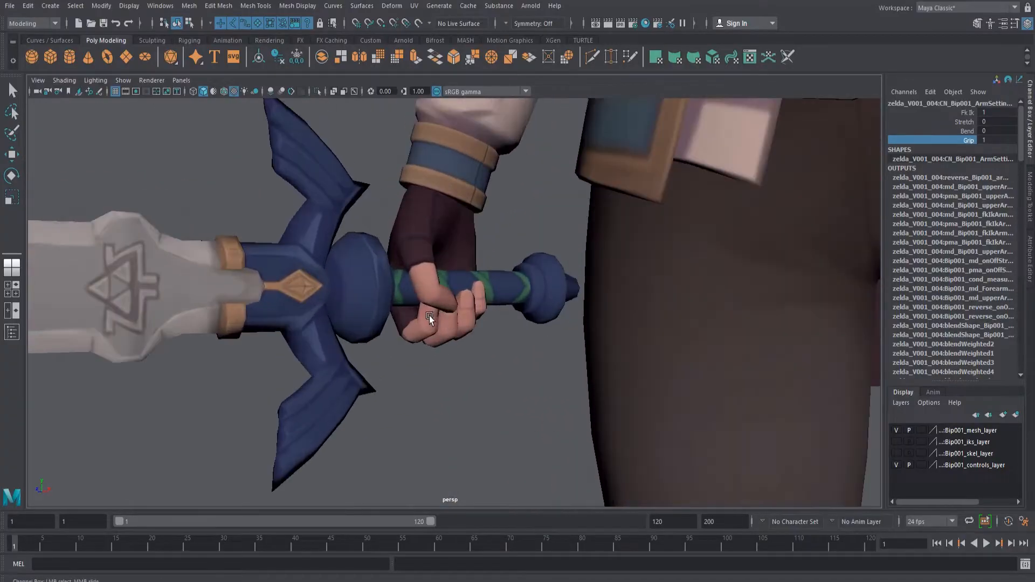
{"action": "left_click_drag", "start_coordinate": [448, 296], "coordinate": [346, 306], "text": "alt"}
{"action": "scroll", "coordinate": [481, 302], "scroll_direction": "down", "scroll_amount": 7}
{"action": "middle_click_drag", "start_coordinate": [513, 305], "coordinate": [504, 366], "text": "alt"}
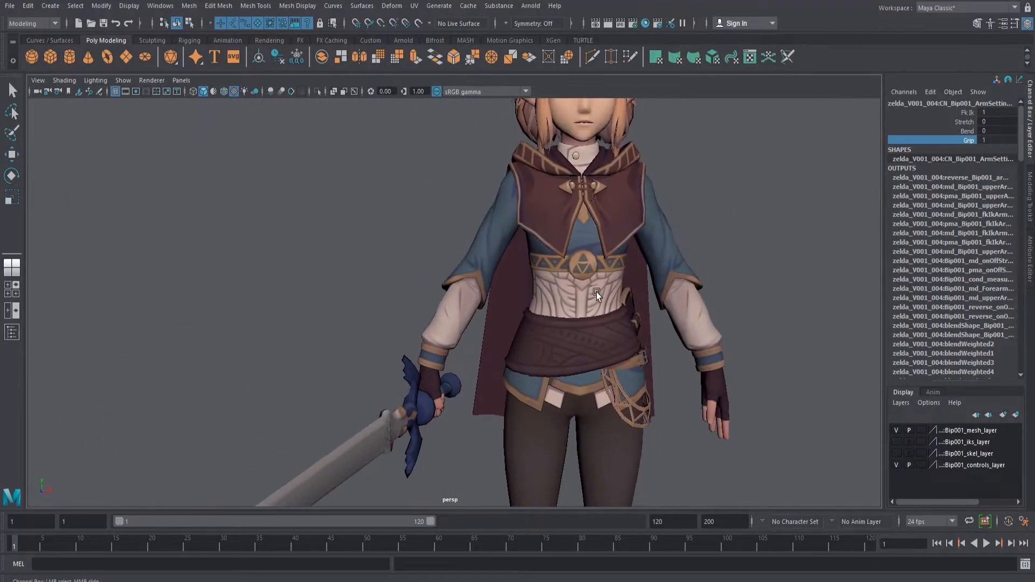
Select the rig's settings control and set Shield Geo Vis and Shield Control Vis to 1.
{"action": "middle_click_drag", "start_coordinate": [596, 292], "coordinate": [509, 316], "text": "alt"}
{"action": "left_click", "coordinate": [509, 316]}
{"action": "scroll", "coordinate": [509, 315], "scroll_direction": "down", "scroll_amount": 4}
{"action": "middle_click_drag", "start_coordinate": [553, 189], "coordinate": [520, 215], "text": "alt"}
{"action": "key", "text": "alt+1"}
{"action": "left_click", "coordinate": [489, 152]}
{"action": "scroll", "coordinate": [500, 168], "scroll_direction": "down", "scroll_amount": 4}
{"action": "middle_click_drag", "start_coordinate": [521, 270], "coordinate": [516, 217], "text": "alt"}
{"action": "scroll", "coordinate": [516, 218], "scroll_direction": "up", "scroll_amount": 4}
{"action": "left_click_drag", "start_coordinate": [614, 291], "coordinate": [585, 263], "text": "alt"}
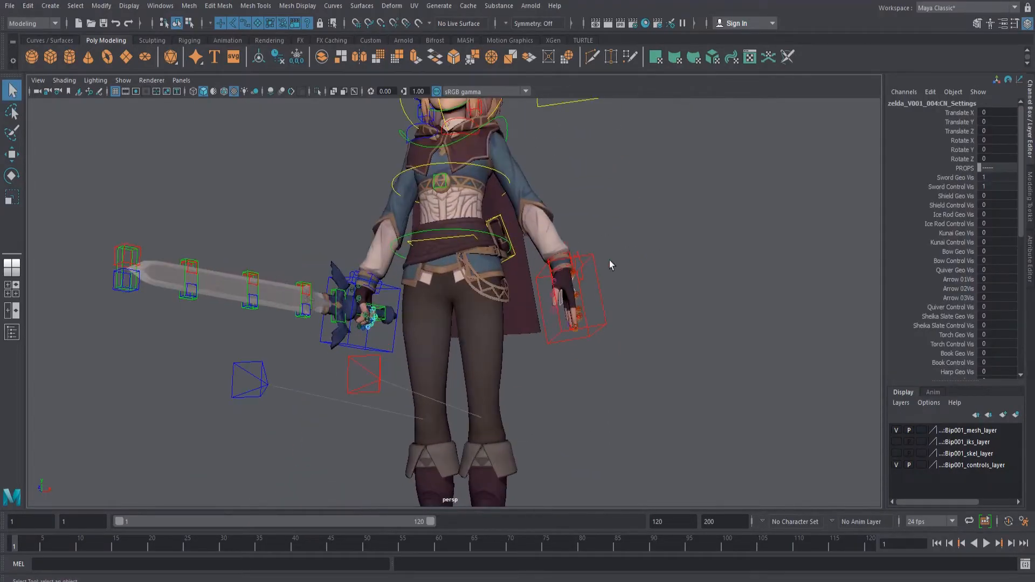
{"action": "left_click", "coordinate": [952, 196]}
{"action": "middle_click_drag", "start_coordinate": [698, 246], "coordinate": [798, 241]}
{"action": "left_click_drag", "start_coordinate": [708, 227], "coordinate": [569, 252], "text": "alt"}
{"action": "left_click", "coordinate": [952, 206]}
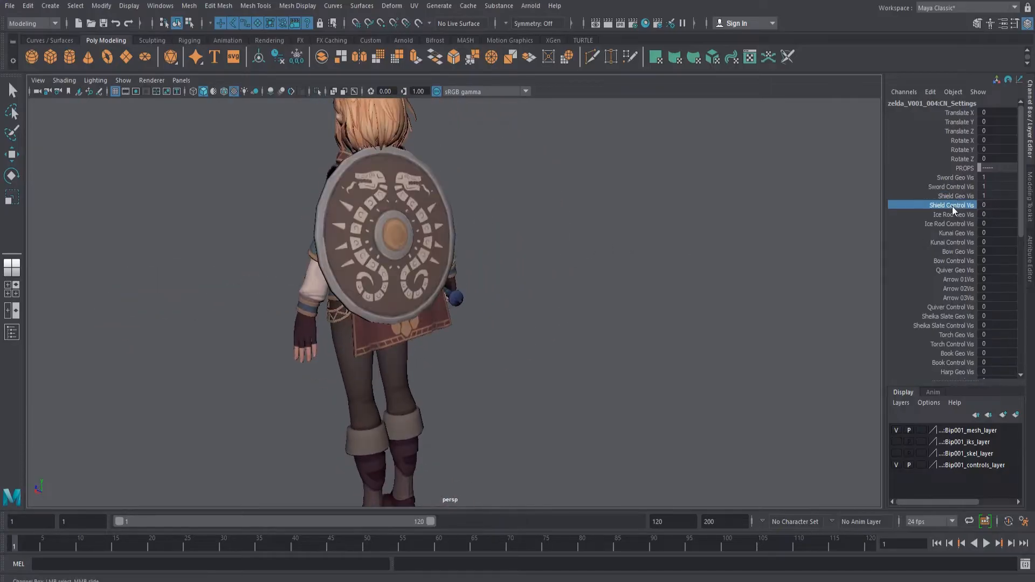
Select the shield control on the character's back and set its Space Back Arm attribute to 1.
{"action": "left_click_drag", "start_coordinate": [564, 267], "coordinate": [435, 246], "text": "alt"}
{"action": "left_click", "coordinate": [376, 265]}
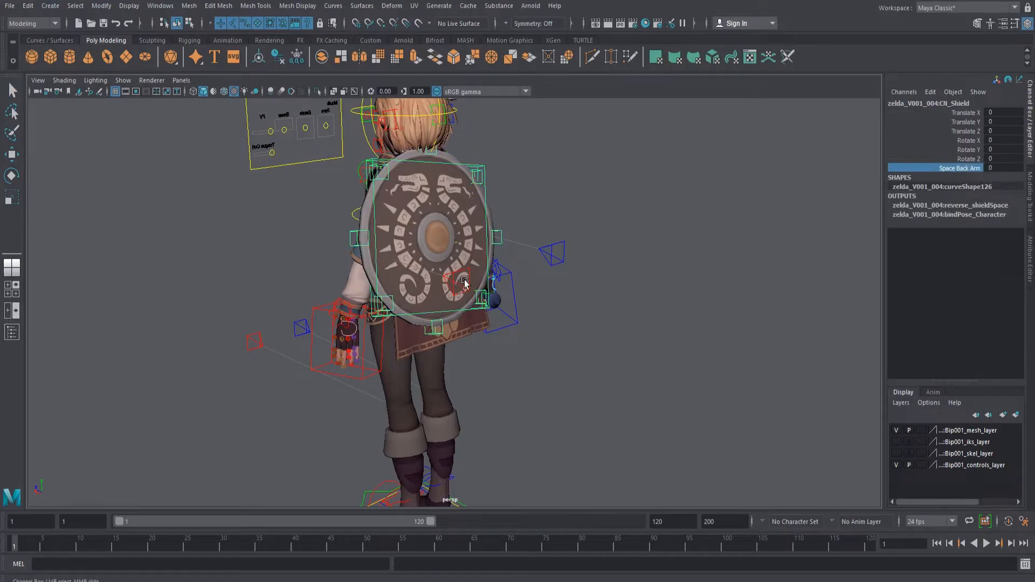
{"action": "middle_click_drag", "start_coordinate": [584, 261], "coordinate": [749, 270]}
{"action": "left_click_drag", "start_coordinate": [748, 270], "coordinate": [615, 285], "text": "alt"}
{"action": "scroll", "coordinate": [615, 286], "scroll_direction": "up", "scroll_amount": 4}
{"action": "scroll", "coordinate": [615, 286], "scroll_direction": "down", "scroll_amount": 2}
{"action": "middle_click_drag", "start_coordinate": [615, 285], "coordinate": [545, 351], "text": "alt"}
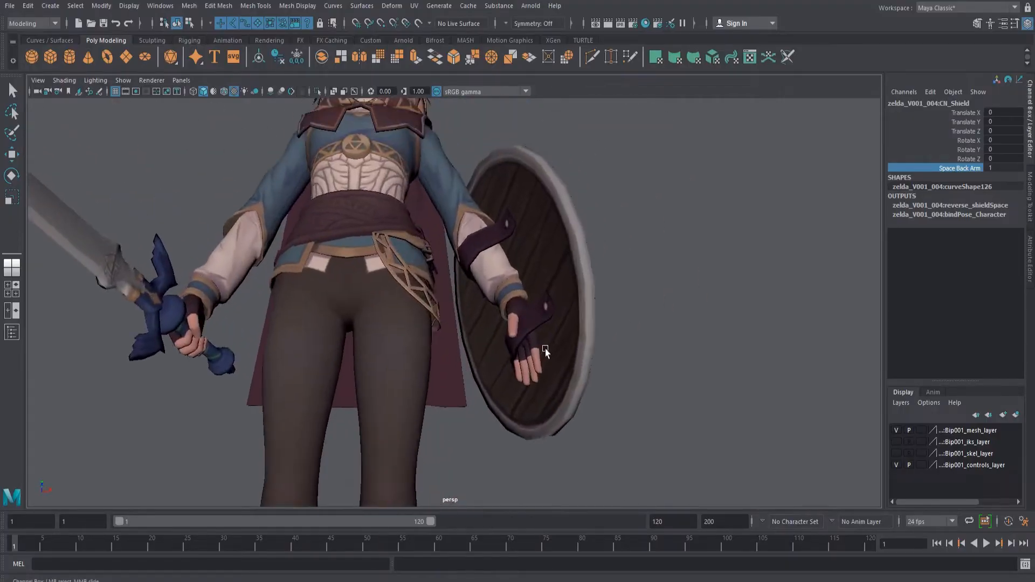
{"action": "left_click_drag", "start_coordinate": [545, 351], "coordinate": [577, 324], "text": "alt"}
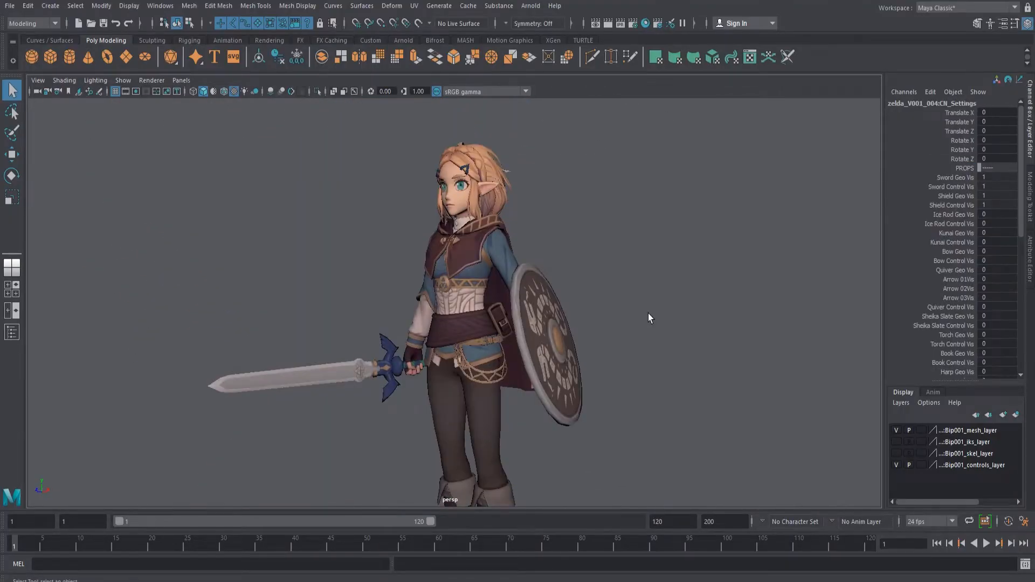
Set Shield Geo Vis and Shield Control Vis to 0 on the settings control.
{"action": "middle_click_drag", "start_coordinate": [613, 286], "coordinate": [660, 255], "text": "alt"}
{"action": "left_click_drag", "start_coordinate": [661, 255], "coordinate": [631, 262], "text": "alt"}
{"action": "middle_click_drag", "start_coordinate": [631, 262], "coordinate": [592, 279], "text": "alt"}
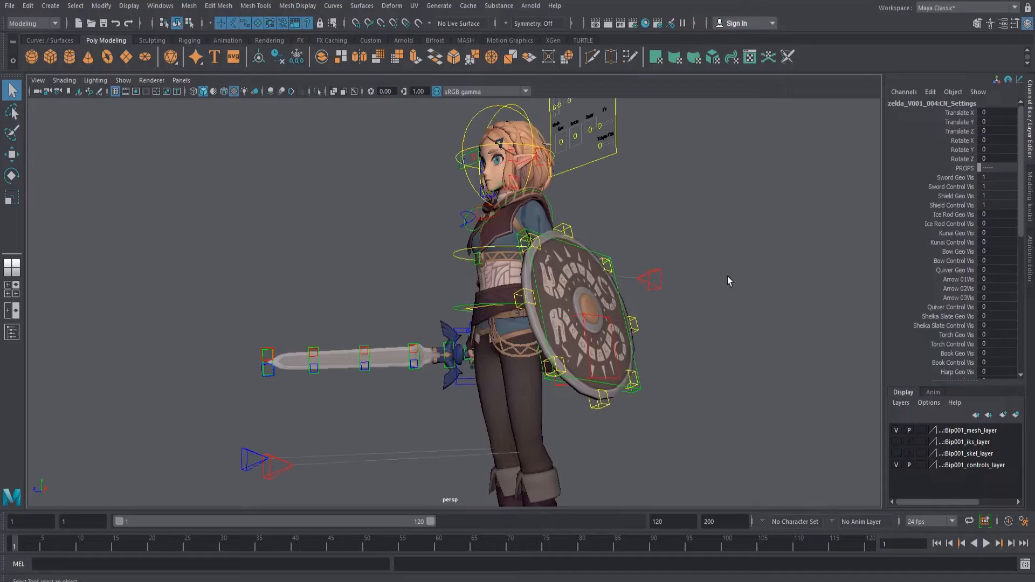
{"action": "left_click", "coordinate": [954, 198]}
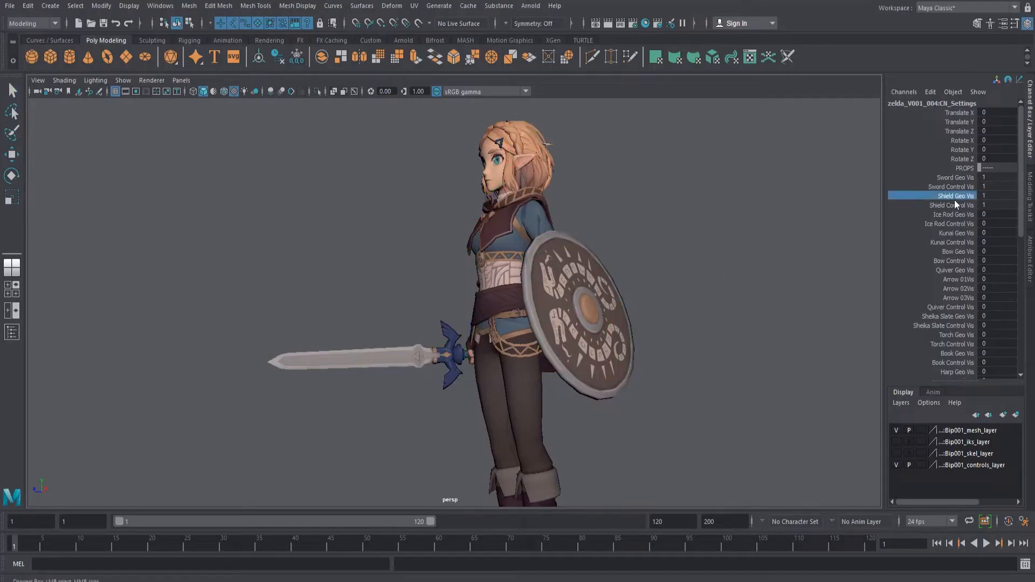
{"action": "left_click", "coordinate": [952, 205], "text": "shift"}
{"action": "middle_click_drag", "start_coordinate": [826, 236], "coordinate": [581, 251]}
Set Ice Rod Geo Vis and Ice Rod Control Vis to 1 on the settings control.
{"action": "left_click_drag", "start_coordinate": [943, 214], "coordinate": [948, 224]}
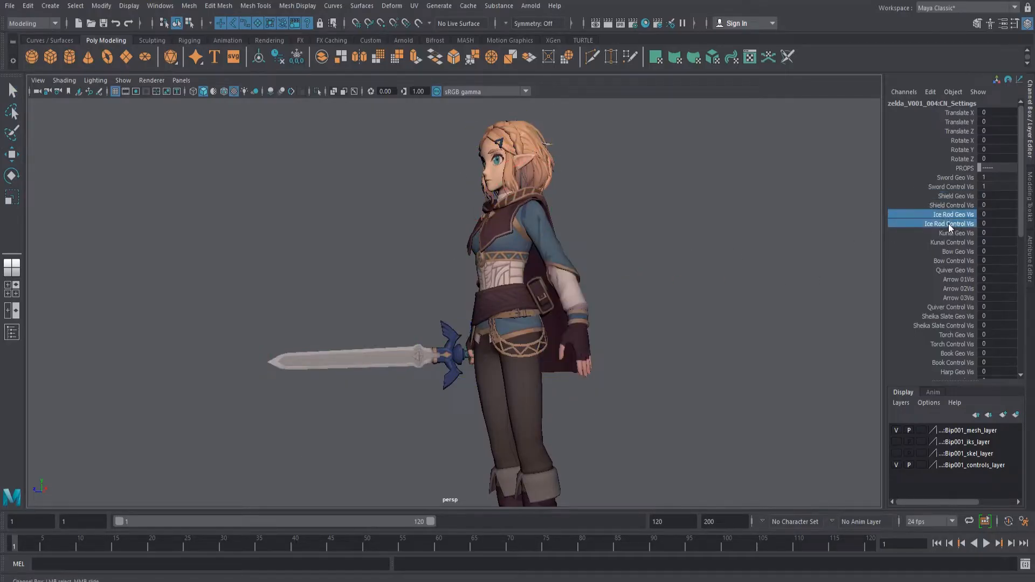
{"action": "middle_click_drag", "start_coordinate": [727, 265], "coordinate": [679, 289]}
{"action": "left_click_drag", "start_coordinate": [680, 289], "coordinate": [596, 222], "text": "alt"}
Try moving and rotating the CN_IceRod2 control on the ice rod, undoing each change.
{"action": "left_click", "coordinate": [603, 211]}
{"action": "key", "text": "w"}
{"action": "left_click_drag", "start_coordinate": [553, 166], "coordinate": [563, 178]}
{"action": "key", "text": "ctrl+z"}
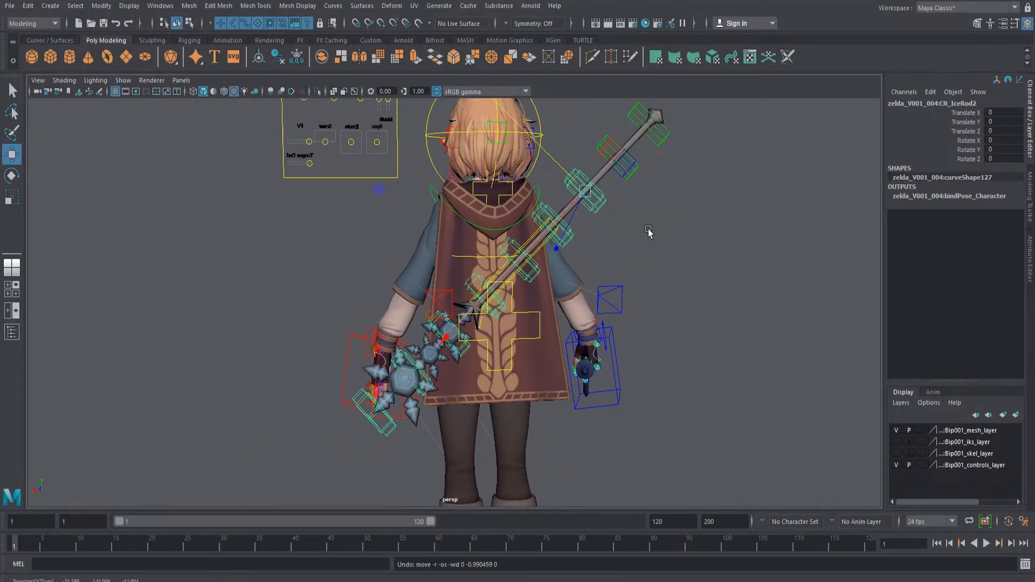
{"action": "key", "text": "e"}
{"action": "left_click_drag", "start_coordinate": [700, 366], "coordinate": [680, 376]}
{"action": "key", "text": "ctrl+z"}
{"action": "key", "text": "alt+1"}
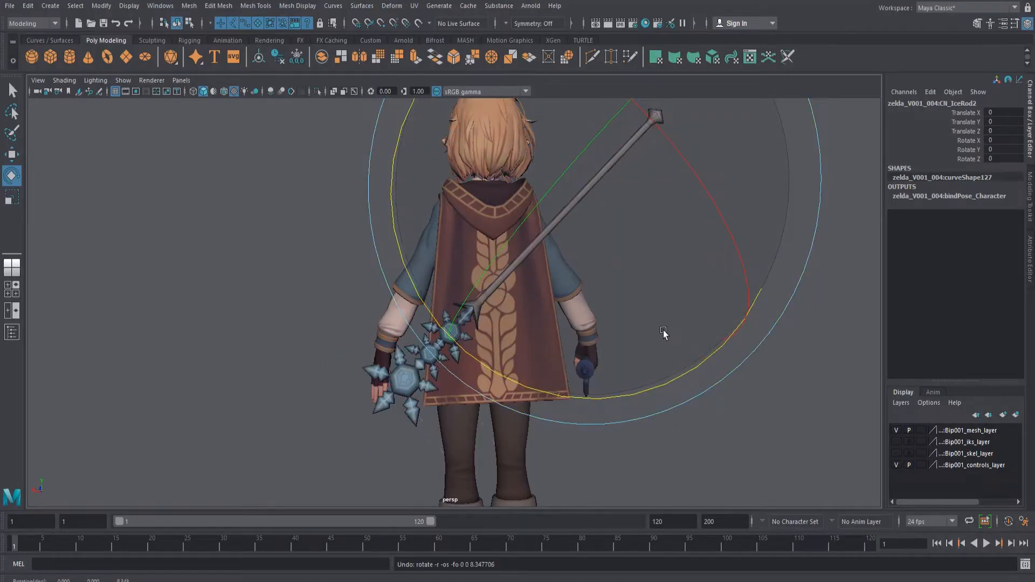
{"action": "key", "text": "q"}
Select the ice rod's root control and switch its Space Back Hand attribute to the hand.
{"action": "left_click_drag", "start_coordinate": [463, 343], "coordinate": [576, 280], "text": "alt"}
{"action": "key", "text": "alt+1"}
{"action": "left_click", "coordinate": [667, 254]}
{"action": "left_click", "coordinate": [563, 266]}
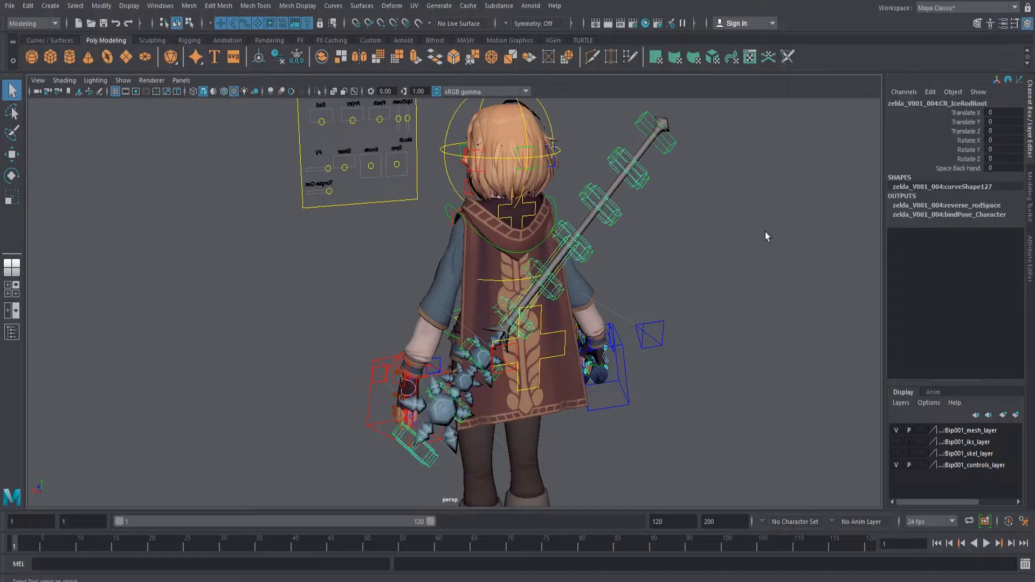
{"action": "left_click", "coordinate": [958, 168]}
{"action": "middle_click_drag", "start_coordinate": [631, 234], "coordinate": [778, 269]}
{"action": "key", "text": "alt+1"}
{"action": "left_click_drag", "start_coordinate": [778, 269], "coordinate": [695, 295], "text": "alt"}
On the settings control, set the sword and ice rod visibility attributes to 0 and Kunai Geo Vis and Kunai Control Vis to 1.
{"action": "middle_click_drag", "start_coordinate": [696, 301], "coordinate": [636, 301]}
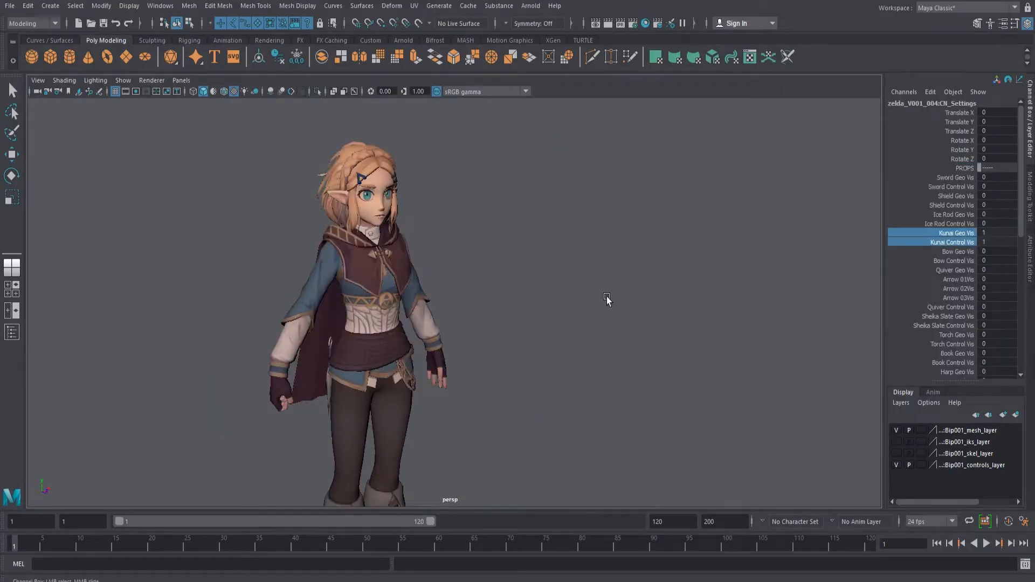
{"action": "left_click_drag", "start_coordinate": [608, 298], "coordinate": [522, 268], "text": "alt"}
{"action": "scroll", "coordinate": [445, 297], "scroll_direction": "up", "scroll_amount": 3}
{"action": "key", "text": "alt+1"}
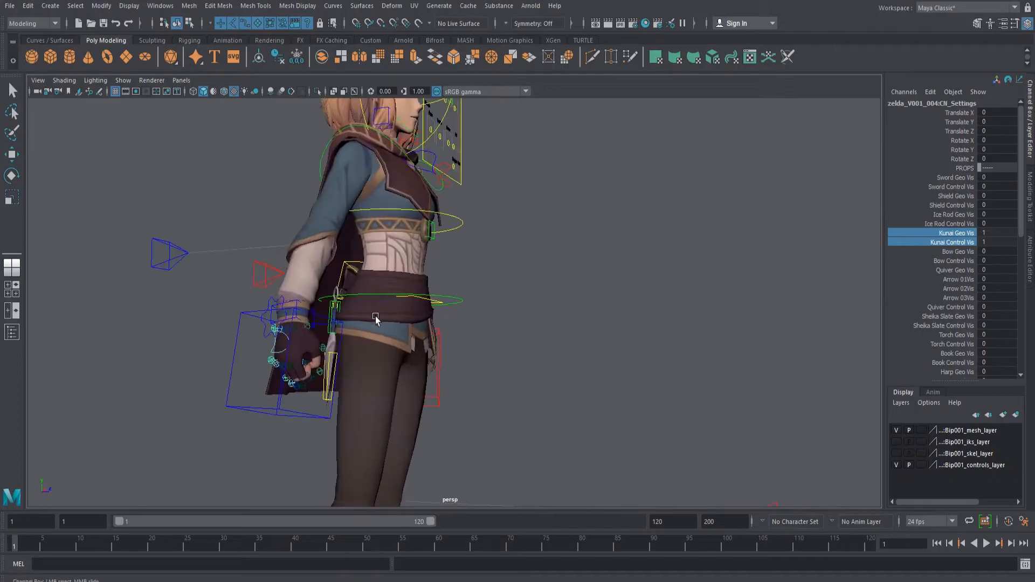
{"action": "key", "text": "alt+1"}
Set Bow Geo Vis and Bow Control Vis to 1 and display the bow on the back with texture maps.
{"action": "left_click_drag", "start_coordinate": [955, 250], "coordinate": [955, 260]}
{"action": "middle_click_drag", "start_coordinate": [531, 295], "coordinate": [697, 284]}
{"action": "scroll", "coordinate": [440, 259], "scroll_direction": "down", "scroll_amount": 3}
{"action": "left_click_drag", "start_coordinate": [440, 261], "coordinate": [534, 278], "text": "alt"}
{"action": "key", "text": "6"}
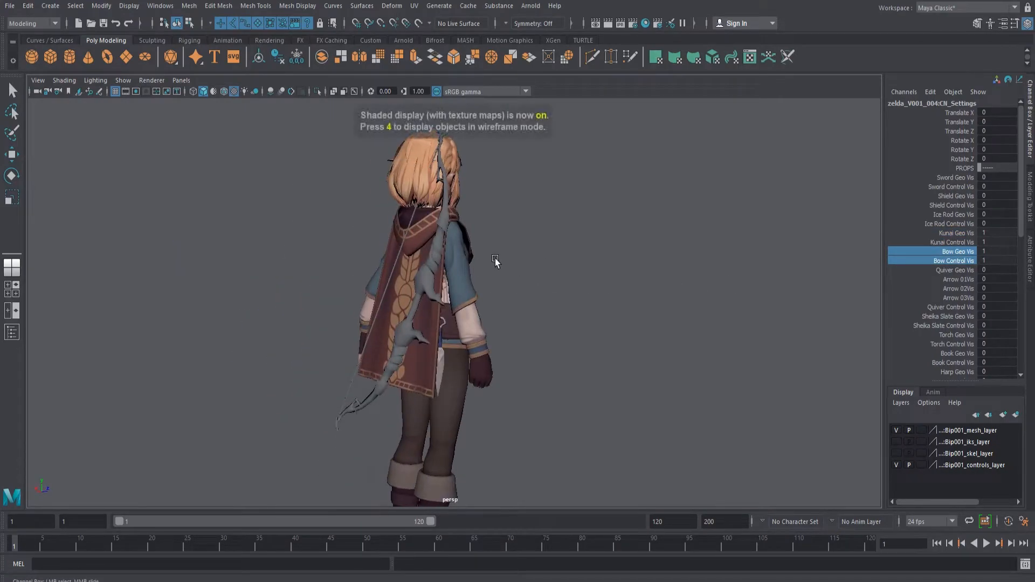
Select the bow mesh and open the attributes of its mat_ranged material.
{"action": "scroll", "coordinate": [573, 281], "scroll_direction": "up", "scroll_amount": 3}
{"action": "left_click", "coordinate": [552, 261]}
{"action": "left_click", "coordinate": [431, 248]}
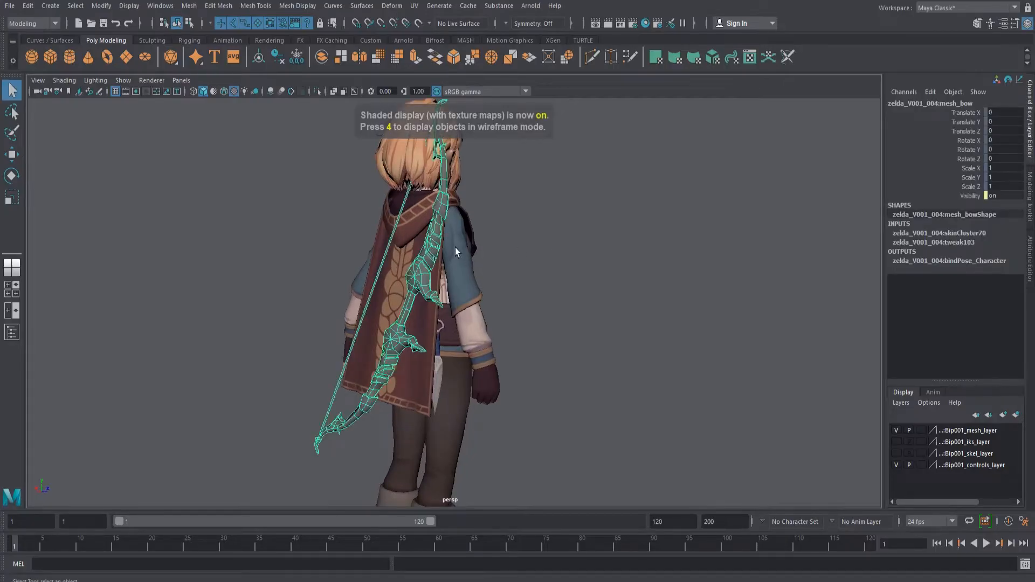
{"action": "key", "text": "ctrl+a"}
{"action": "left_click", "coordinate": [1019, 100]}
{"action": "left_click", "coordinate": [1018, 100]}
{"action": "left_click", "coordinate": [998, 101]}
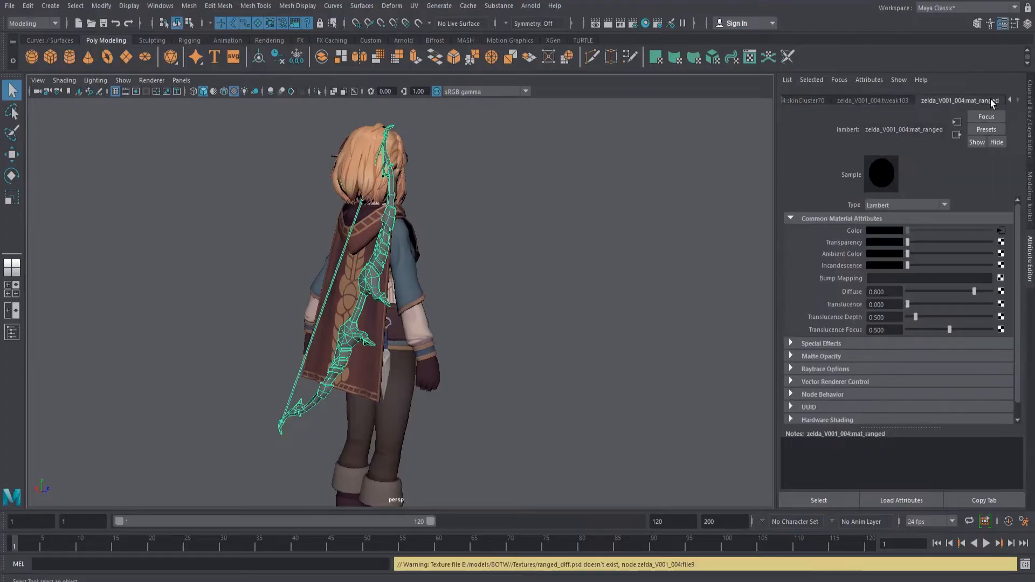
Relink the material's colour texture to ranged_diff.png in the zeldaProject Textures folder.
{"action": "left_click", "coordinate": [1002, 231]}
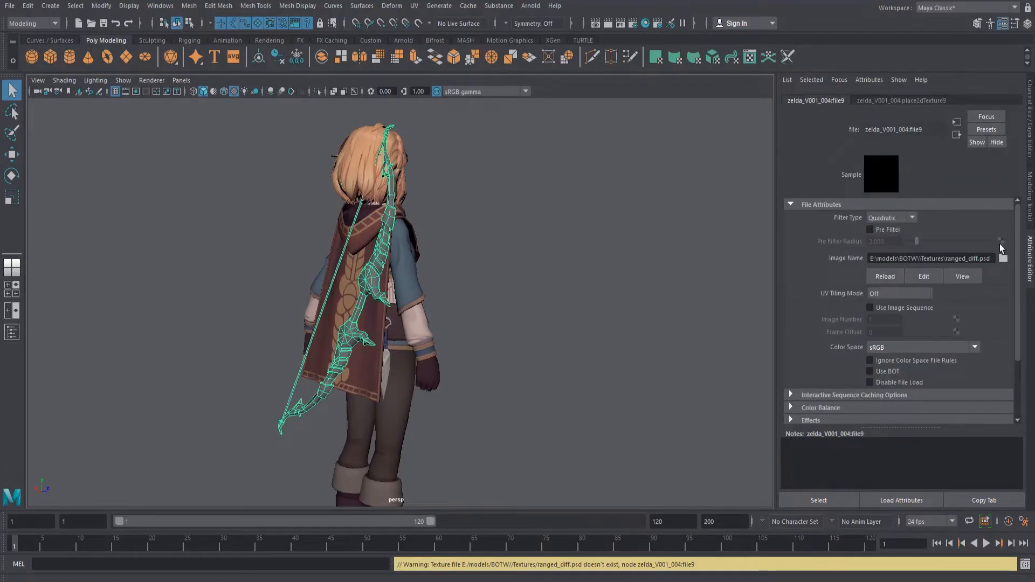
{"action": "left_click", "coordinate": [1003, 259]}
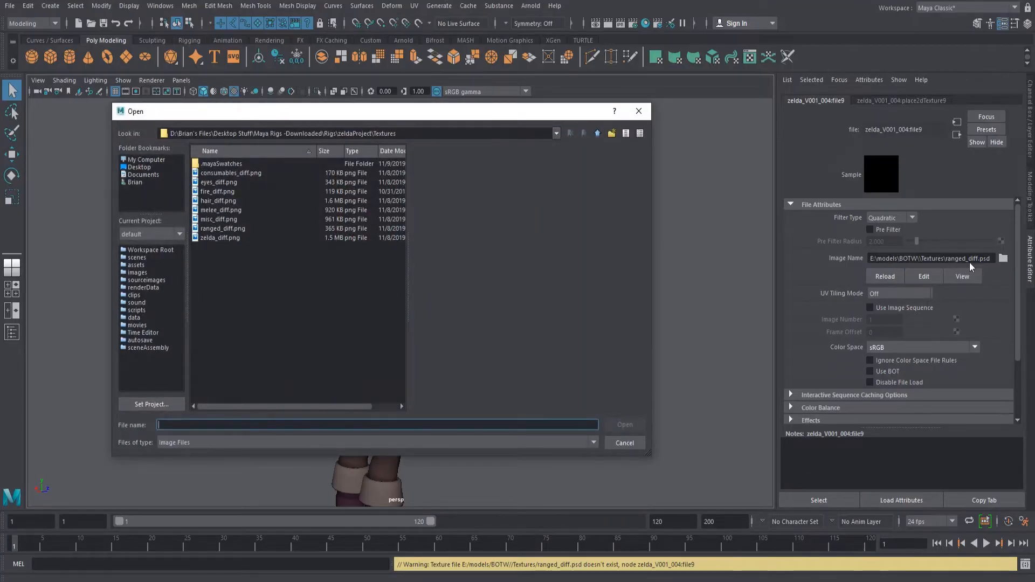
{"action": "left_click", "coordinate": [238, 229]}
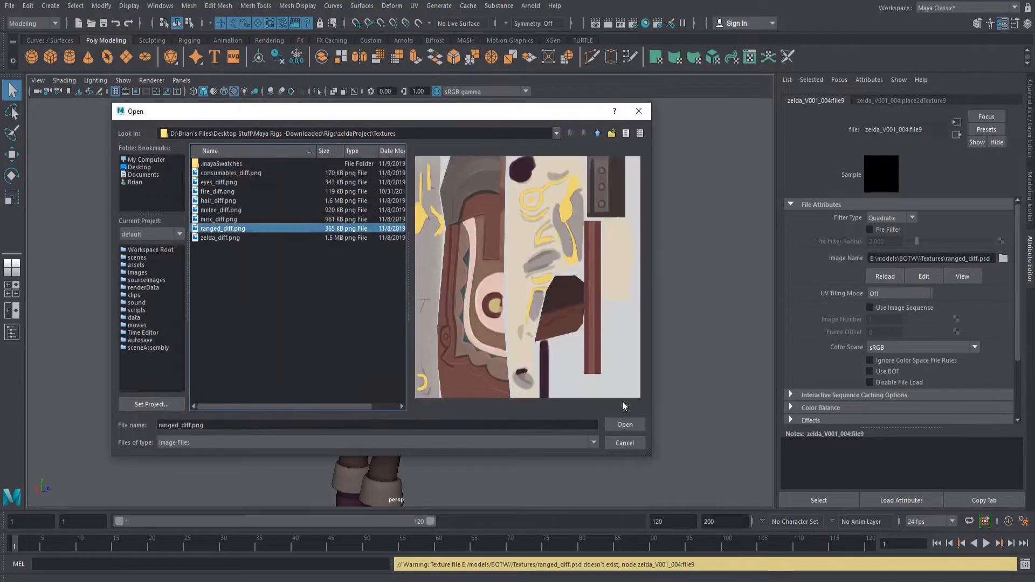
{"action": "left_click", "coordinate": [624, 426]}
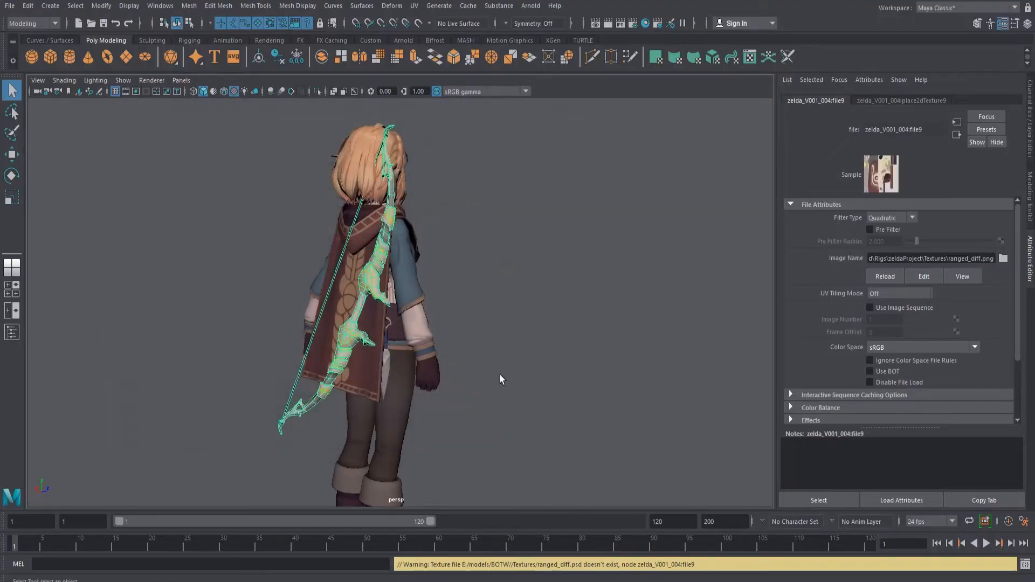
{"action": "left_click_drag", "start_coordinate": [495, 263], "coordinate": [458, 250], "text": "alt"}
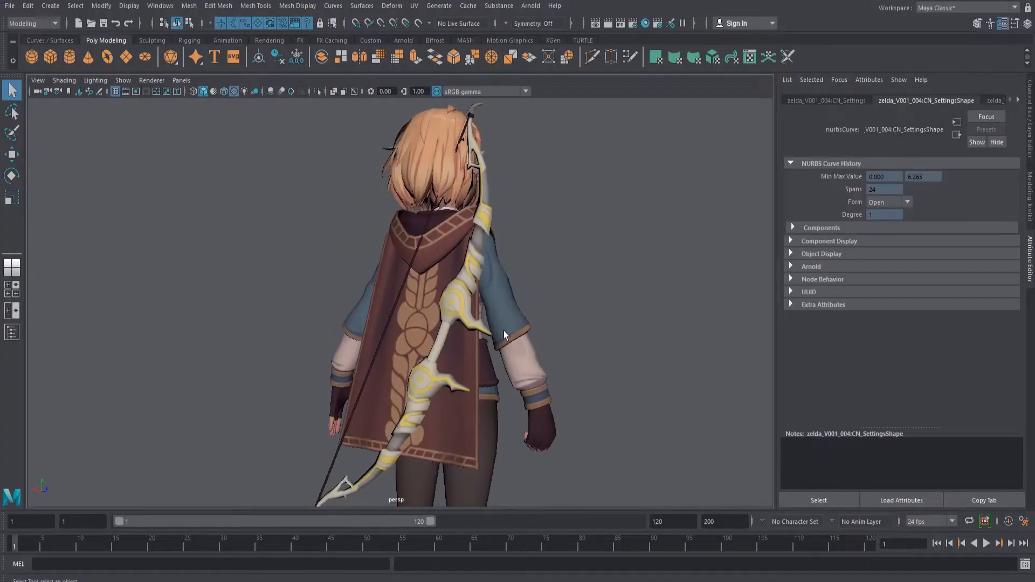
Set the Kunai and Bow Geo Vis and Control Vis attributes to 0 on the settings control.
{"action": "left_click_drag", "start_coordinate": [504, 334], "coordinate": [496, 312], "text": "alt"}
{"action": "key", "text": "alt+1"}
{"action": "scroll", "coordinate": [498, 311], "scroll_direction": "down", "scroll_amount": 3}
{"action": "middle_click_drag", "start_coordinate": [500, 310], "coordinate": [501, 327], "text": "alt"}
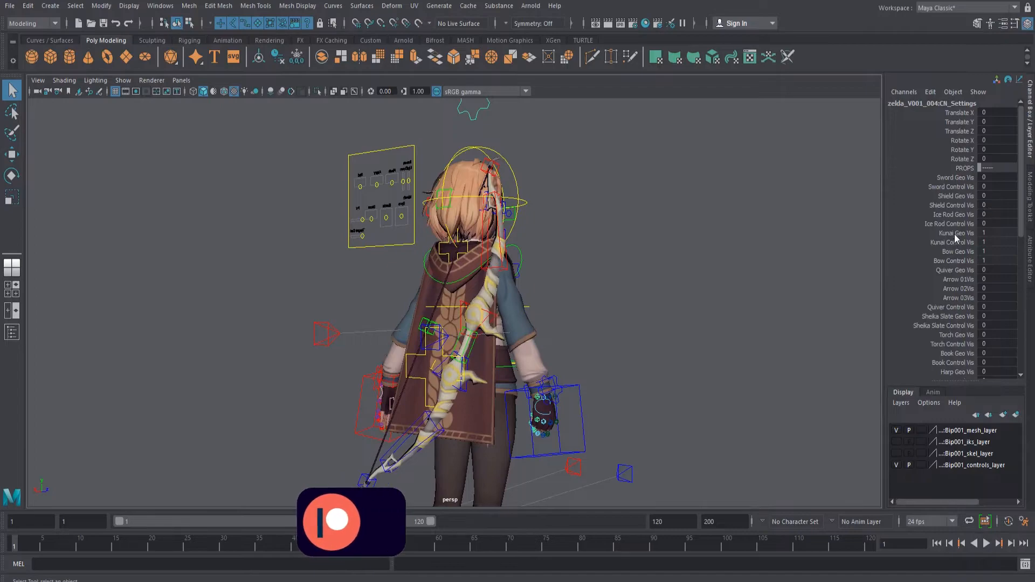
{"action": "middle_click_drag", "start_coordinate": [765, 261], "coordinate": [503, 265]}
{"action": "key", "text": "alt+1"}
{"action": "left_click_drag", "start_coordinate": [684, 318], "coordinate": [574, 306], "text": "alt"}
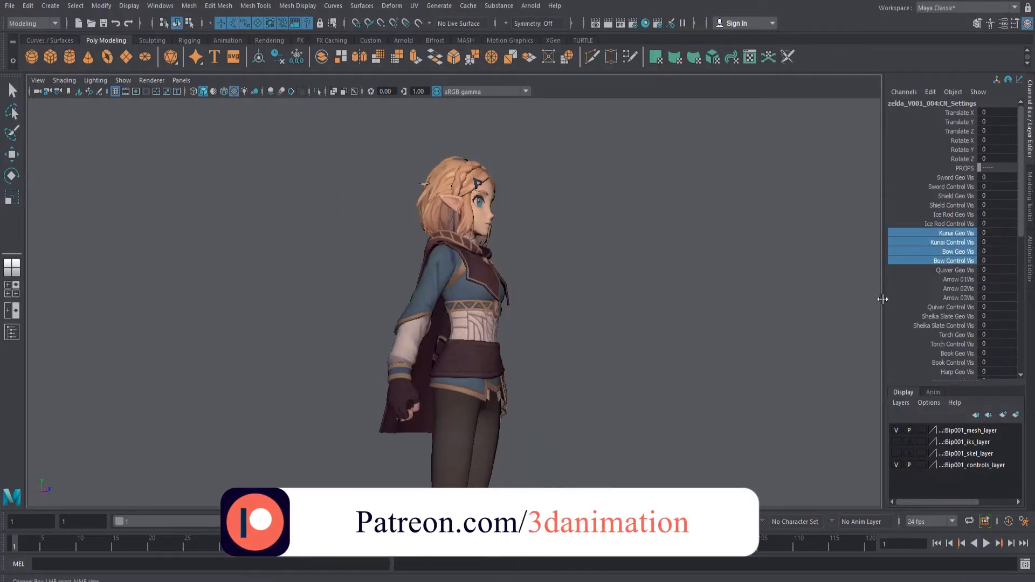
Set Quiver Geo Vis, the Arrow 01, 02 and 03 visibility attributes and Quiver Control Vis to 1.
{"action": "left_click", "coordinate": [942, 268]}
{"action": "middle_click_drag", "start_coordinate": [575, 328], "coordinate": [706, 319]}
{"action": "left_click_drag", "start_coordinate": [707, 319], "coordinate": [691, 365], "text": "alt"}
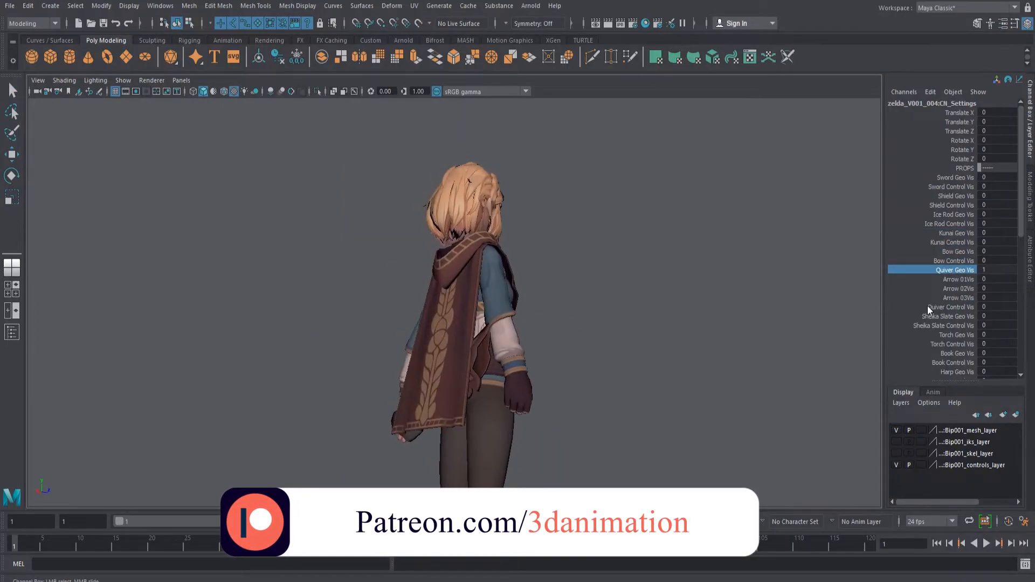
{"action": "left_click", "coordinate": [952, 287]}
{"action": "left_click_drag", "start_coordinate": [951, 284], "coordinate": [953, 296]}
{"action": "middle_click_drag", "start_coordinate": [564, 355], "coordinate": [779, 333]}
{"action": "left_click_drag", "start_coordinate": [779, 333], "coordinate": [665, 348], "text": "alt"}
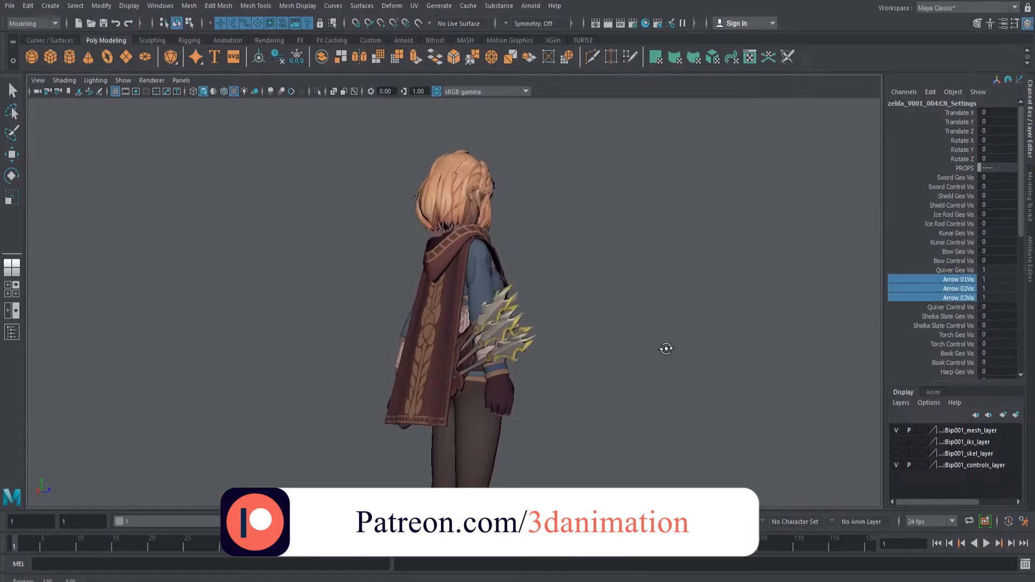
{"action": "left_click", "coordinate": [939, 310]}
{"action": "middle_click_drag", "start_coordinate": [587, 348], "coordinate": [782, 340]}
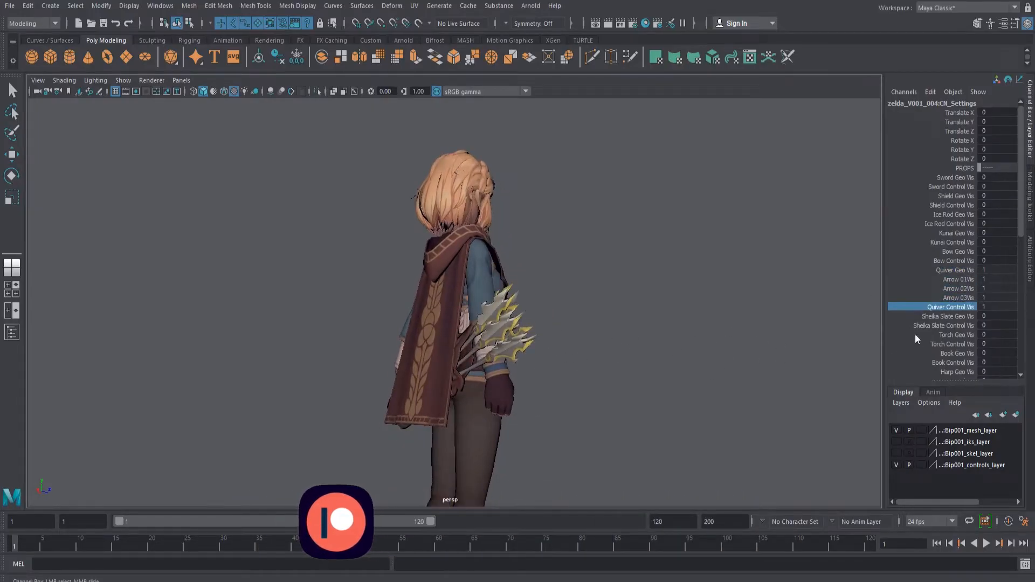
Set Sheika Slate Geo Vis and Sheika Slate Control Vis to 1 on the settings control.
{"action": "left_click", "coordinate": [945, 319]}
{"action": "left_click_drag", "start_coordinate": [944, 319], "coordinate": [944, 325]}
{"action": "middle_click_drag", "start_coordinate": [550, 368], "coordinate": [705, 361]}
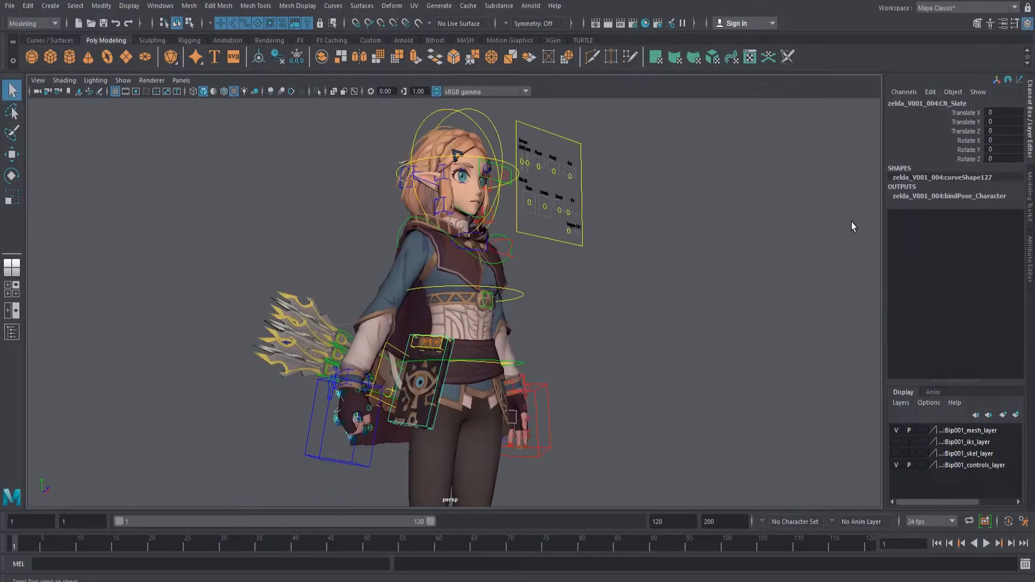
{"action": "left_click_drag", "start_coordinate": [632, 392], "coordinate": [505, 413], "text": "alt"}
Try switching the slate root control's Space Local World attribute to world space, undoing the change.
{"action": "left_click_drag", "start_coordinate": [392, 387], "coordinate": [416, 367], "text": "alt"}
{"action": "left_click", "coordinate": [417, 366]}
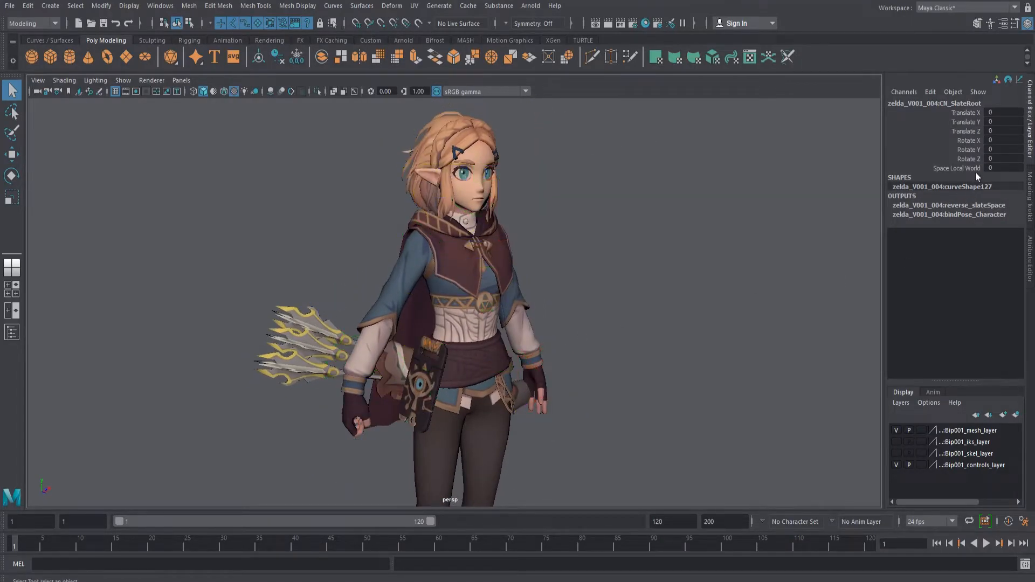
{"action": "left_click", "coordinate": [973, 169]}
{"action": "middle_click_drag", "start_coordinate": [550, 237], "coordinate": [772, 237]}
{"action": "middle_click_drag", "start_coordinate": [631, 367], "coordinate": [686, 183], "text": "alt"}
{"action": "left_click_drag", "start_coordinate": [622, 319], "coordinate": [593, 378], "text": "alt"}
{"action": "key", "text": "ctrl+z"}
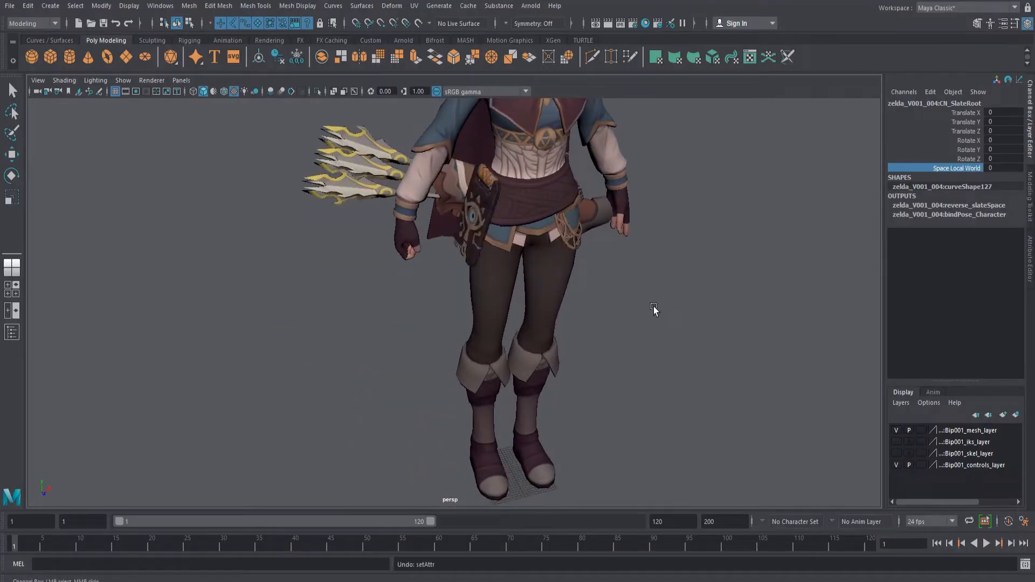
Show the rig's control curves again around the character.
{"action": "middle_click_drag", "start_coordinate": [544, 284], "coordinate": [510, 365], "text": "alt"}
{"action": "left_click_drag", "start_coordinate": [510, 365], "coordinate": [505, 319], "text": "alt"}
{"action": "middle_click_drag", "start_coordinate": [504, 319], "coordinate": [491, 339], "text": "alt"}
{"action": "key", "text": "alt+1"}
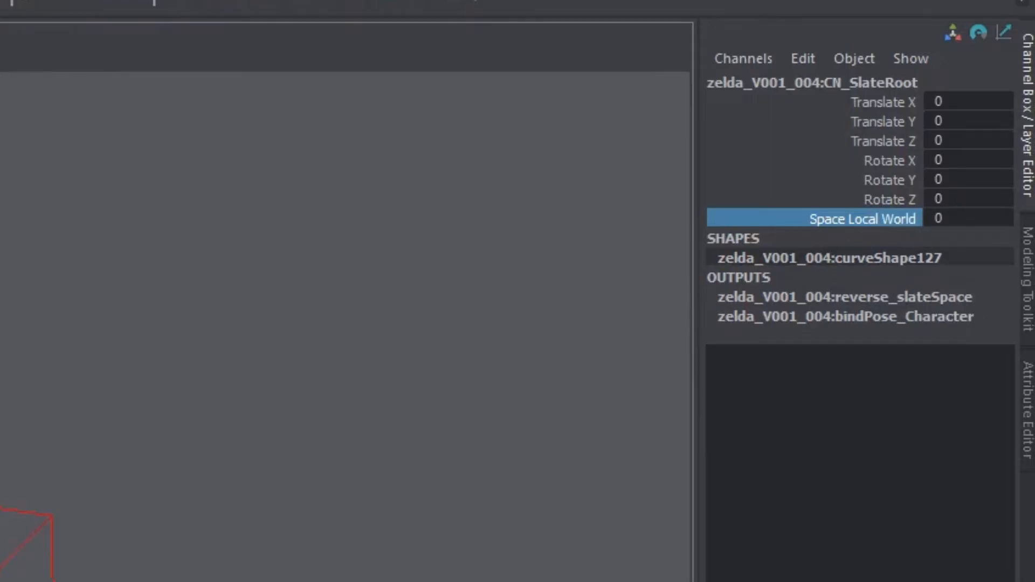
Try lowering the rig's core control slightly while the slate is in local space, undoing the move.
{"action": "left_click", "coordinate": [409, 319]}
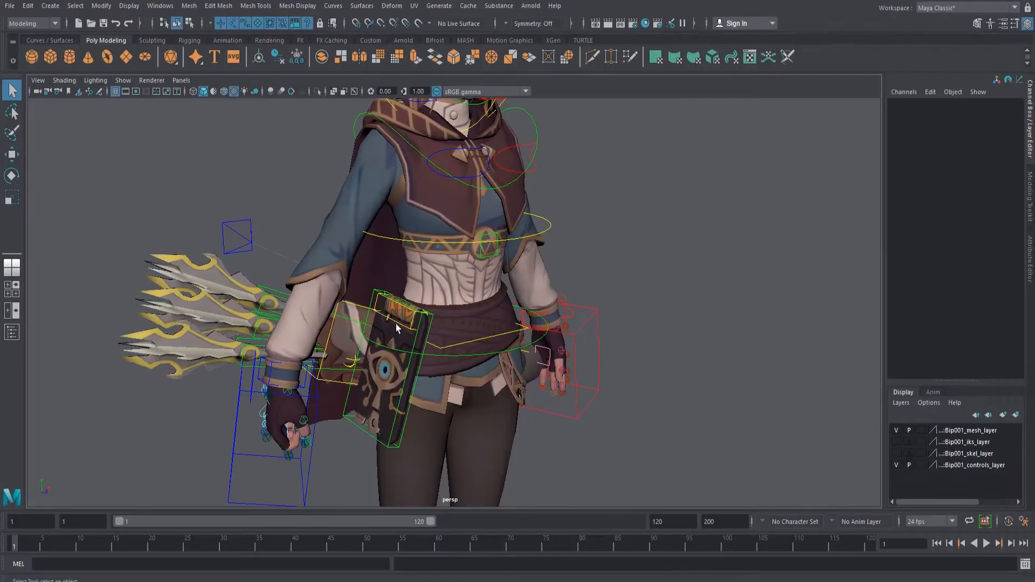
{"action": "scroll", "coordinate": [409, 319], "scroll_direction": "down", "scroll_amount": 7}
{"action": "middle_click_drag", "start_coordinate": [503, 355], "coordinate": [508, 249], "text": "alt"}
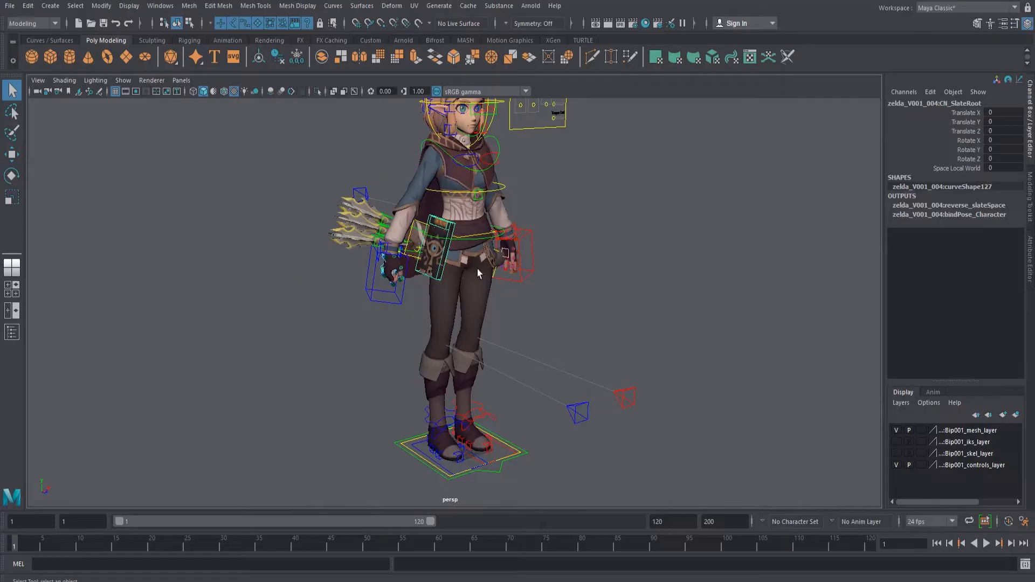
{"action": "left_click", "coordinate": [468, 235]}
{"action": "scroll", "coordinate": [468, 236], "scroll_direction": "up", "scroll_amount": 2}
{"action": "key", "text": "w"}
{"action": "left_click_drag", "start_coordinate": [462, 221], "coordinate": [462, 231]}
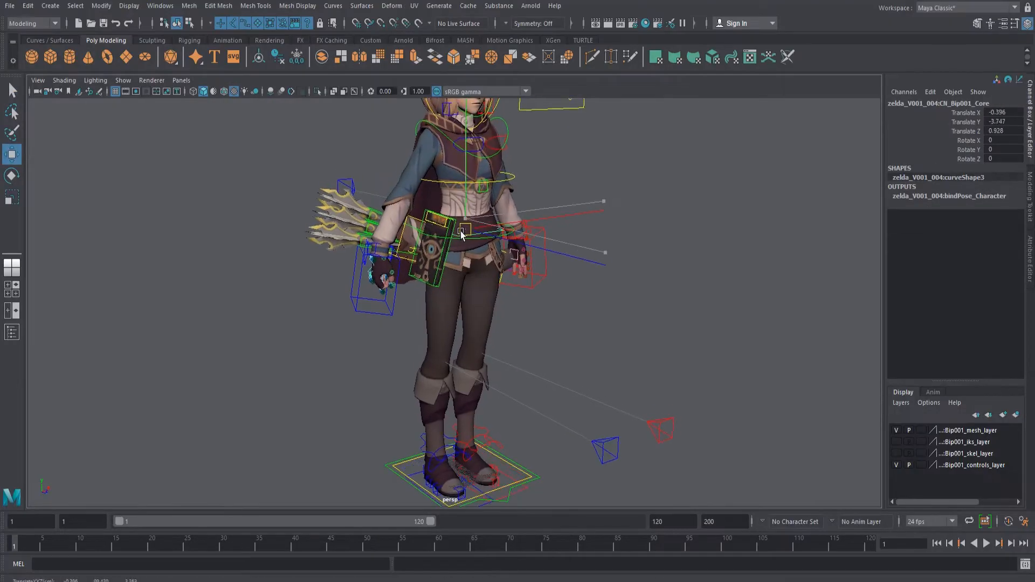
{"action": "key", "text": "ctrl+z"}
{"action": "key", "text": "ctrl+z"}
{"action": "key", "text": "q"}
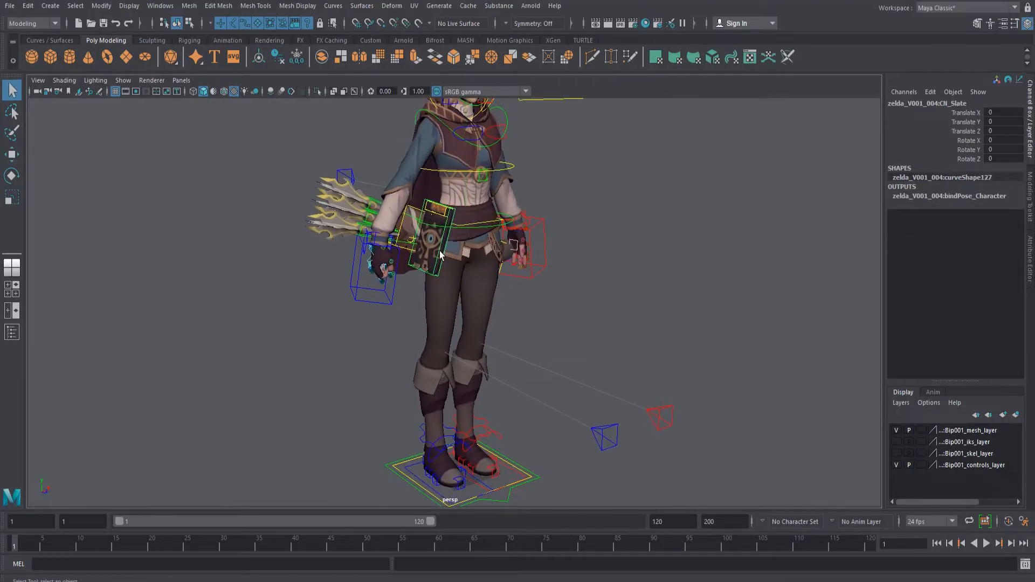
Set the slate root control's Space Local World attribute to 1.
{"action": "left_click", "coordinate": [439, 218]}
{"action": "scroll", "coordinate": [440, 218], "scroll_direction": "up", "scroll_amount": 3}
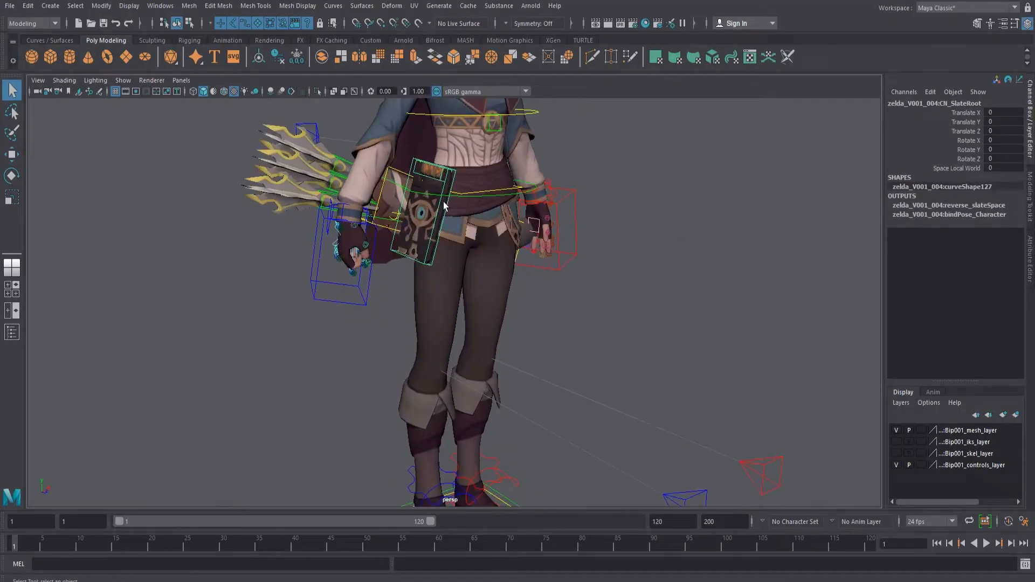
{"action": "left_click", "coordinate": [957, 168]}
{"action": "middle_click_drag", "start_coordinate": [570, 247], "coordinate": [621, 362]}
{"action": "left_click_drag", "start_coordinate": [621, 363], "coordinate": [515, 465], "text": "alt"}
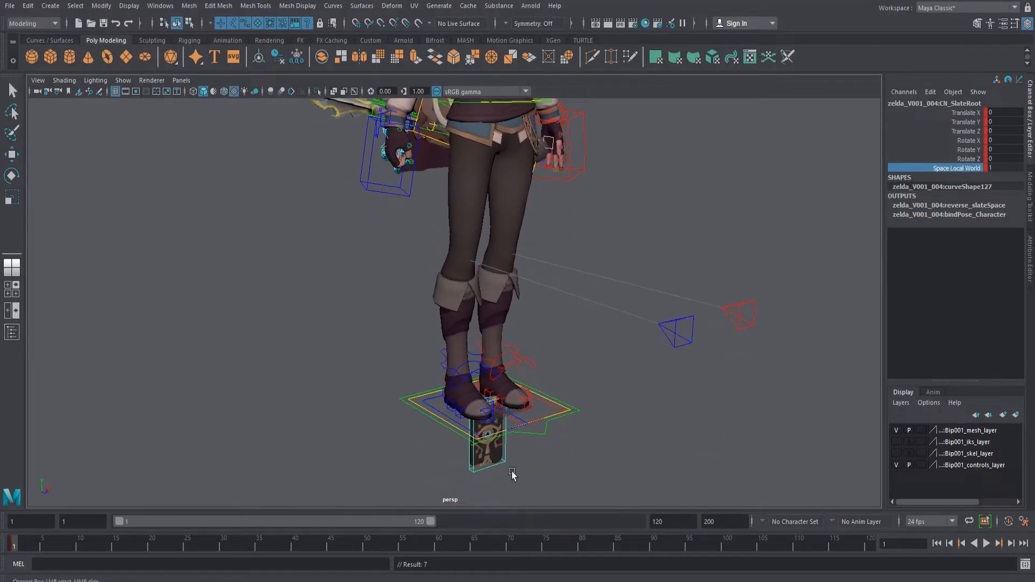
Try lowering the pelvis control by about 4.3 units in Y with the slate in world space, undoing the move.
{"action": "left_click", "coordinate": [513, 465]}
{"action": "middle_click_drag", "start_coordinate": [488, 116], "coordinate": [476, 190], "text": "alt"}
{"action": "left_click", "coordinate": [512, 183]}
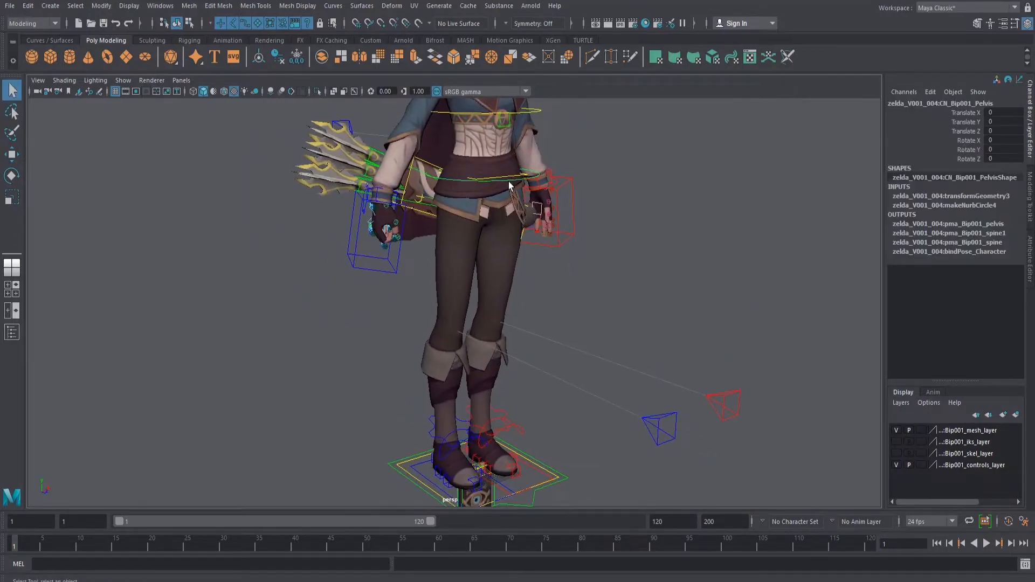
{"action": "key", "text": "w"}
{"action": "left_click_drag", "start_coordinate": [483, 175], "coordinate": [489, 237]}
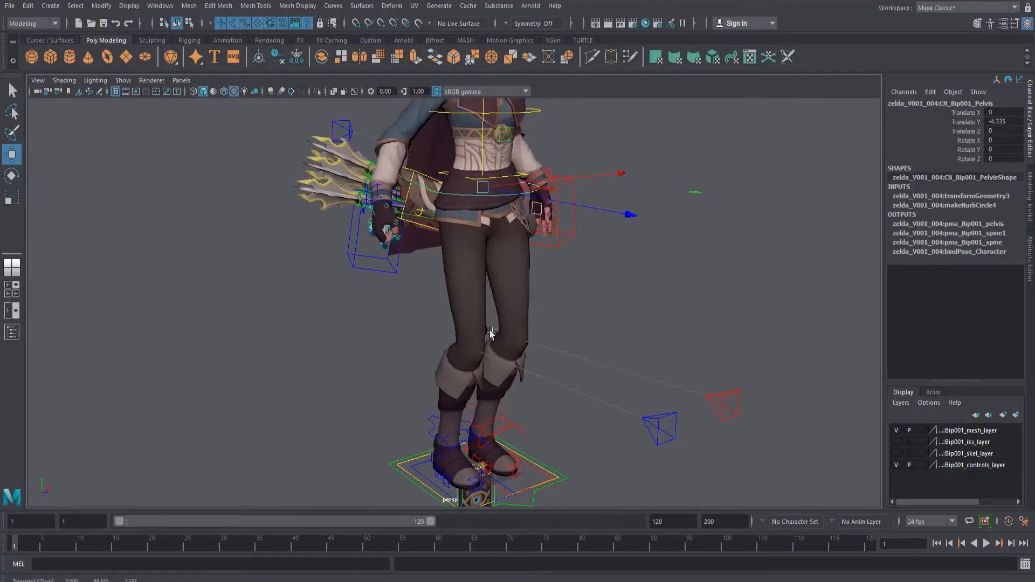
{"action": "key", "text": "ctrl+z"}
Set Torch Geo Vis and Torch Control Vis to 1 on the settings control.
{"action": "middle_click_drag", "start_coordinate": [504, 434], "coordinate": [522, 324], "text": "alt"}
{"action": "left_click_drag", "start_coordinate": [522, 323], "coordinate": [481, 420], "text": "alt"}
{"action": "middle_click_drag", "start_coordinate": [496, 348], "coordinate": [505, 405], "text": "alt"}
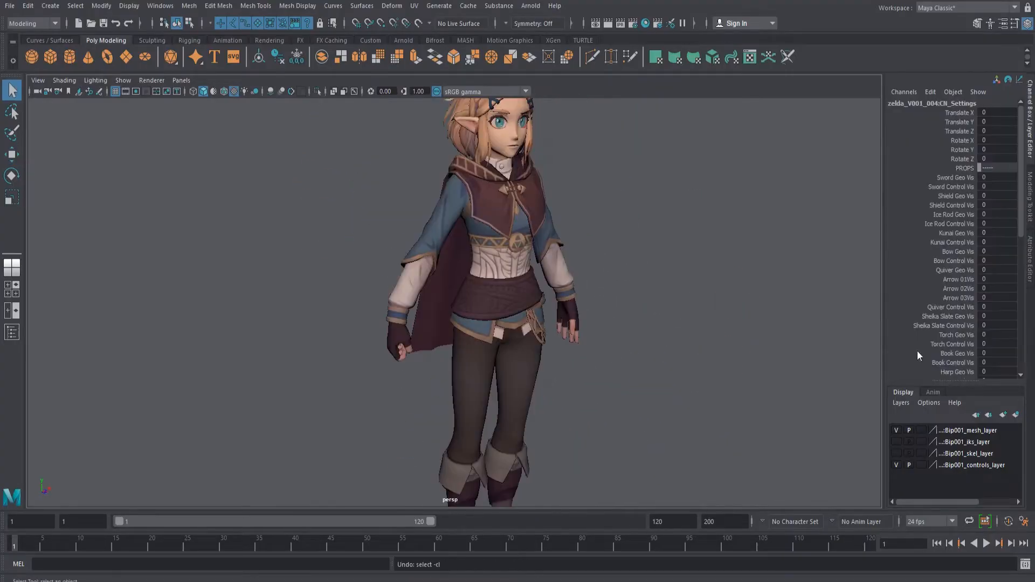
{"action": "left_click", "coordinate": [952, 335]}
{"action": "left_click_drag", "start_coordinate": [955, 334], "coordinate": [957, 344]}
{"action": "middle_click_drag", "start_coordinate": [561, 309], "coordinate": [585, 308]}
{"action": "scroll", "coordinate": [585, 307], "scroll_direction": "down", "scroll_amount": 2}
{"action": "mouse_move", "coordinate": [585, 308]}
{"action": "left_mouse_down", "text": "alt"}
{"action": "mouse_move", "coordinate": [762, 296]}
{"action": "mouse_move", "coordinate": [577, 302]}
{"action": "left_mouse_up", "text": "alt"}
{"action": "scroll", "coordinate": [584, 183], "scroll_direction": "up", "scroll_amount": 3}
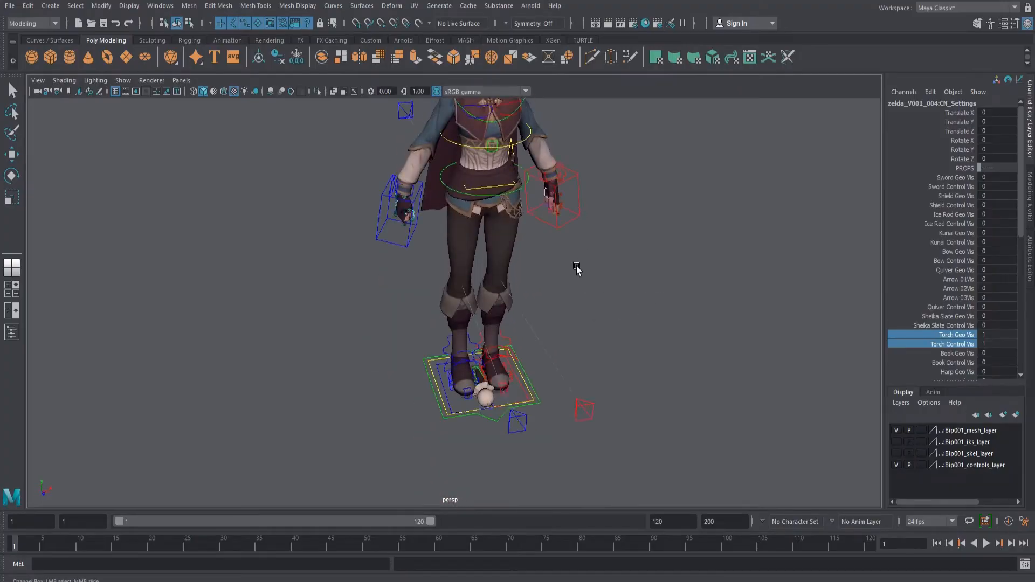
Switch the torch control's Space attribute to HandR and finally to HandL.
{"action": "scroll", "coordinate": [556, 392], "scroll_direction": "up", "scroll_amount": 2}
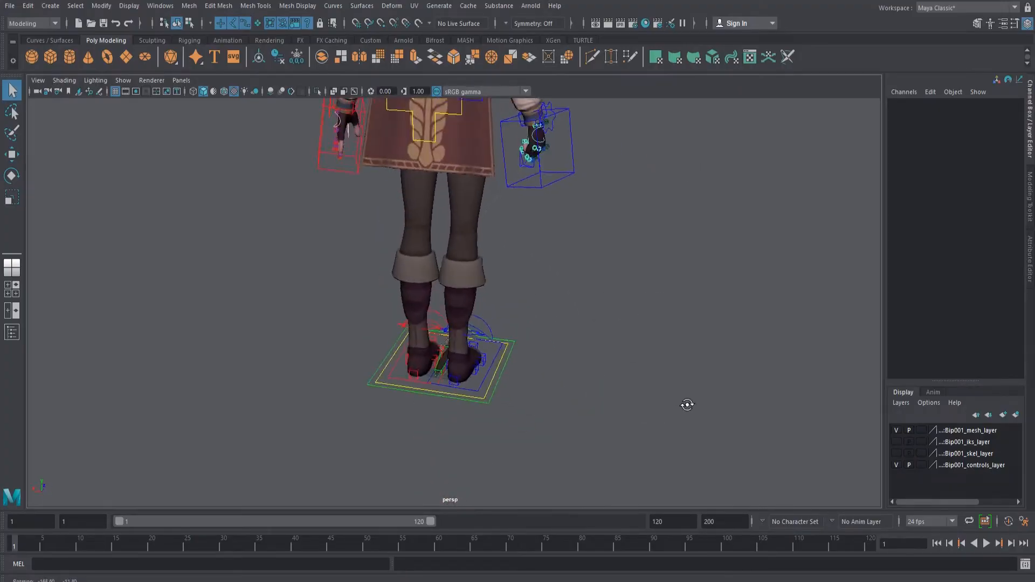
{"action": "scroll", "coordinate": [686, 405], "scroll_direction": "up", "scroll_amount": 4}
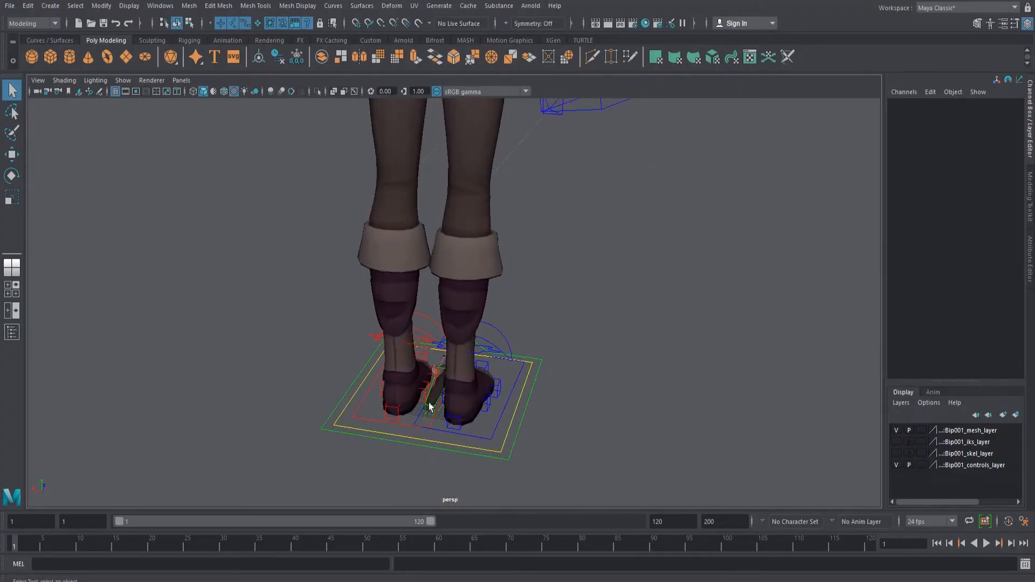
{"action": "left_click", "coordinate": [428, 413]}
{"action": "left_click_drag", "start_coordinate": [674, 328], "coordinate": [520, 329], "text": "alt"}
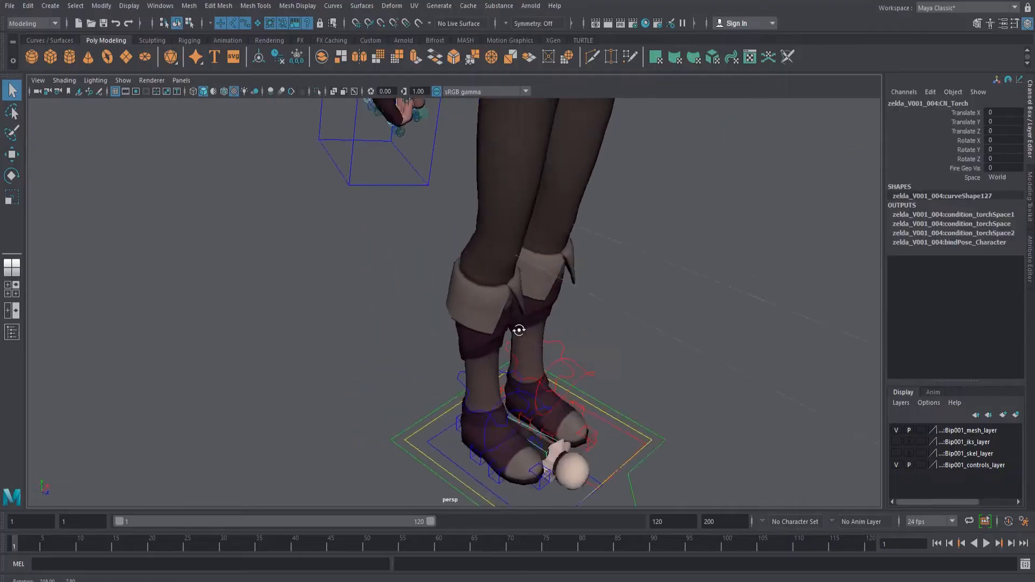
{"action": "scroll", "coordinate": [526, 333], "scroll_direction": "down", "scroll_amount": 2}
{"action": "scroll", "coordinate": [652, 236], "scroll_direction": "down", "scroll_amount": 3}
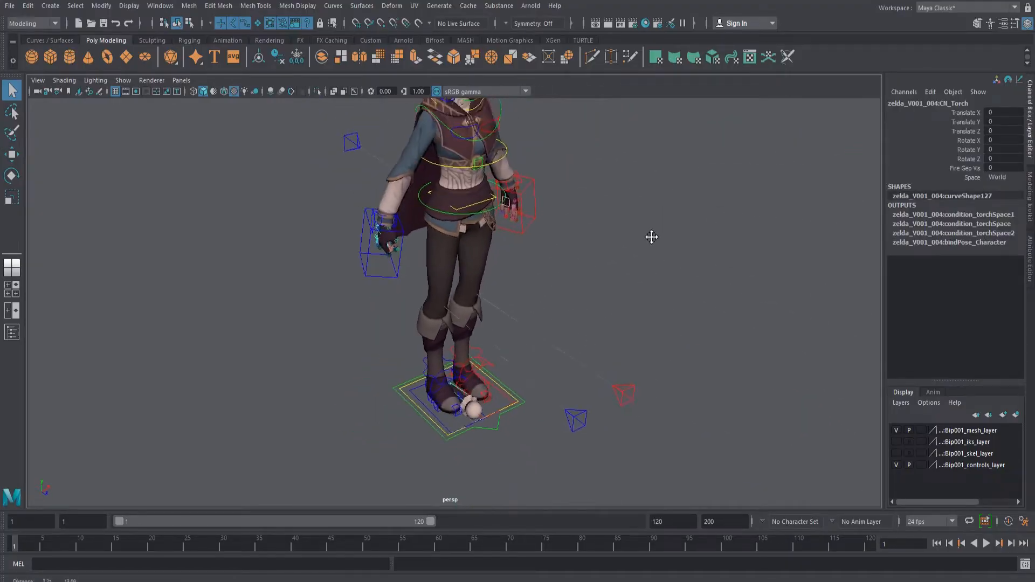
{"action": "scroll", "coordinate": [652, 235], "scroll_direction": "up", "scroll_amount": 2}
{"action": "left_click", "coordinate": [997, 176]}
{"action": "left_click", "coordinate": [996, 199]}
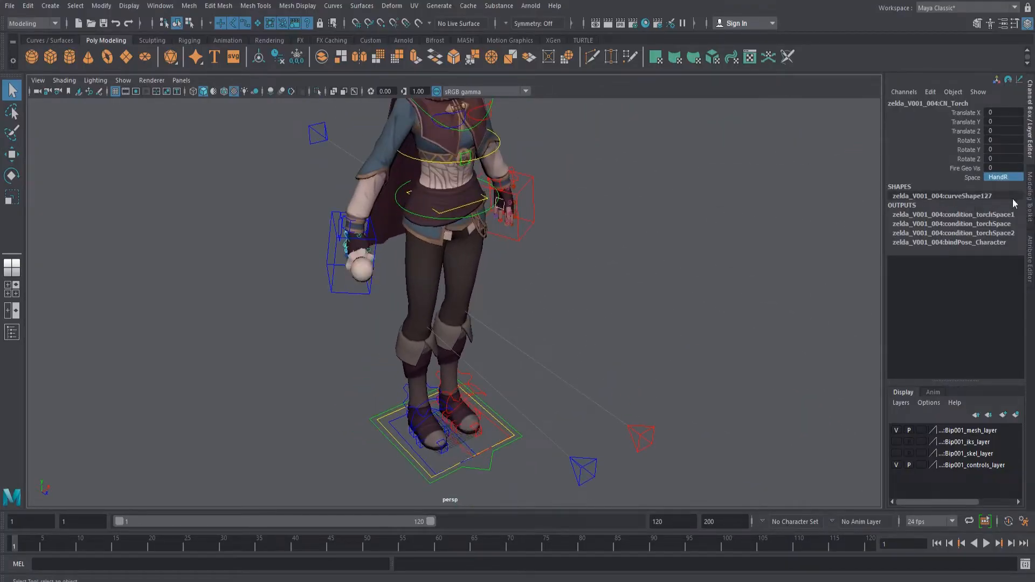
{"action": "left_click", "coordinate": [999, 210]}
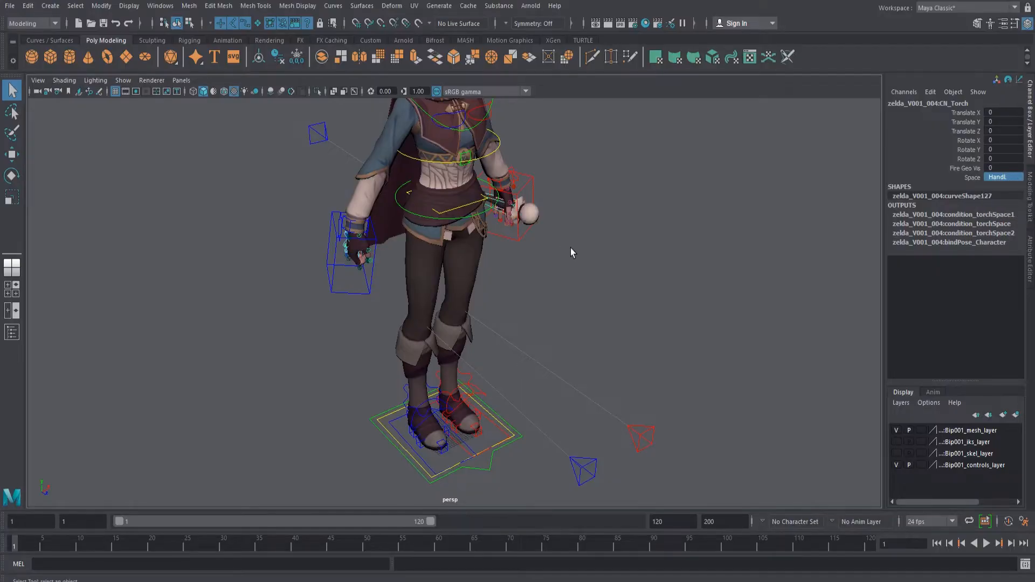
{"action": "left_click", "coordinate": [539, 211]}
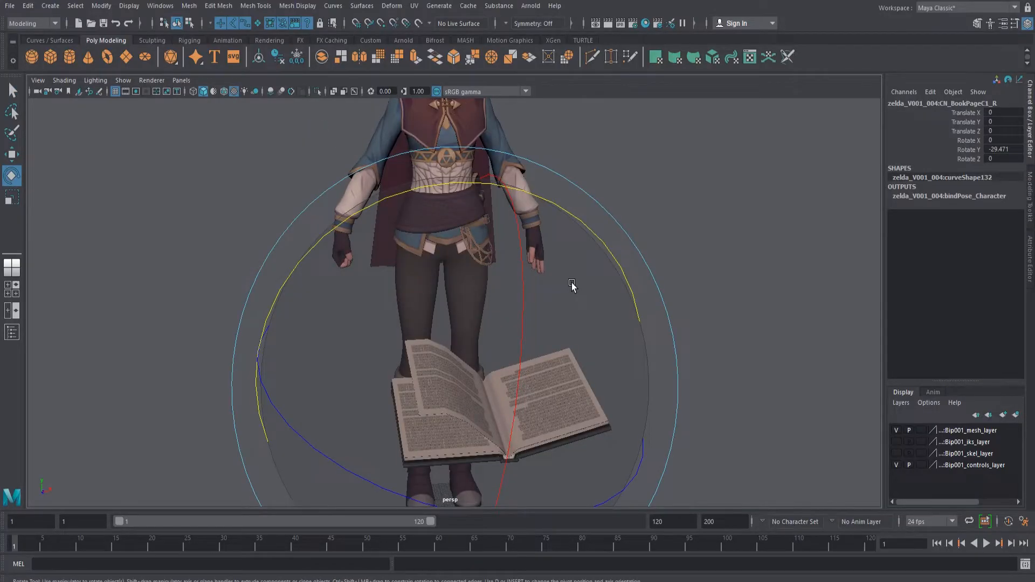
Rotate the open book's page control CN_BookPageC_R around Y across the spine, ending at about 42 degrees, and hide the control curves.
{"action": "key", "text": "alt+1"}
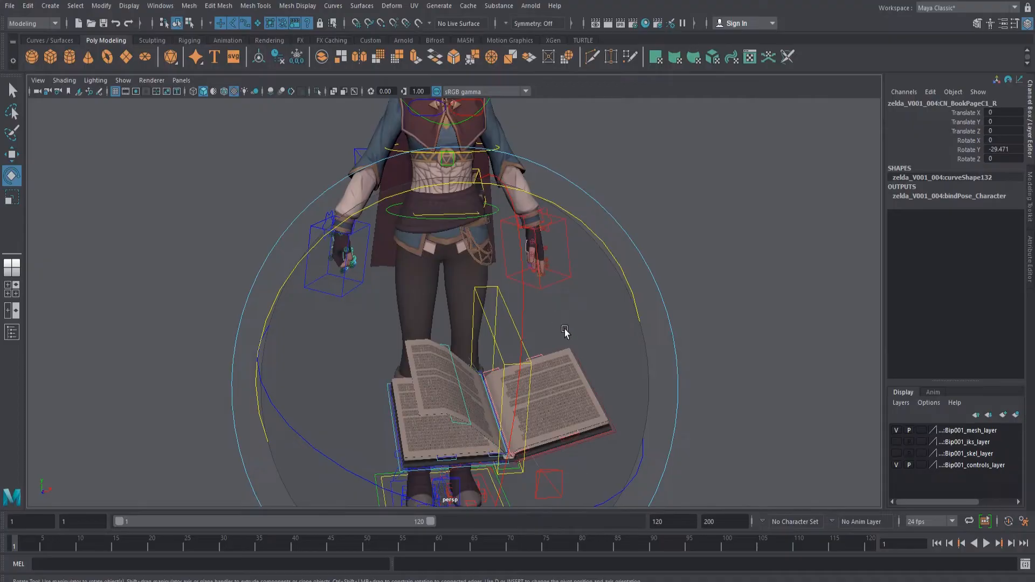
{"action": "key", "text": "q"}
{"action": "middle_click_drag", "start_coordinate": [556, 350], "coordinate": [548, 314], "text": "alt"}
{"action": "left_click_drag", "start_coordinate": [515, 372], "coordinate": [429, 353], "text": "alt"}
{"action": "left_click", "coordinate": [430, 321]}
{"action": "key", "text": "e"}
{"action": "left_click_drag", "start_coordinate": [237, 280], "coordinate": [582, 288]}
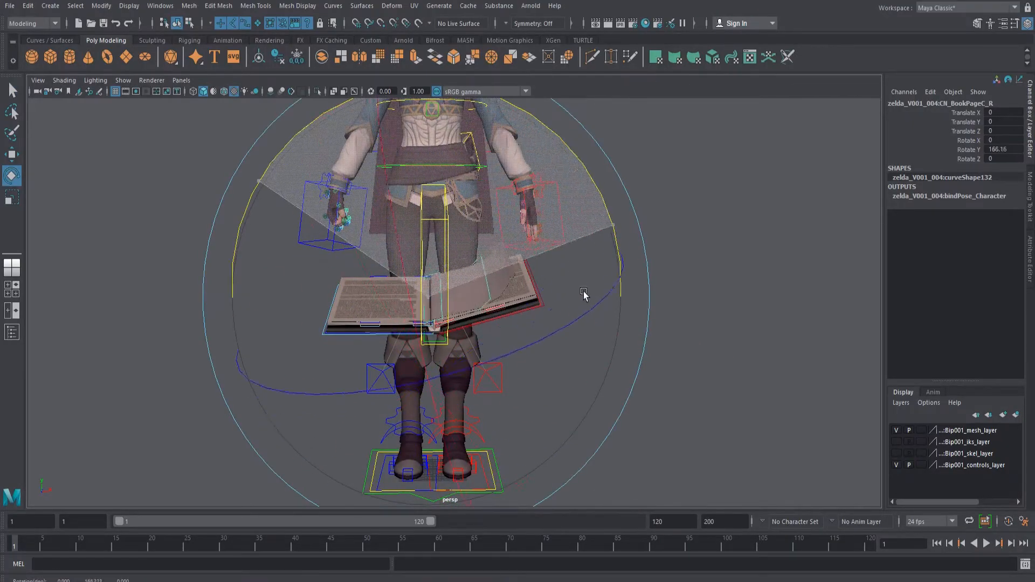
{"action": "key", "text": "alt+1"}
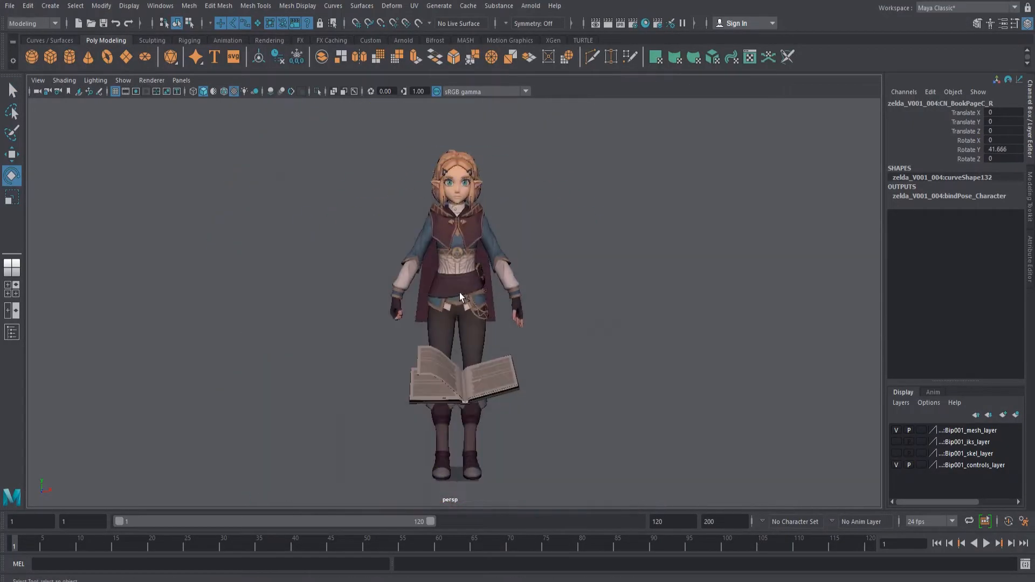
{"action": "key", "text": "q"}
Set Harp Geo Vis and Harp Control Vis to 0, and Apple Geo Vis and Apple Control Vis to 1.
{"action": "left_click_drag", "start_coordinate": [532, 331], "coordinate": [530, 296], "text": "alt"}
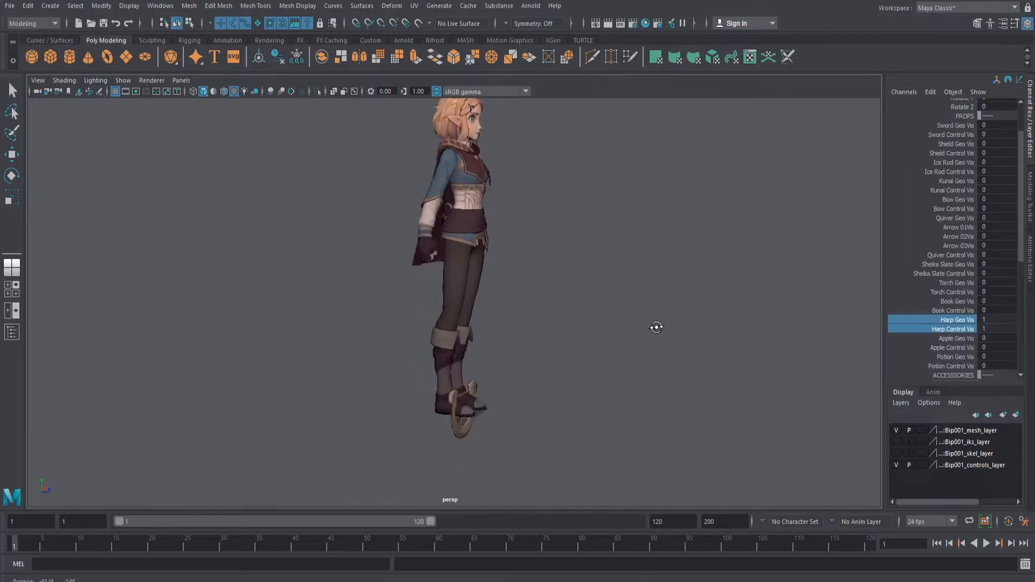
{"action": "left_click_drag", "start_coordinate": [657, 327], "coordinate": [701, 330], "text": "alt"}
{"action": "left_click", "coordinate": [955, 329]}
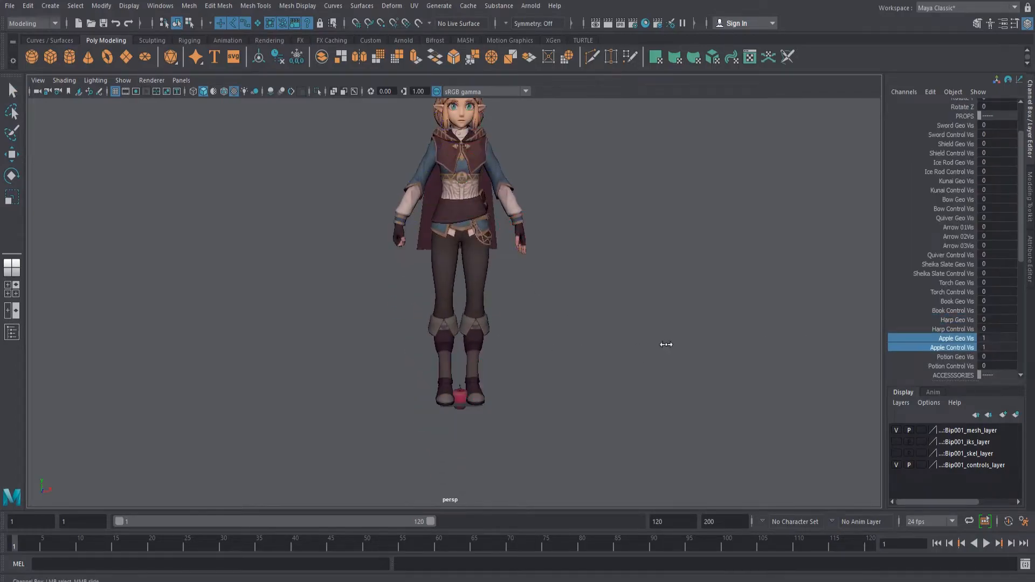
{"action": "scroll", "coordinate": [665, 344], "scroll_direction": "up", "scroll_amount": 5}
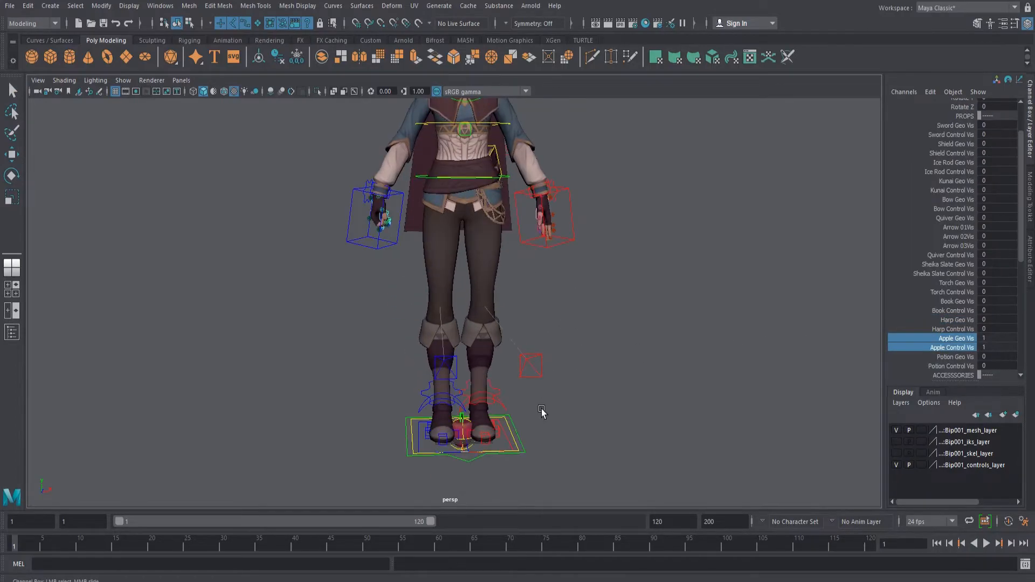
{"action": "middle_click_drag", "start_coordinate": [581, 402], "coordinate": [578, 388], "text": "alt"}
{"action": "left_click", "coordinate": [618, 351]}
Move the apple control forward, clear of the feet, to about 54 in Translate Z and hide the control curves.
{"action": "left_click", "coordinate": [460, 417]}
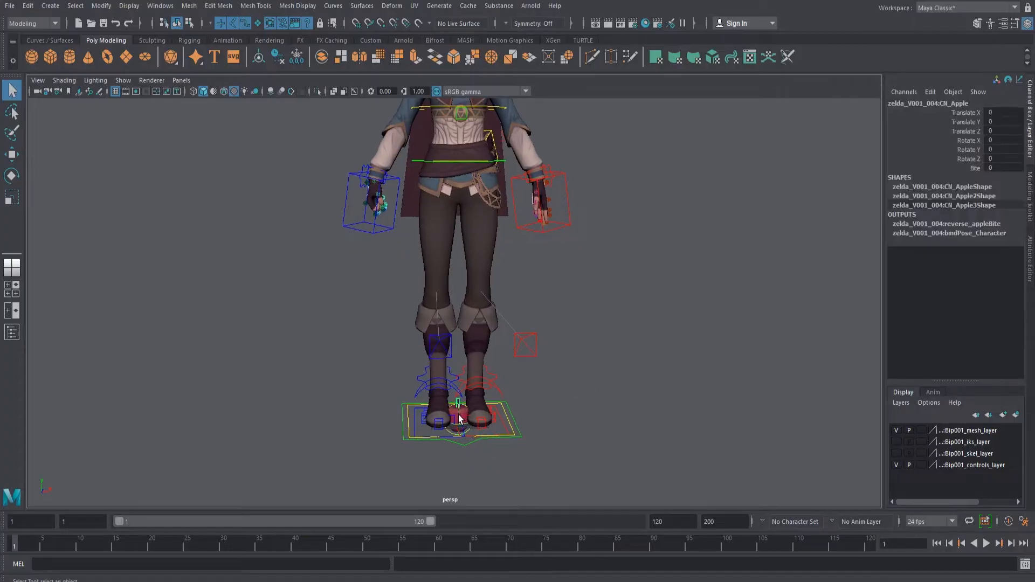
{"action": "key", "text": "w"}
{"action": "left_click_drag", "start_coordinate": [383, 435], "coordinate": [662, 448], "text": "alt"}
{"action": "middle_click_drag", "start_coordinate": [666, 394], "coordinate": [684, 308], "text": "alt"}
{"action": "scroll", "coordinate": [684, 308], "scroll_direction": "up", "scroll_amount": 2}
{"action": "key", "text": "alt+1"}
{"action": "left_click_drag", "start_coordinate": [644, 335], "coordinate": [595, 315], "text": "alt"}
{"action": "middle_click_drag", "start_coordinate": [694, 196], "coordinate": [672, 213], "text": "alt"}
Set the apple control's Bite attribute to 1 and show the rig's control curves again.
{"action": "left_click", "coordinate": [976, 167]}
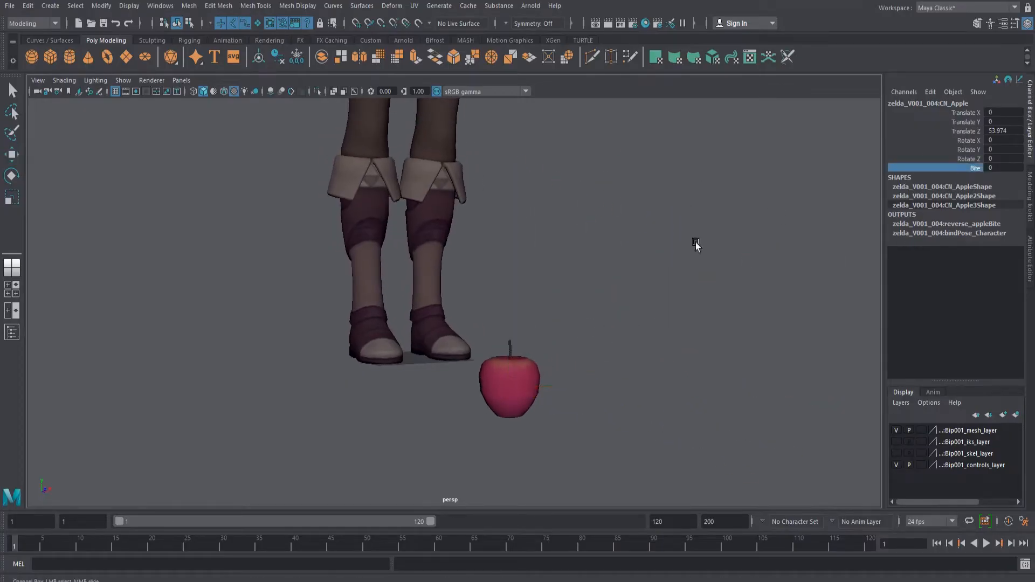
{"action": "middle_click_drag", "start_coordinate": [653, 253], "coordinate": [658, 254]}
{"action": "left_click_drag", "start_coordinate": [694, 258], "coordinate": [589, 329], "text": "alt"}
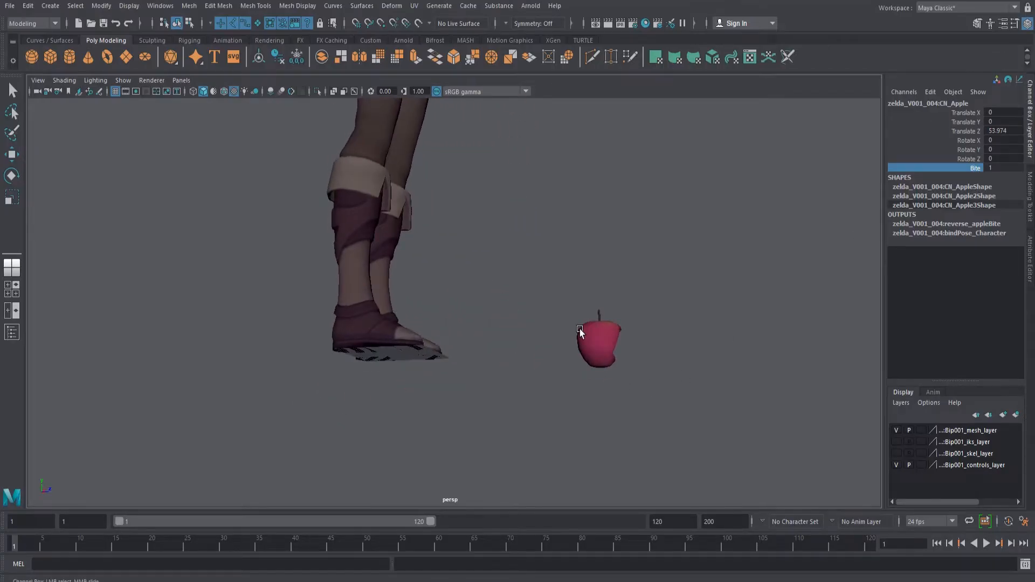
{"action": "left_click_drag", "start_coordinate": [601, 332], "coordinate": [626, 351], "text": "alt"}
{"action": "right_click_drag", "start_coordinate": [625, 350], "coordinate": [497, 252], "text": "alt"}
{"action": "key", "text": "alt+1"}
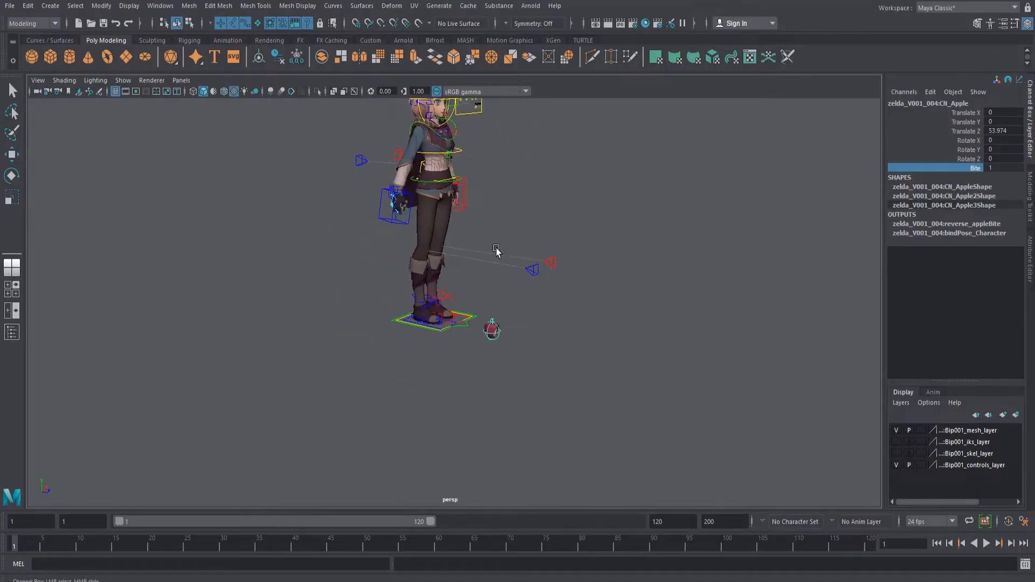
{"action": "middle_click_drag", "start_coordinate": [496, 252], "coordinate": [496, 384], "text": "alt"}
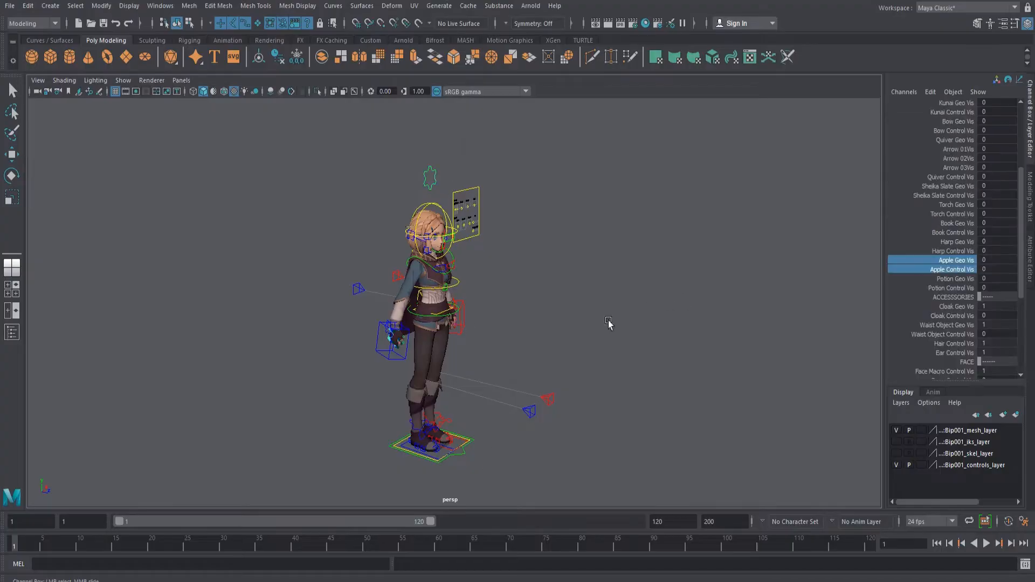
Try out the potion prop with Potion Geo Vis and Potion Control Vis, undoing the changes.
{"action": "left_click_drag", "start_coordinate": [949, 279], "coordinate": [949, 293]}
{"action": "middle_click_drag", "start_coordinate": [577, 358], "coordinate": [599, 338], "text": "alt"}
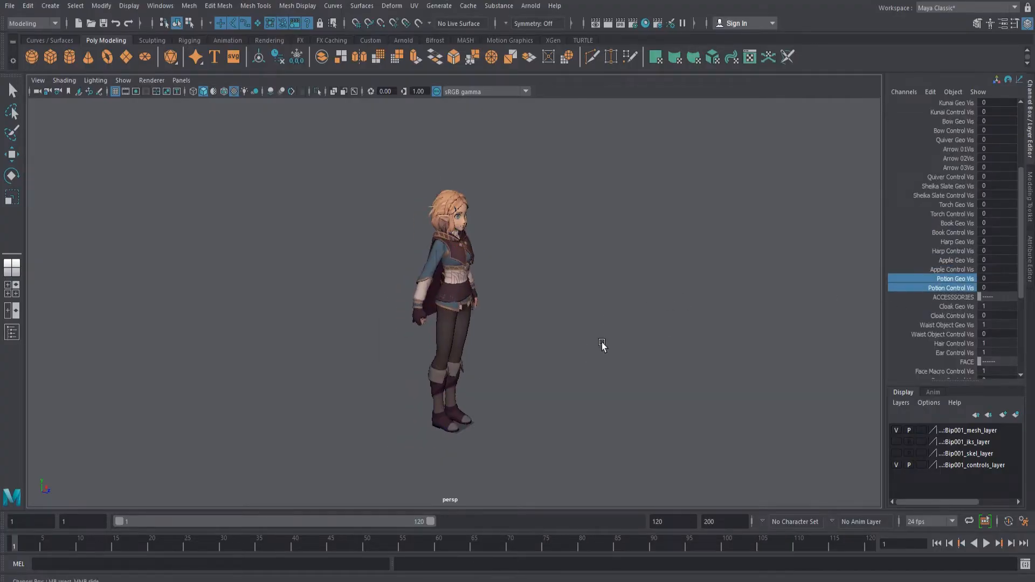
{"action": "left_click_drag", "start_coordinate": [557, 419], "coordinate": [465, 433], "text": "alt"}
{"action": "key", "text": "alt+1"}
{"action": "right_click_drag", "start_coordinate": [525, 415], "coordinate": [504, 485], "text": "alt"}
{"action": "key", "text": "q"}
{"action": "middle_click_drag", "start_coordinate": [504, 485], "coordinate": [538, 380], "text": "alt"}
{"action": "key", "text": "ctrl+z"}
{"action": "middle_click_drag", "start_coordinate": [584, 189], "coordinate": [571, 343], "text": "alt"}
{"action": "key", "text": "ctrl+z"}
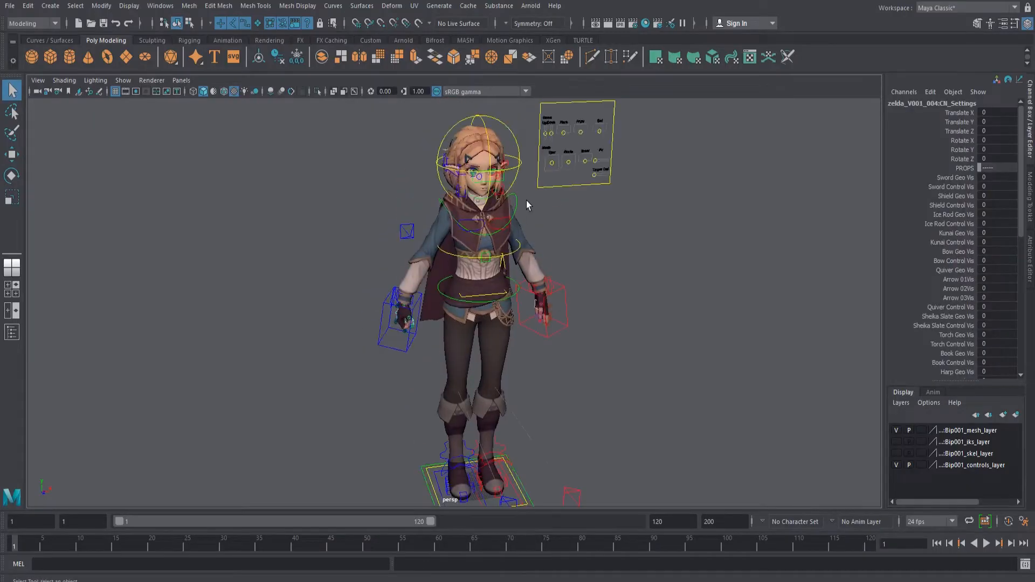
Try out Cloak Control Vis on the settings control while viewing the character's cloak.
{"action": "right_click_drag", "start_coordinate": [528, 208], "coordinate": [474, 162], "text": "alt"}
{"action": "left_click_drag", "start_coordinate": [472, 173], "coordinate": [952, 189], "text": "alt"}
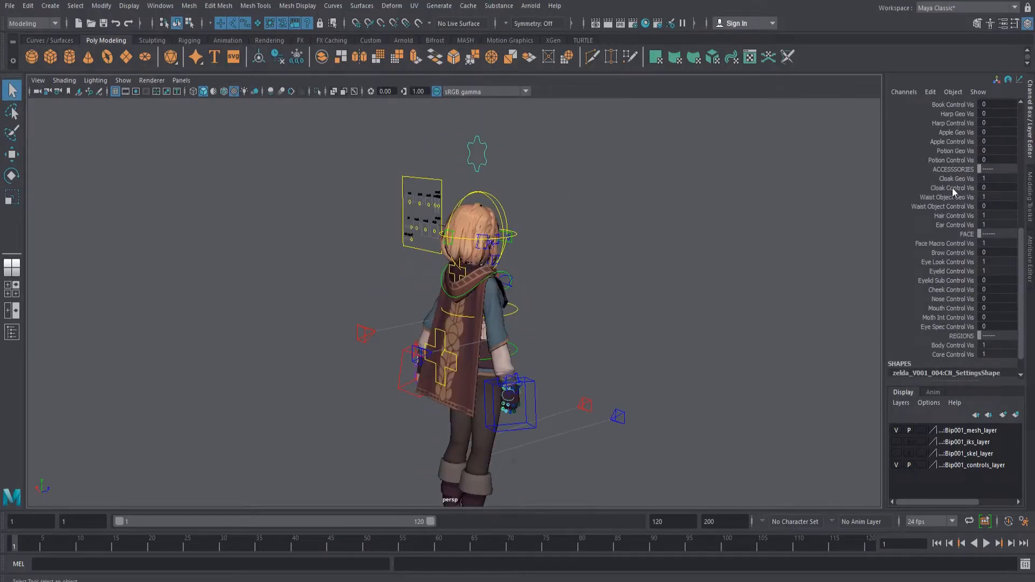
{"action": "left_click", "coordinate": [949, 189]}
{"action": "middle_click_drag", "start_coordinate": [572, 268], "coordinate": [739, 257]}
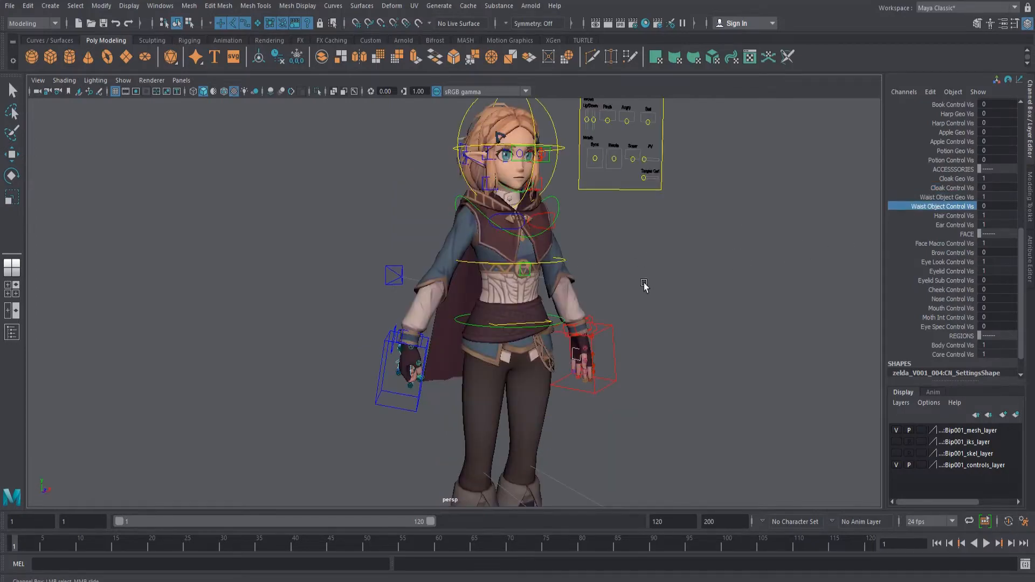
Set Waist Object Control Vis to 1 and pick a control at the character's waist.
{"action": "middle_click_drag", "start_coordinate": [644, 285], "coordinate": [665, 286]}
{"action": "left_click_drag", "start_coordinate": [480, 363], "coordinate": [540, 367], "text": "alt"}
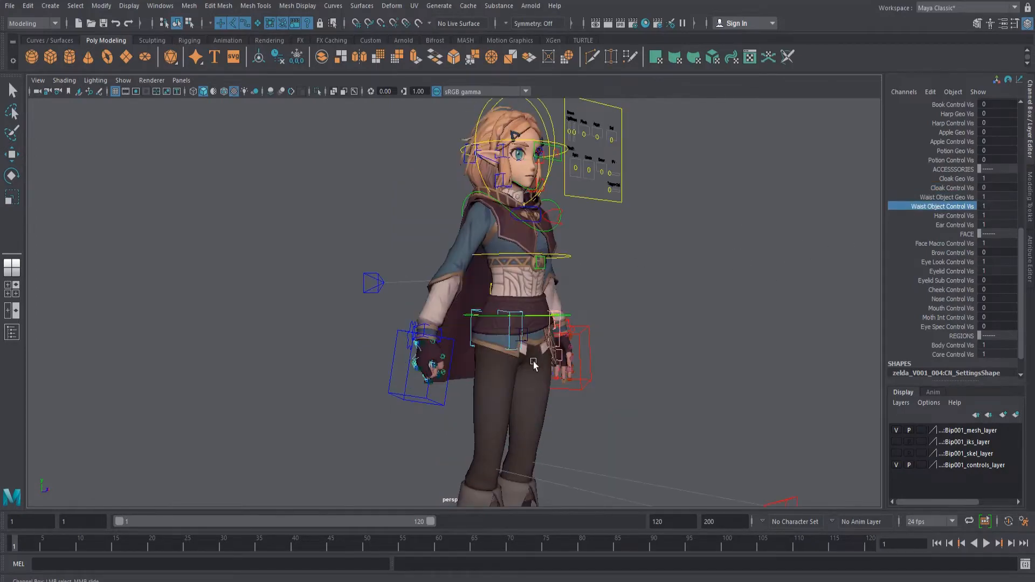
{"action": "left_click", "coordinate": [511, 348]}
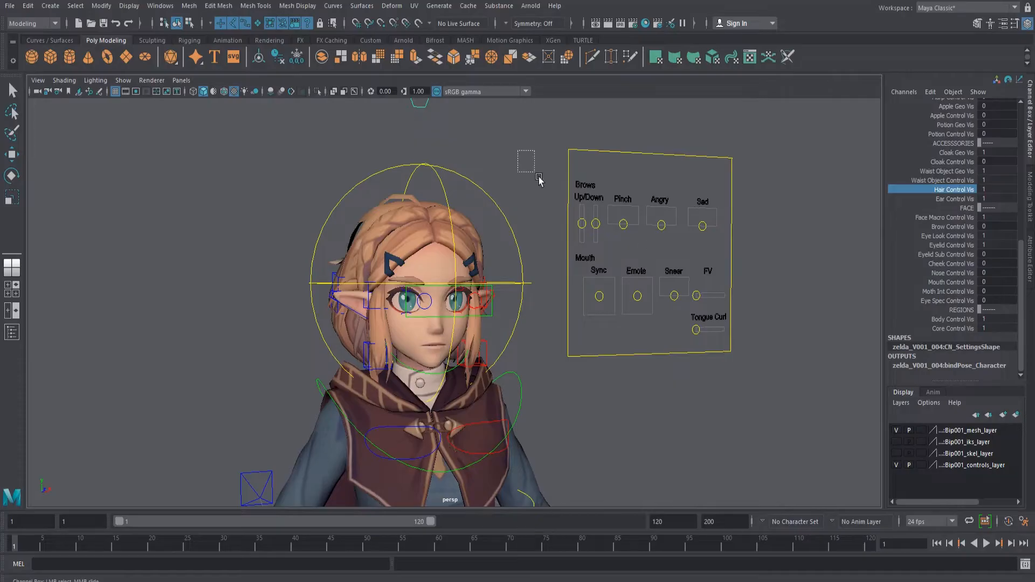
Select the facial control board beside the head together with all its brow and mouth sliders.
{"action": "left_click_drag", "start_coordinate": [538, 176], "coordinate": [795, 380]}
{"action": "left_click", "coordinate": [797, 195]}
{"action": "left_click_drag", "start_coordinate": [776, 153], "coordinate": [582, 351]}
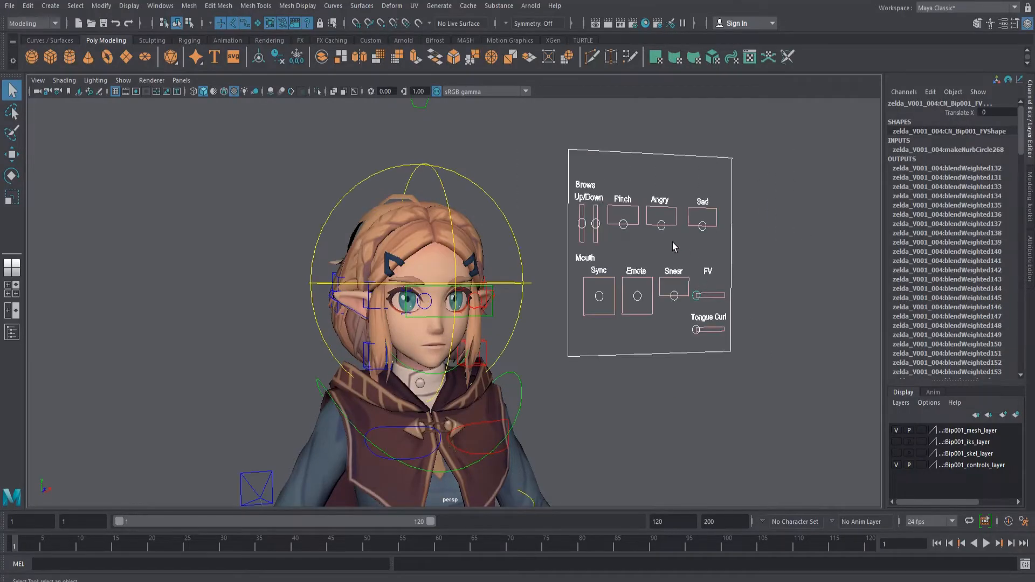
Try out the brow Pinch slider on the facial control board and undo the move.
{"action": "scroll", "coordinate": [673, 247], "scroll_direction": "up", "scroll_amount": 3}
{"action": "left_click", "coordinate": [649, 200]}
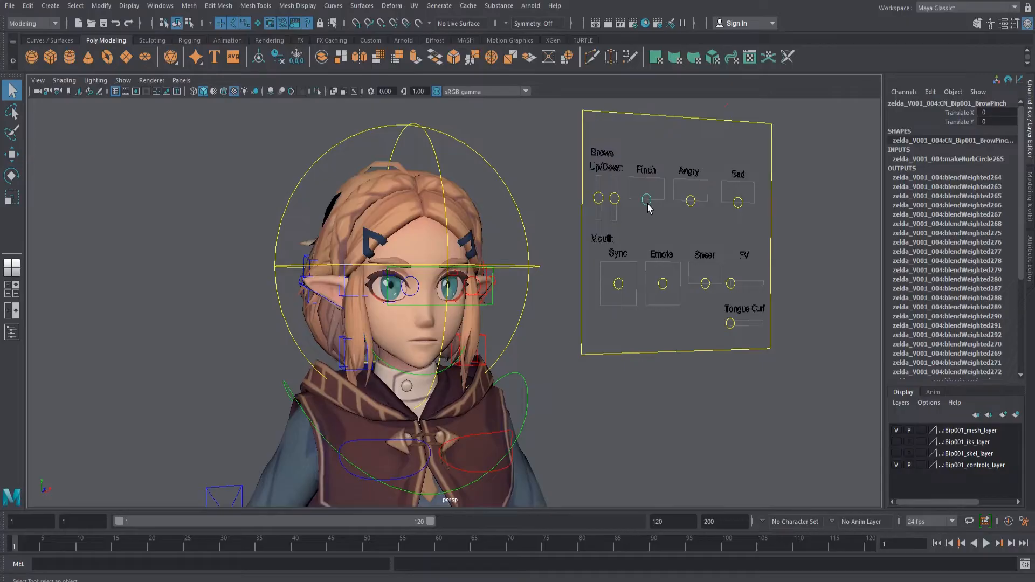
{"action": "key", "text": "w"}
{"action": "left_click_drag", "start_coordinate": [648, 200], "coordinate": [638, 182]}
{"action": "key", "text": "ctrl+z"}
{"action": "key", "text": "q"}
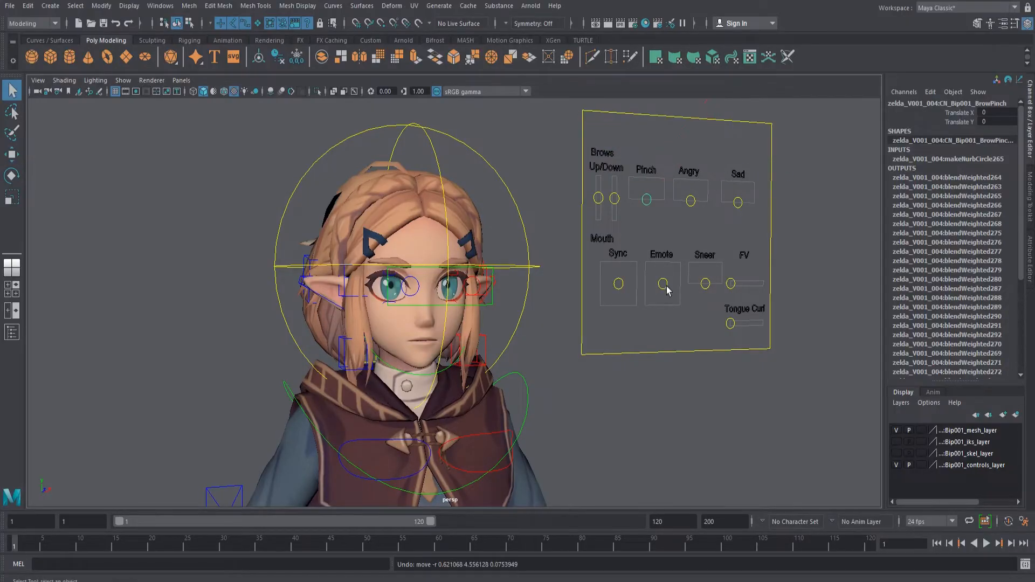
{"action": "left_click", "coordinate": [686, 209]}
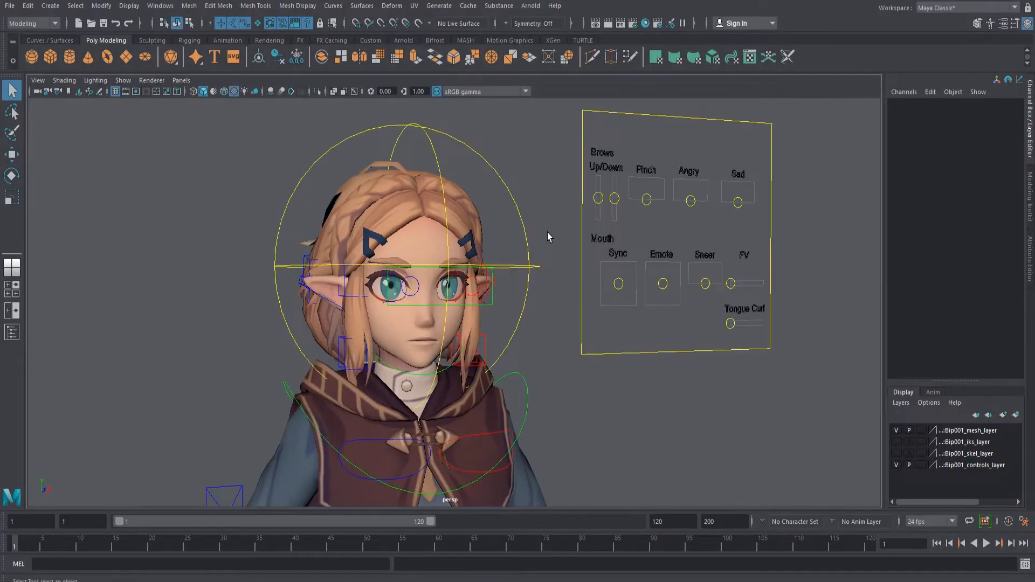
Set Eyelid Control Vis and Nose Control Vis to 1 on the settings control above the head.
{"action": "scroll", "coordinate": [445, 131], "scroll_direction": "down", "scroll_amount": 3}
{"action": "left_click", "coordinate": [446, 127]}
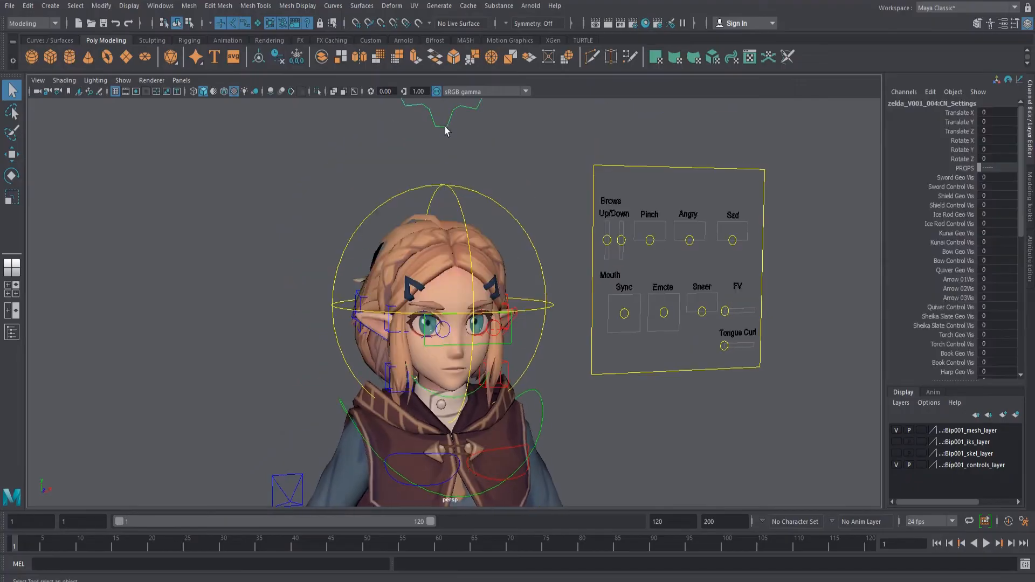
{"action": "scroll", "coordinate": [445, 130], "scroll_direction": "up", "scroll_amount": 3}
{"action": "scroll", "coordinate": [985, 295], "scroll_direction": "down", "scroll_amount": 8}
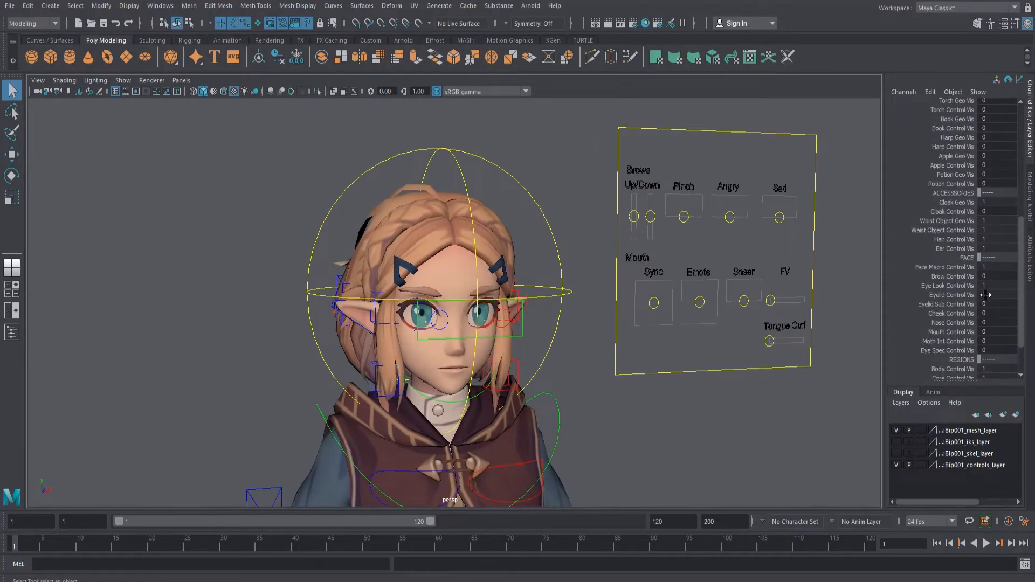
{"action": "scroll", "coordinate": [974, 314], "scroll_direction": "down", "scroll_amount": 2}
{"action": "left_click", "coordinate": [938, 297]}
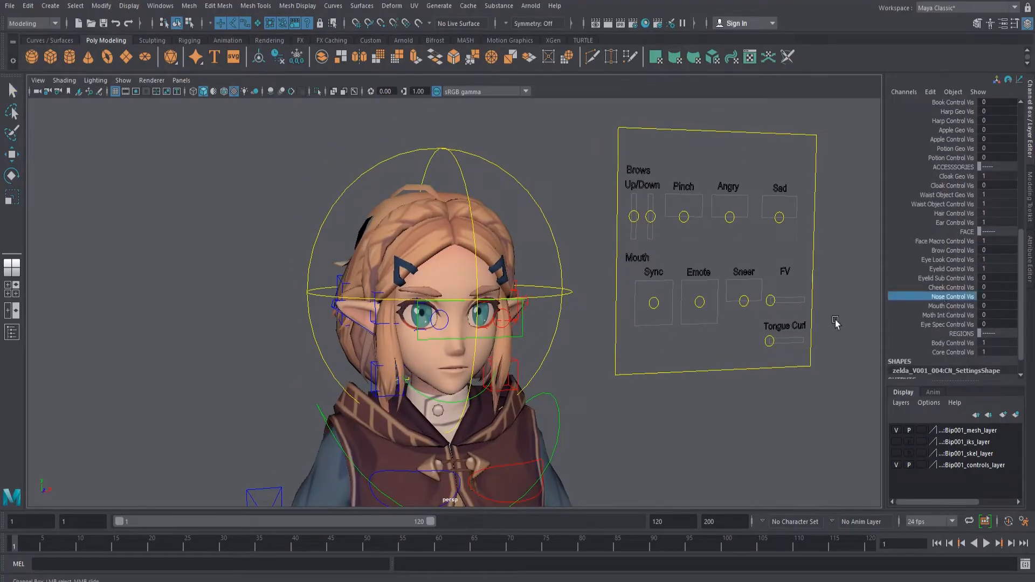
Set Mouth Control Vis, Moth Int Control Vis and Brow Control Vis to 1 for the face.
{"action": "left_click", "coordinate": [955, 305]}
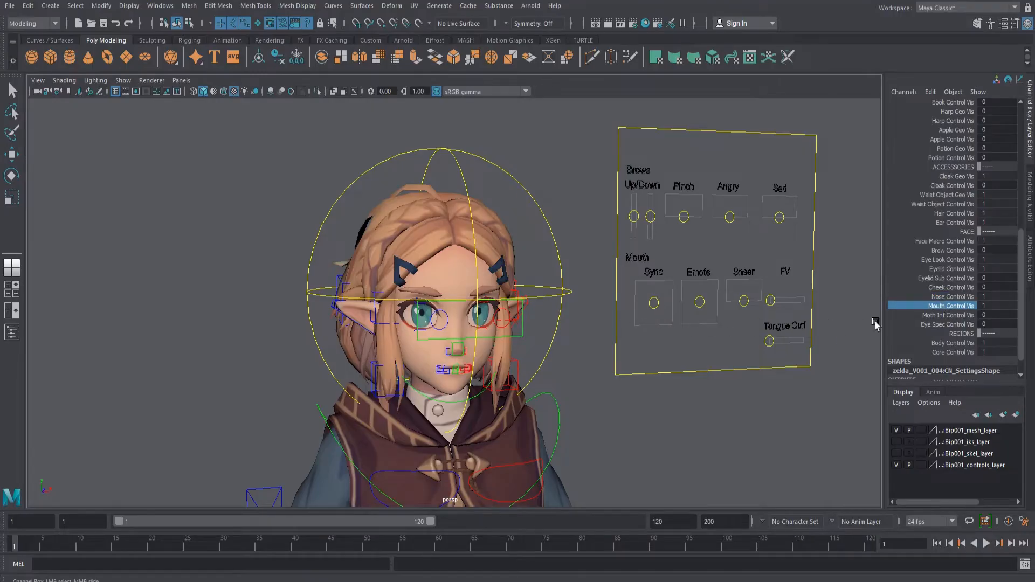
{"action": "key", "text": "ctrl+z"}
{"action": "left_click", "coordinate": [952, 250]}
{"action": "scroll", "coordinate": [671, 315], "scroll_direction": "up", "scroll_amount": 5}
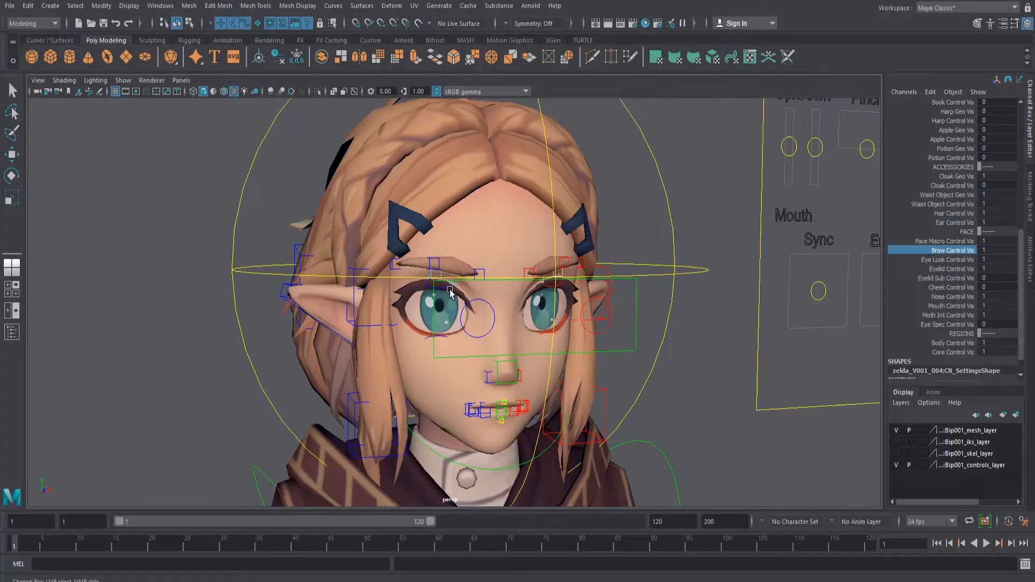
Try rotating the upper eyelid control to test the lid movement.
{"action": "left_click", "coordinate": [443, 291]}
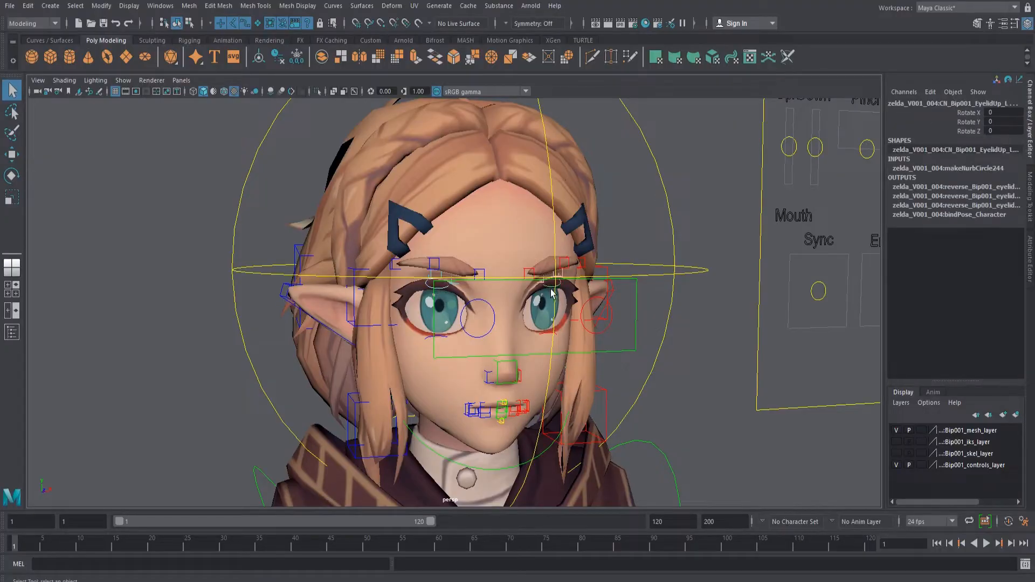
{"action": "key", "text": "e"}
{"action": "left_click_drag", "start_coordinate": [654, 303], "coordinate": [631, 347]}
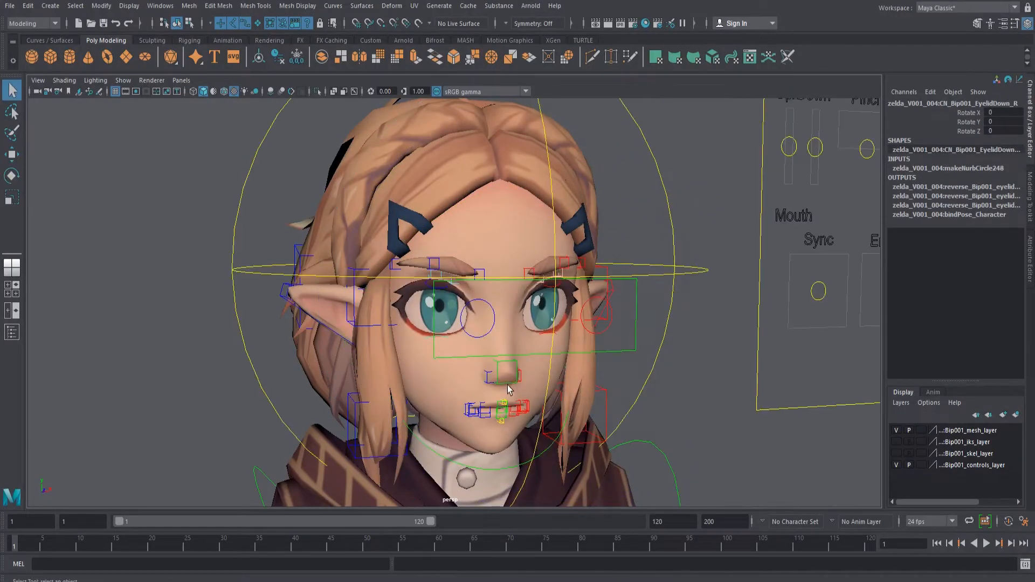
Try moving the control on the character's nose and undo the move.
{"action": "left_click", "coordinate": [509, 380]}
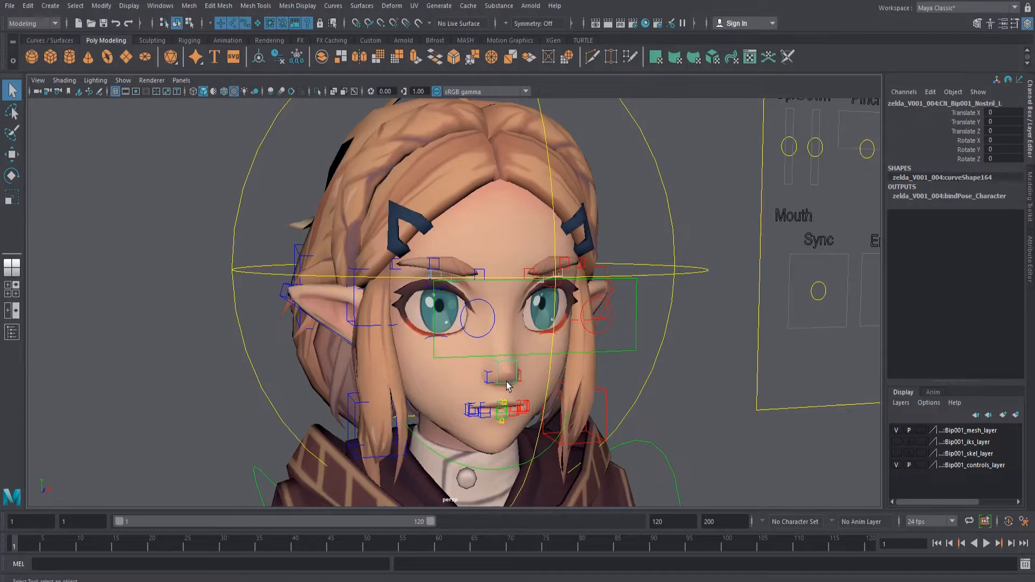
{"action": "left_click", "coordinate": [507, 381]}
{"action": "key", "text": "w"}
{"action": "left_click_drag", "start_coordinate": [503, 336], "coordinate": [503, 334]}
{"action": "key", "text": "ctrl+z"}
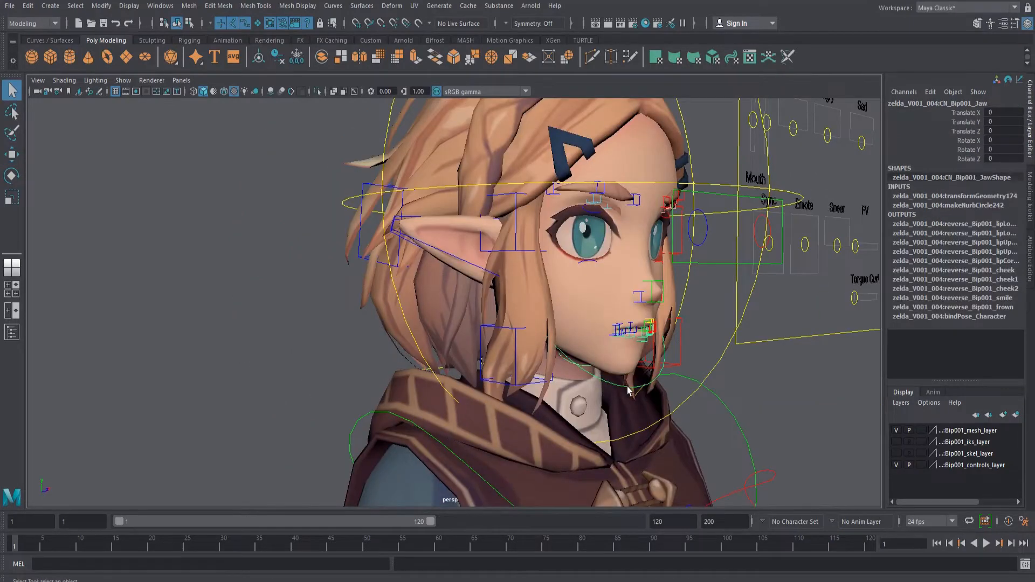
Open the mouth by rotating the jaw control about 17 degrees in X and shifting it forward about 0.43 in Z.
{"action": "key", "text": "e"}
{"action": "left_click_drag", "start_coordinate": [760, 330], "coordinate": [722, 405]}
{"action": "key", "text": "w"}
{"action": "left_click_drag", "start_coordinate": [759, 374], "coordinate": [763, 375]}
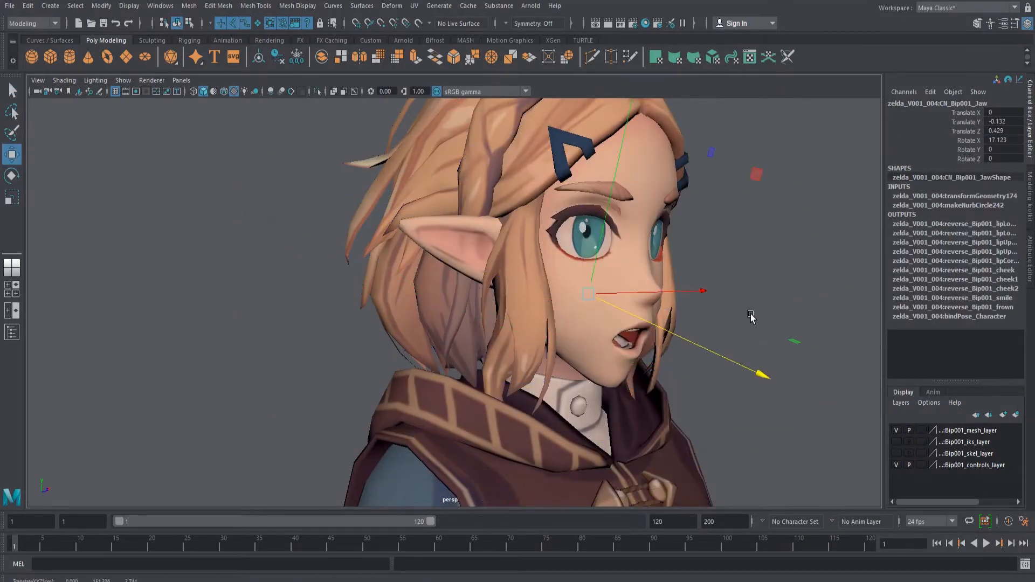
Try moving the outer brow control at the end of the character's right eyebrow, undoing the move.
{"action": "mouse_move", "coordinate": [751, 317]}
{"action": "left_mouse_down", "text": "alt"}
{"action": "mouse_move", "coordinate": [695, 307]}
{"action": "mouse_move", "coordinate": [745, 317]}
{"action": "left_mouse_up", "text": "alt"}
{"action": "left_click_drag", "start_coordinate": [617, 261], "coordinate": [571, 253], "text": "alt"}
{"action": "left_click", "coordinate": [562, 250]}
{"action": "key", "text": "q"}
{"action": "left_click", "coordinate": [573, 268]}
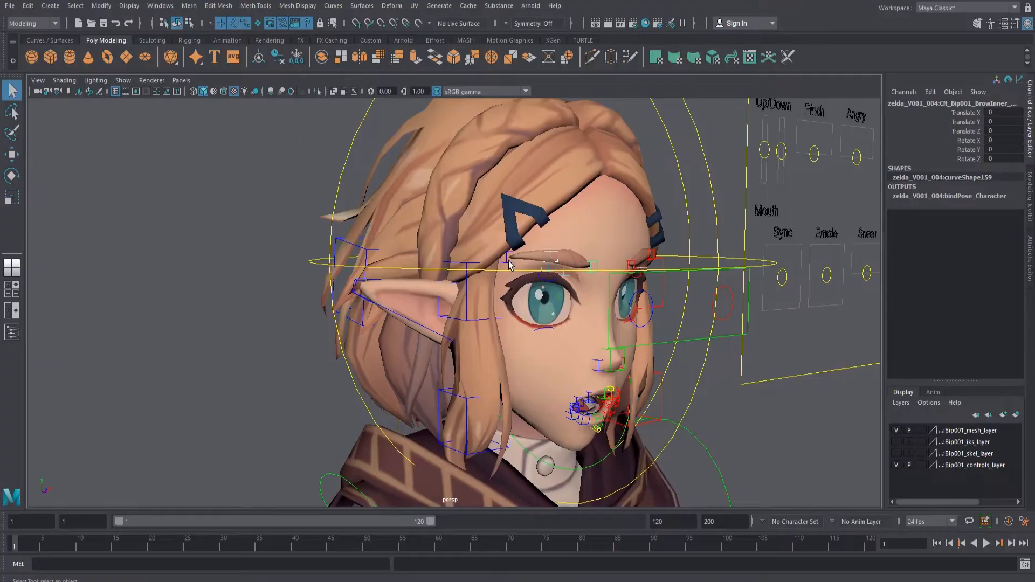
{"action": "left_click", "coordinate": [509, 261]}
{"action": "key", "text": "w"}
{"action": "key", "text": "alt+1"}
{"action": "left_click_drag", "start_coordinate": [510, 261], "coordinate": [403, 229]}
{"action": "key", "text": "ctrl+z"}
Reselect the outer brow control, try another brow pose from different angles and undo the changes.
{"action": "left_click", "coordinate": [512, 253]}
{"action": "left_click", "coordinate": [508, 259]}
{"action": "middle_click_drag", "start_coordinate": [402, 229], "coordinate": [414, 320], "text": "alt"}
{"action": "scroll", "coordinate": [412, 281], "scroll_direction": "up", "scroll_amount": 4}
{"action": "left_click_drag", "start_coordinate": [374, 206], "coordinate": [367, 195]}
{"action": "left_click_drag", "start_coordinate": [430, 270], "coordinate": [522, 289], "text": "alt"}
{"action": "key", "text": "q"}
{"action": "left_click_drag", "start_coordinate": [684, 285], "coordinate": [598, 299], "text": "alt"}
{"action": "key", "text": "ctrl+z"}
{"action": "key", "text": "ctrl+z"}
{"action": "key", "text": "ctrl+z"}
Try raising the crease control between the left eye and its eyebrow, undoing the move.
{"action": "right_click_drag", "start_coordinate": [607, 305], "coordinate": [548, 318], "text": "alt"}
{"action": "scroll", "coordinate": [548, 318], "scroll_direction": "up", "scroll_amount": 8}
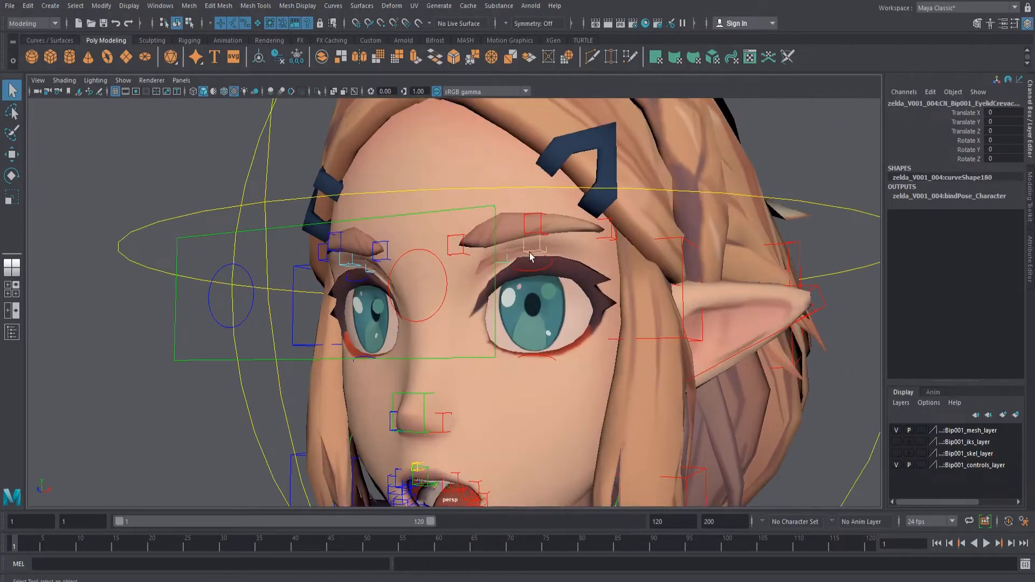
{"action": "key", "text": "alt+1"}
{"action": "key", "text": "w"}
{"action": "left_click_drag", "start_coordinate": [532, 243], "coordinate": [531, 218]}
{"action": "key", "text": "ctrl+z"}
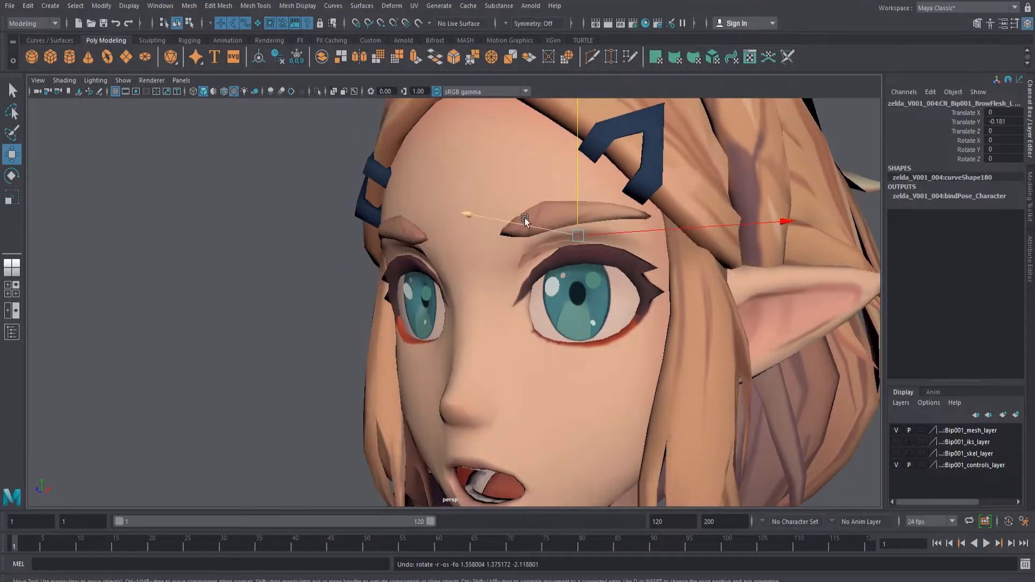
Reset the left BrowFlesh control's translate, Rotate X and Rotate Y values to 0 and key the control.
{"action": "key", "text": "q"}
{"action": "left_click_drag", "start_coordinate": [577, 225], "coordinate": [600, 246], "text": "alt"}
{"action": "key", "text": "w"}
{"action": "left_click_drag", "start_coordinate": [990, 112], "coordinate": [992, 143]}
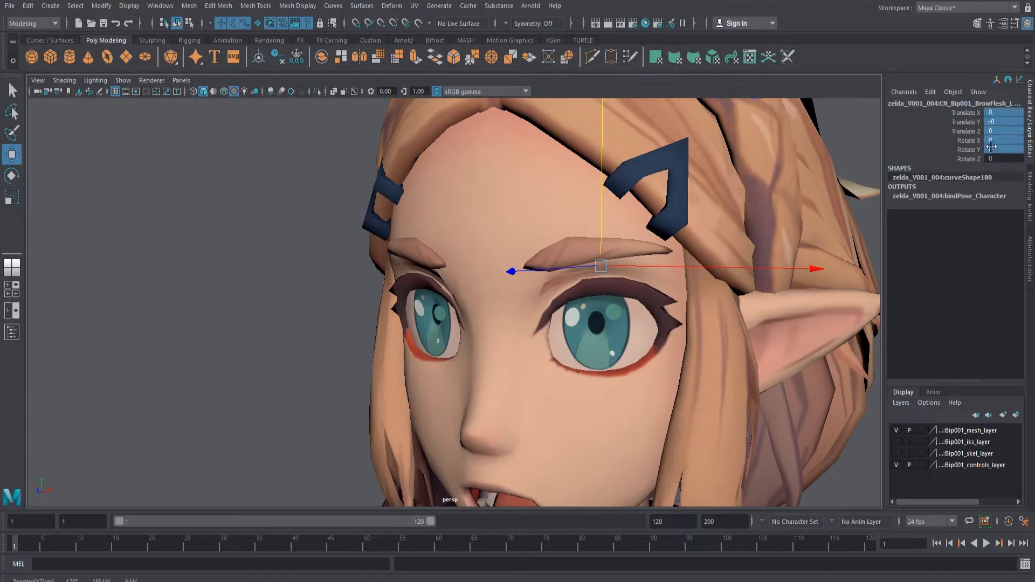
{"action": "type", "text": "0"}
{"action": "key", "text": "Return"}
{"action": "key", "text": "s"}
{"action": "key", "text": "q"}
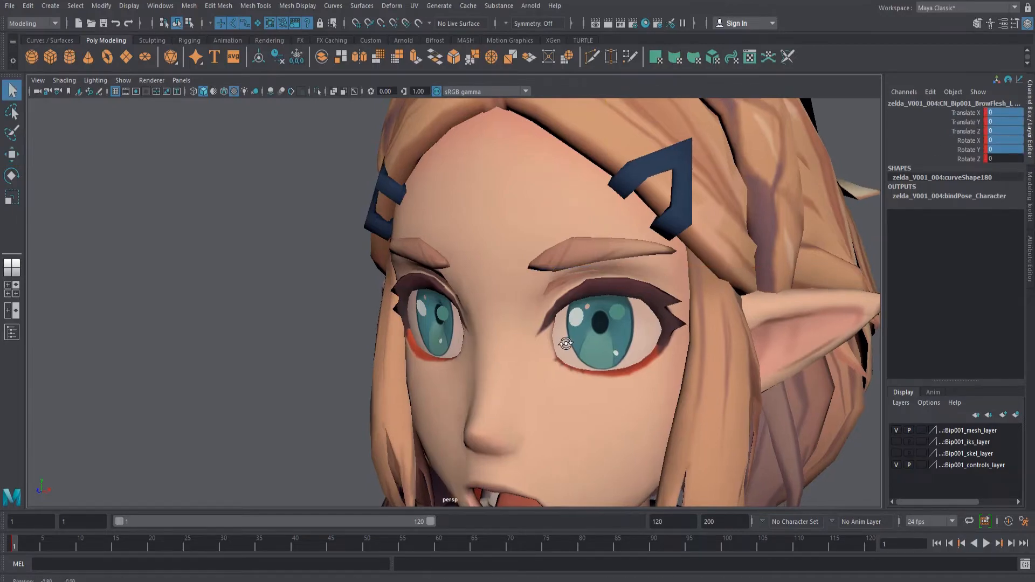
Try moving the eyes look control in front of the face while Auto Lids is off.
{"action": "left_click_drag", "start_coordinate": [561, 342], "coordinate": [589, 335], "text": "alt"}
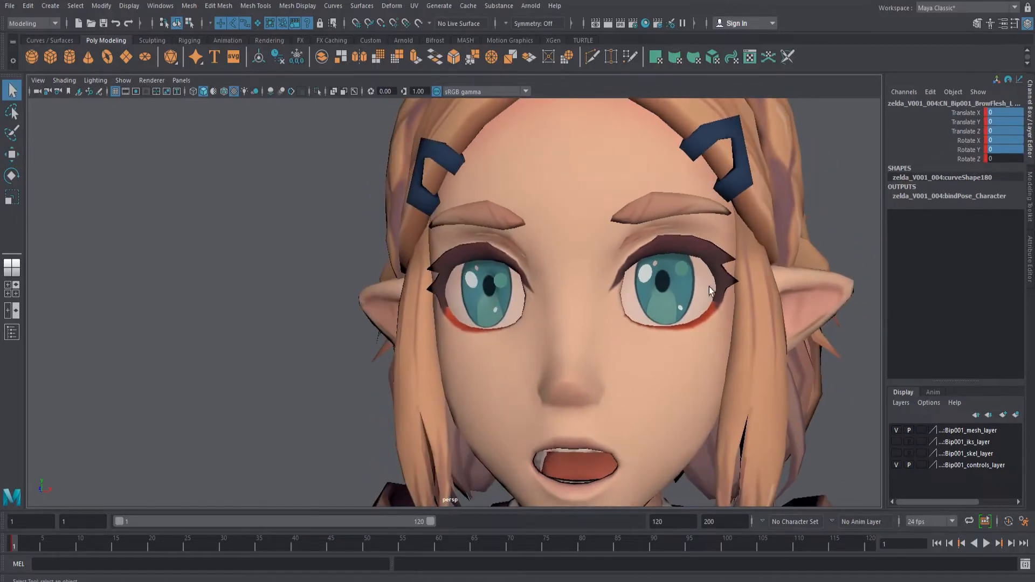
{"action": "left_click_drag", "start_coordinate": [600, 326], "coordinate": [659, 350], "text": "alt"}
{"action": "middle_click_drag", "start_coordinate": [660, 350], "coordinate": [669, 310], "text": "alt"}
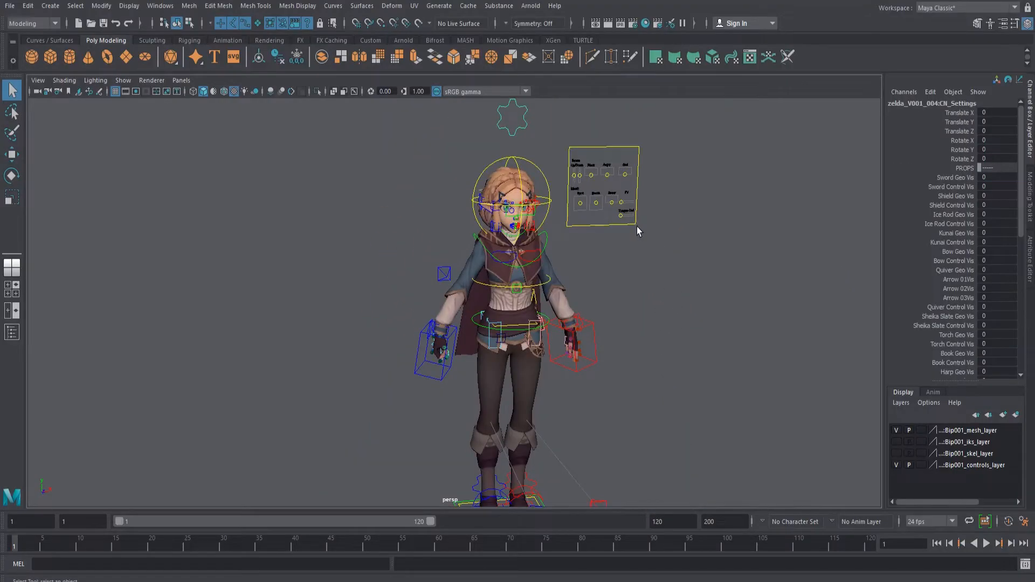
{"action": "middle_click_drag", "start_coordinate": [626, 142], "coordinate": [625, 166], "text": "alt"}
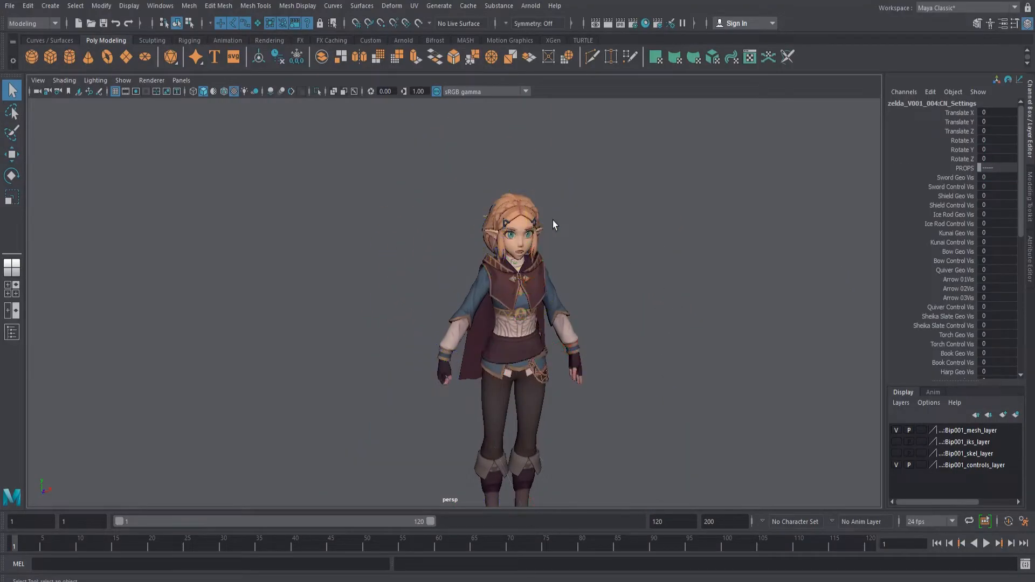
{"action": "left_click_drag", "start_coordinate": [552, 220], "coordinate": [584, 275], "text": "alt"}
{"action": "middle_click_drag", "start_coordinate": [585, 275], "coordinate": [589, 264], "text": "alt"}
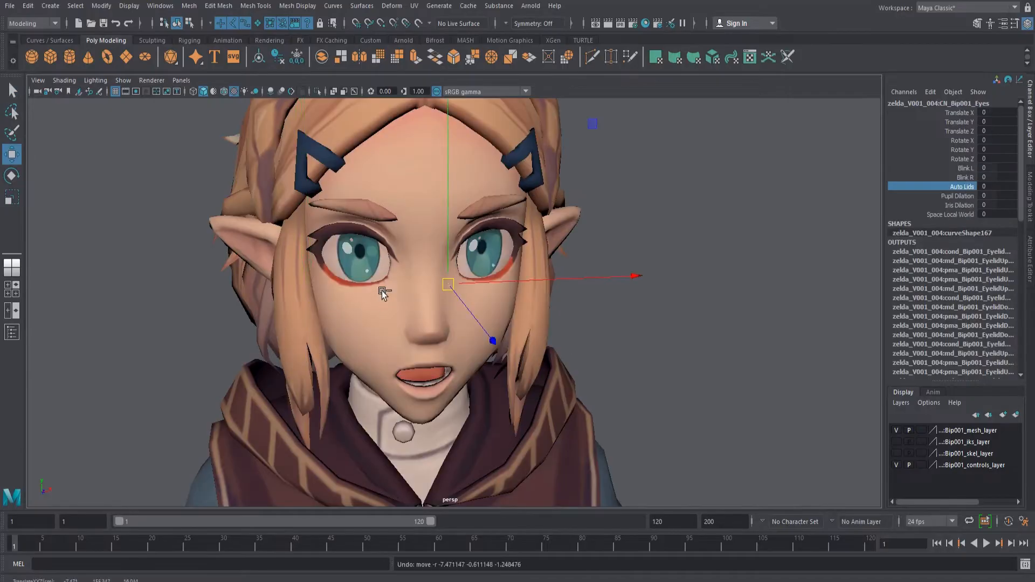
{"action": "left_click_drag", "start_coordinate": [450, 282], "coordinate": [429, 290]}
Set Auto Lids to 1 on the eyes control and move the control to test how the lids follow.
{"action": "left_click", "coordinate": [962, 187]}
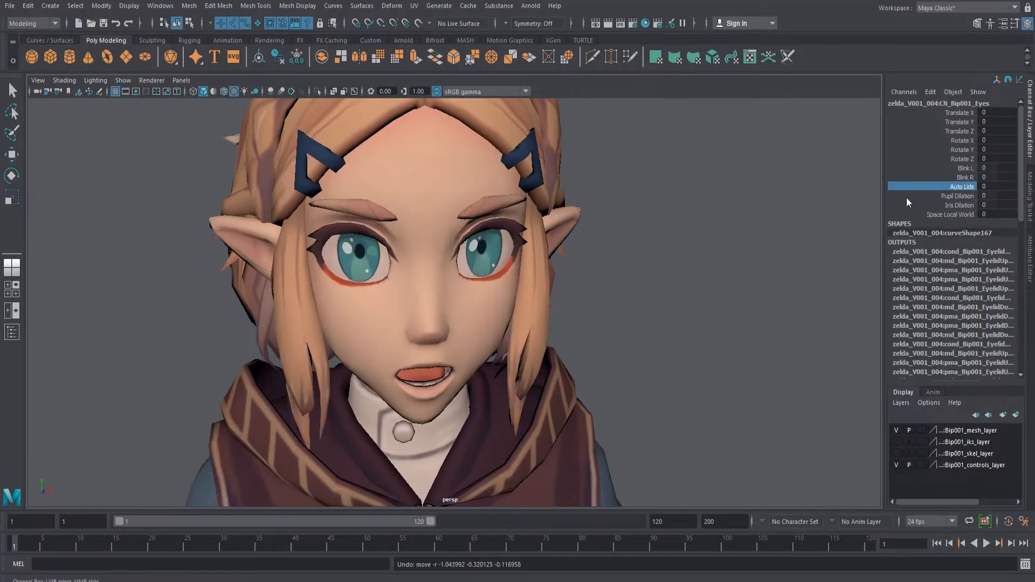
{"action": "middle_click_drag", "start_coordinate": [673, 233], "coordinate": [920, 228]}
{"action": "key", "text": "w"}
{"action": "left_click_drag", "start_coordinate": [450, 281], "coordinate": [384, 329]}
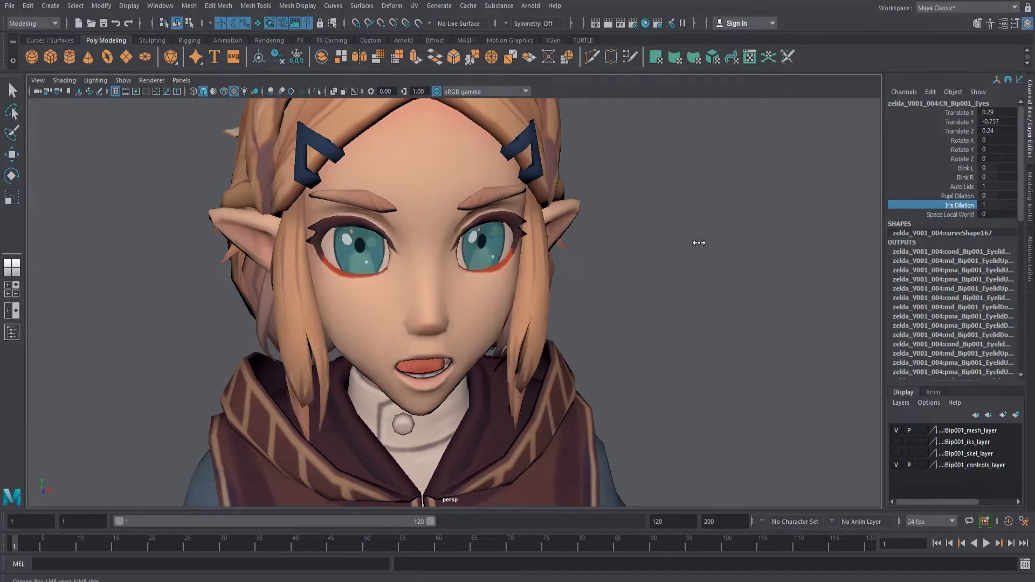
Set Pupil Dilation to 1 on the eyes control, keeping the control selected.
{"action": "left_click", "coordinate": [959, 197]}
{"action": "middle_click_drag", "start_coordinate": [640, 219], "coordinate": [697, 200]}
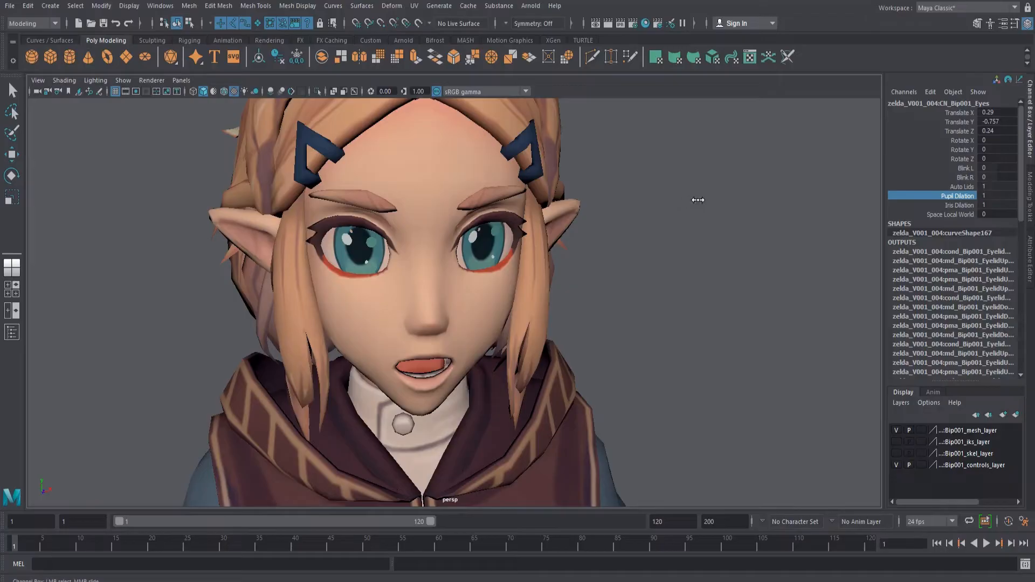
{"action": "left_click", "coordinate": [843, 221]}
{"action": "key", "text": "ctrl+z"}
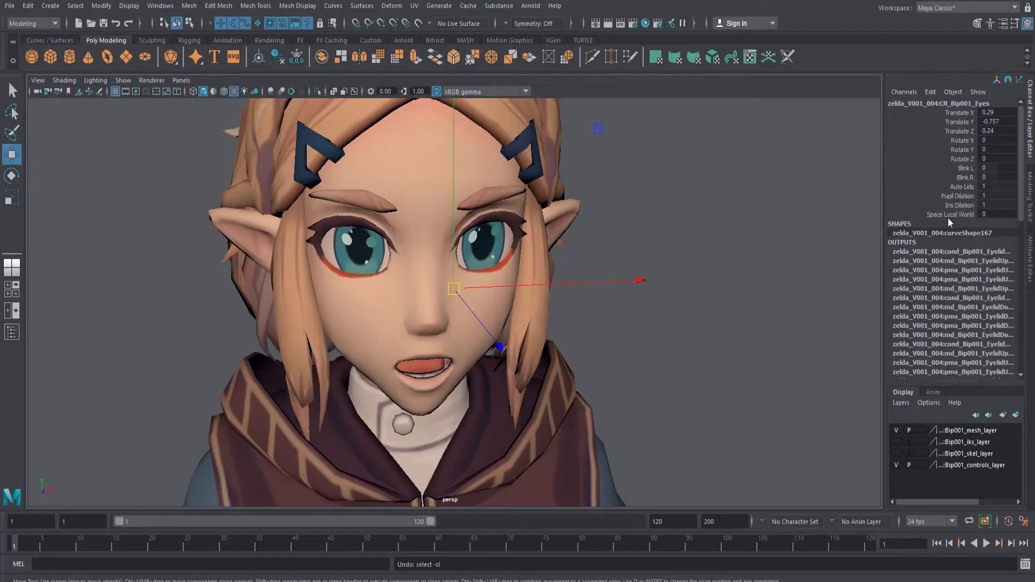
Try rotating the head control with the eyes' Space Local World left at 0, undoing the rotation.
{"action": "left_click", "coordinate": [948, 215]}
{"action": "scroll", "coordinate": [661, 244], "scroll_direction": "down", "scroll_amount": 2}
{"action": "key", "text": "alt+1"}
{"action": "scroll", "coordinate": [659, 302], "scroll_direction": "down", "scroll_amount": 2}
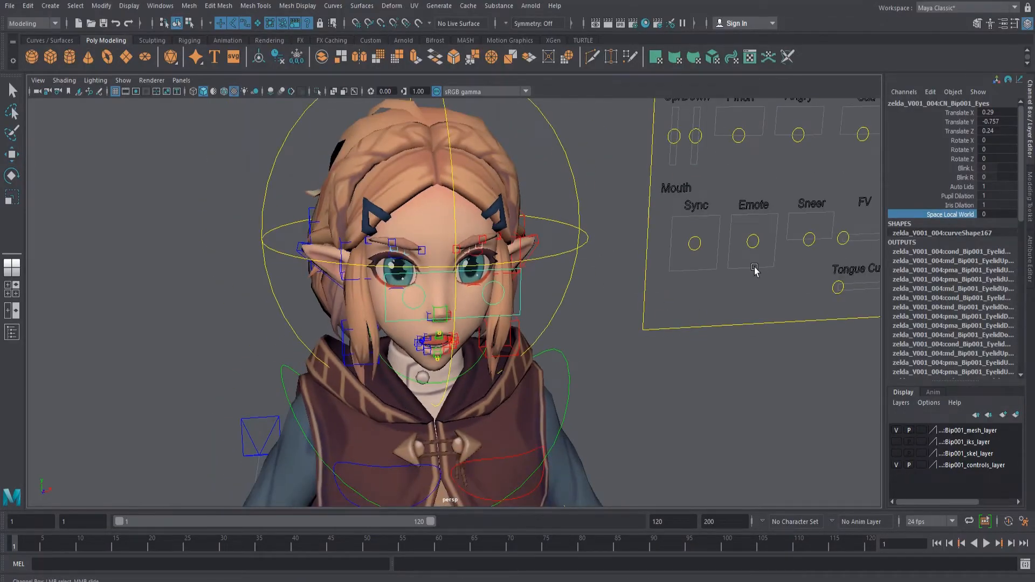
{"action": "left_click_drag", "start_coordinate": [469, 372], "coordinate": [510, 345], "text": "alt"}
{"action": "key", "text": "q"}
{"action": "left_click", "coordinate": [519, 335]}
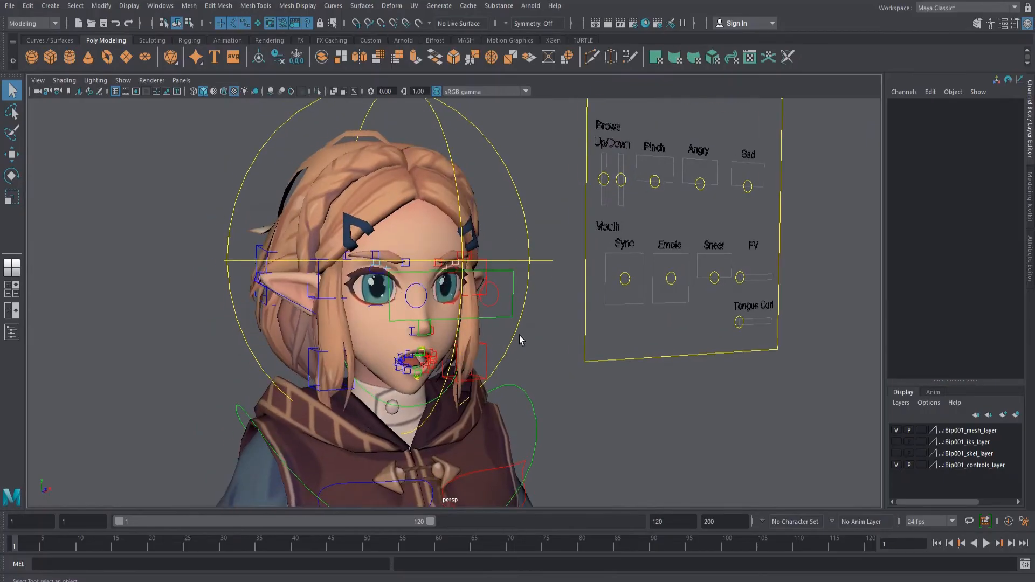
{"action": "left_click", "coordinate": [520, 319]}
{"action": "key", "text": "e"}
{"action": "key", "text": "alt+1"}
{"action": "left_click_drag", "start_coordinate": [485, 384], "coordinate": [477, 232]}
{"action": "key", "text": "ctrl+z"}
Repeat the head rotation test while watching the eye direction, and undo it.
{"action": "key", "text": "alt+1"}
{"action": "key", "text": "q"}
{"action": "key", "text": "alt+1"}
{"action": "key", "text": "e"}
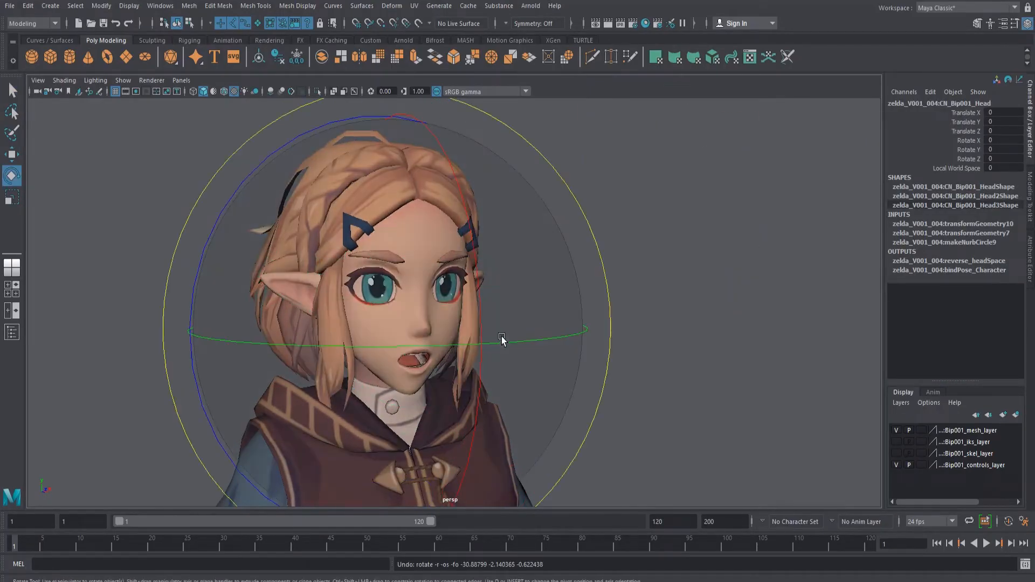
{"action": "left_click_drag", "start_coordinate": [480, 403], "coordinate": [478, 328]}
{"action": "key", "text": "ctrl+z"}
{"action": "key", "text": "alt+1"}
{"action": "key", "text": "q"}
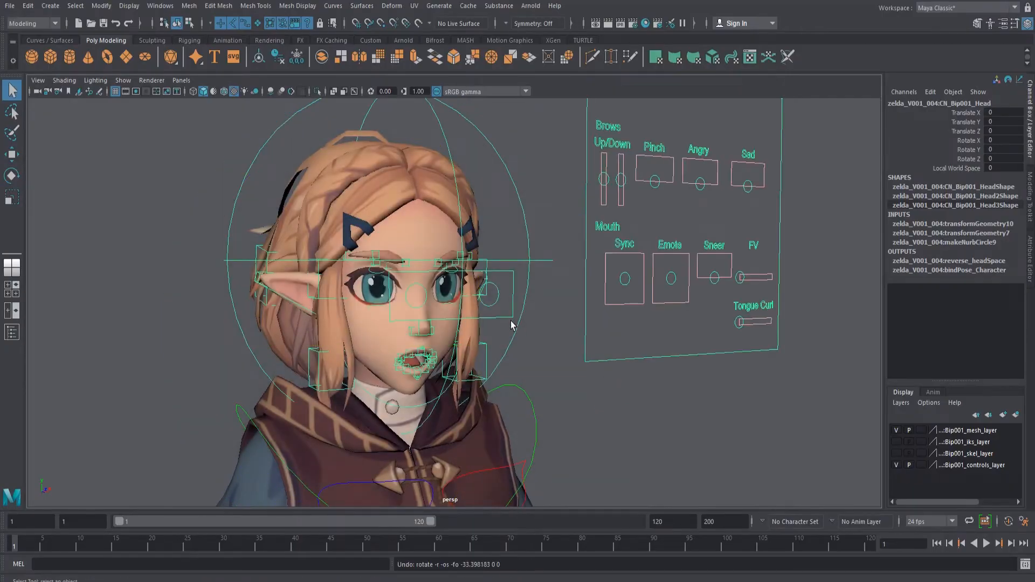
Set Space Local World to 1 on the eyes look control.
{"action": "left_click", "coordinate": [511, 323]}
{"action": "left_click", "coordinate": [512, 319]}
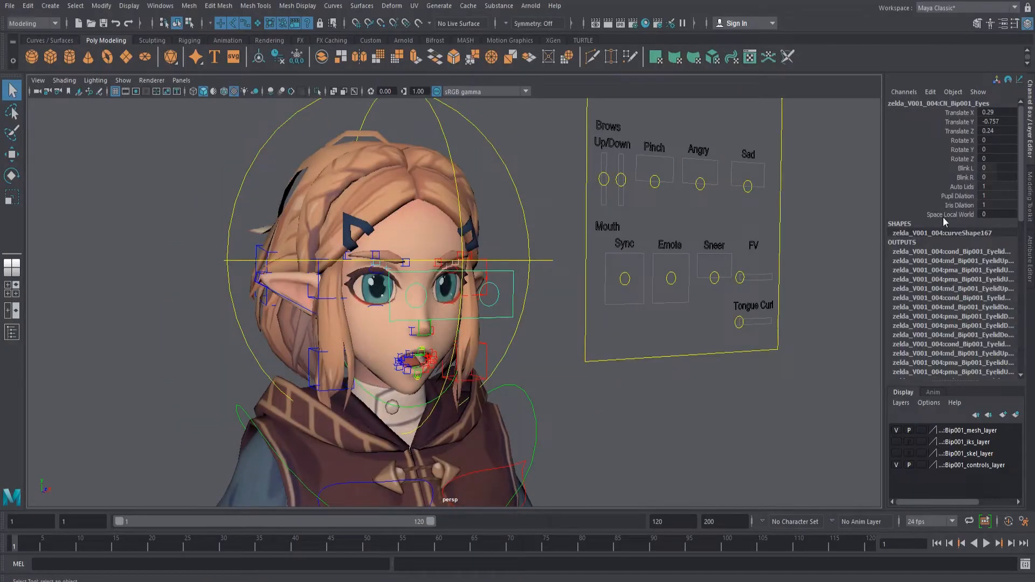
{"action": "key", "text": "alt+1"}
{"action": "key", "text": "alt+1"}
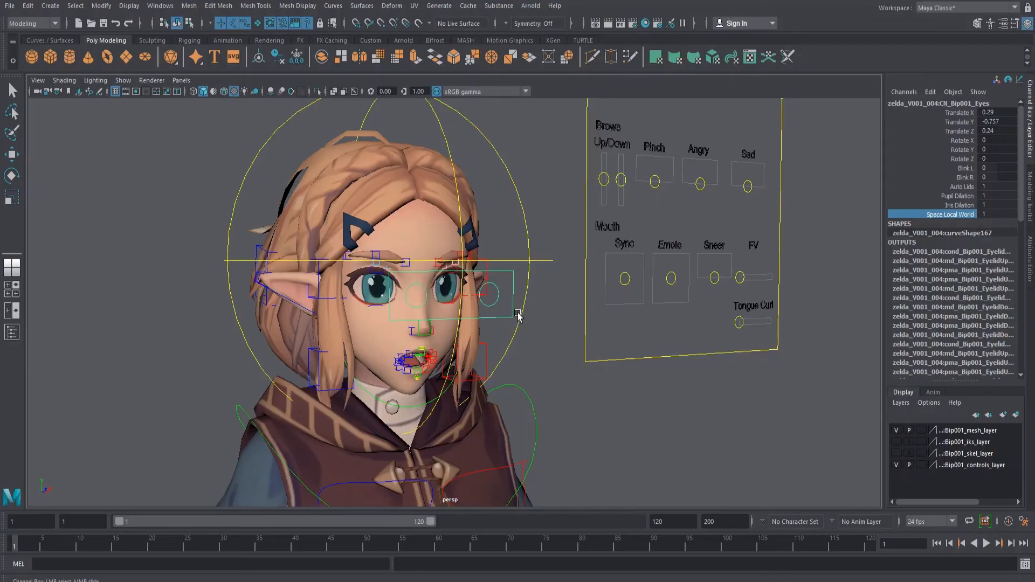
Try rotating the head control with the eyes' Space Local World at 1.
{"action": "left_click", "coordinate": [513, 323]}
{"action": "key", "text": "alt+1"}
{"action": "key", "text": "e"}
{"action": "left_click_drag", "start_coordinate": [490, 348], "coordinate": [510, 320]}
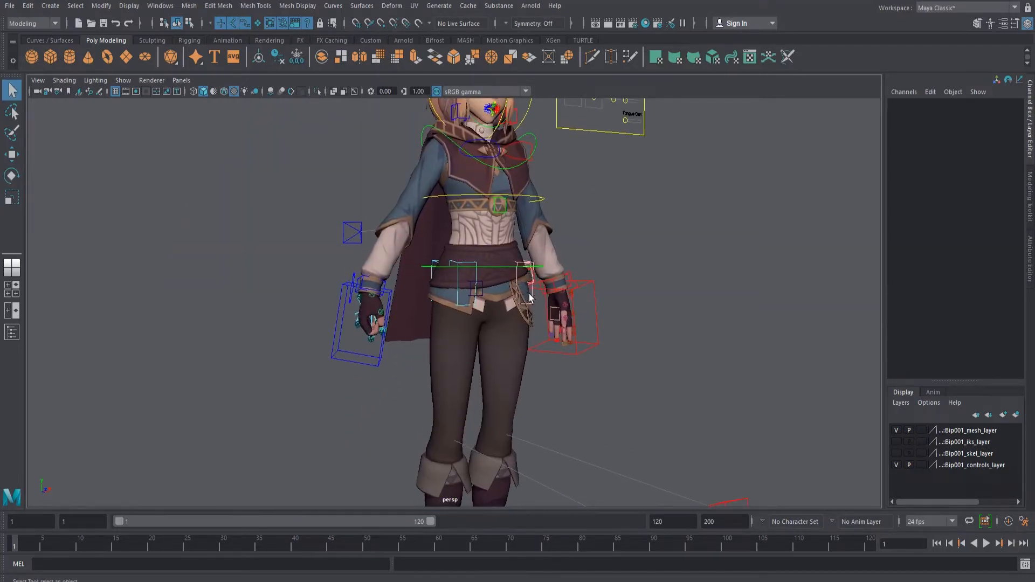
Try moving the pelvis control on the waist, undoing each move.
{"action": "mouse_move", "coordinate": [529, 298]}
{"action": "left_mouse_down", "text": "alt"}
{"action": "mouse_move", "coordinate": [556, 292]}
{"action": "mouse_move", "coordinate": [545, 302]}
{"action": "left_mouse_up", "text": "alt"}
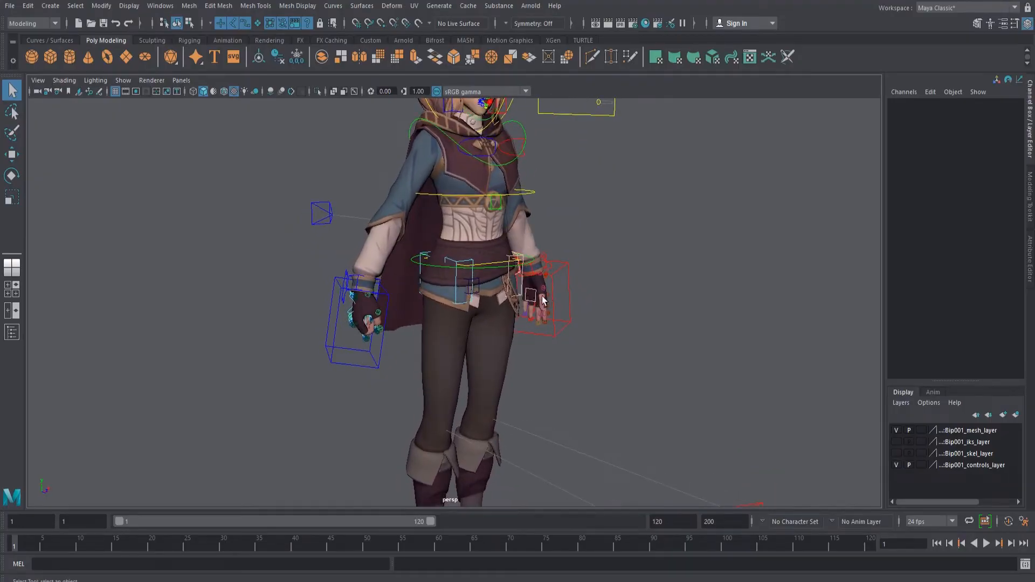
{"action": "scroll", "coordinate": [451, 254], "scroll_direction": "up", "scroll_amount": 5}
{"action": "left_click_drag", "start_coordinate": [387, 286], "coordinate": [480, 298], "text": "alt"}
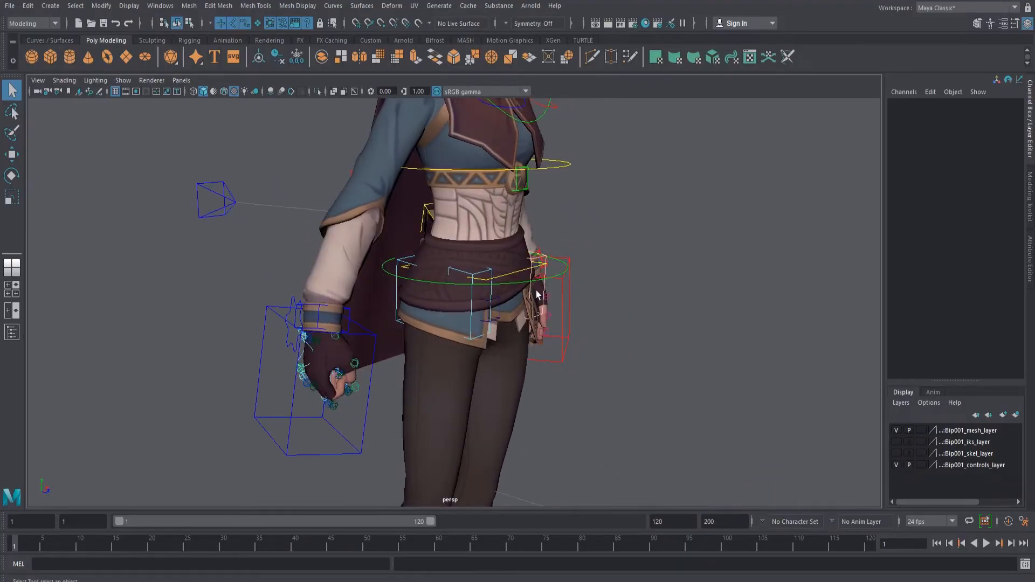
{"action": "left_click", "coordinate": [424, 284]}
{"action": "left_click_drag", "start_coordinate": [424, 287], "coordinate": [513, 233], "text": "alt"}
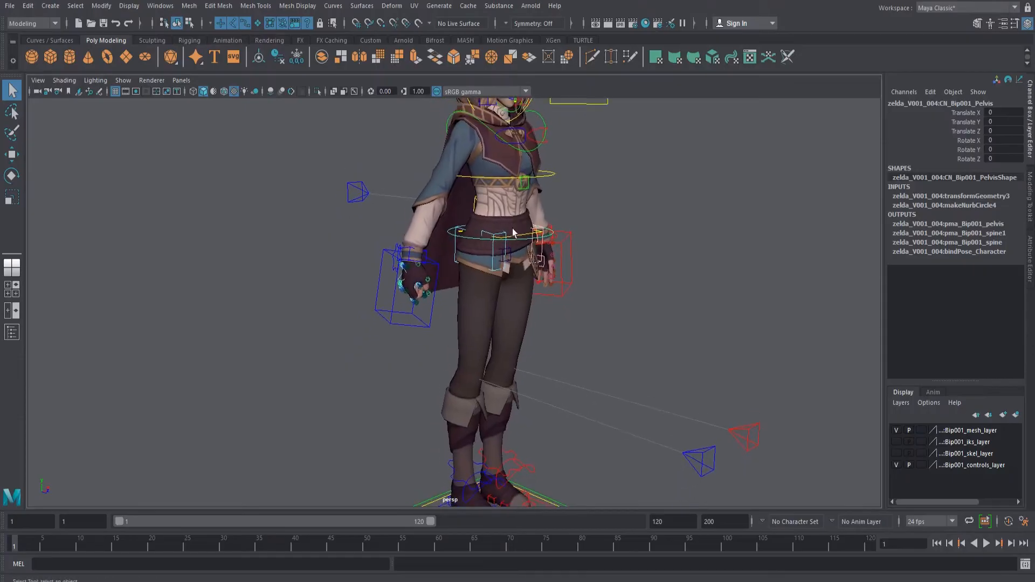
{"action": "middle_click_drag", "start_coordinate": [507, 214], "coordinate": [484, 250], "text": "alt"}
{"action": "left_click_drag", "start_coordinate": [481, 237], "coordinate": [480, 249]}
{"action": "key", "text": "ctrl+z"}
{"action": "left_click_drag", "start_coordinate": [563, 289], "coordinate": [537, 286]}
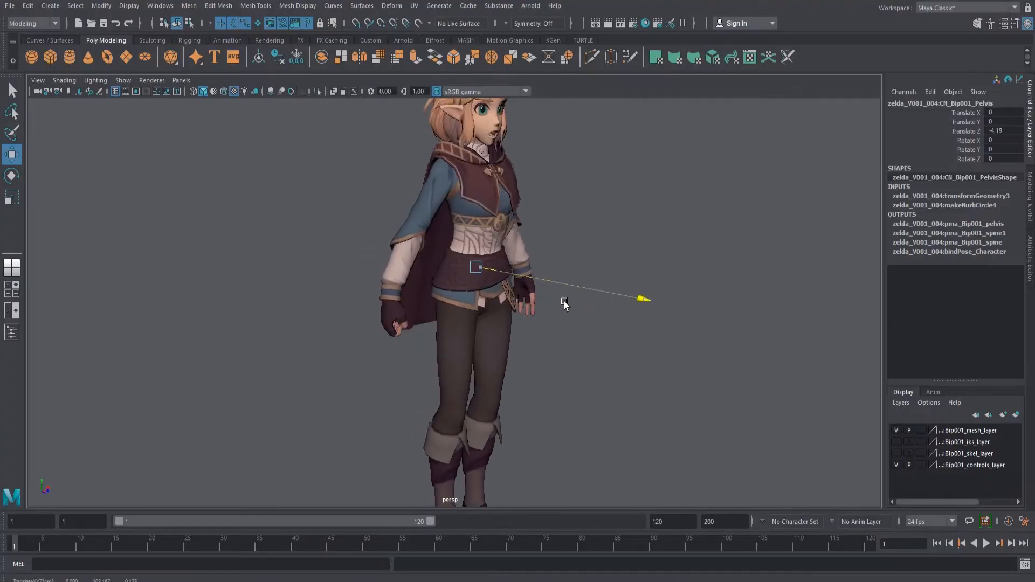
{"action": "key", "text": "ctrl+z"}
Test the pelvis control's rotation around the hips, leaving its rotation values at 0.
{"action": "key", "text": "e"}
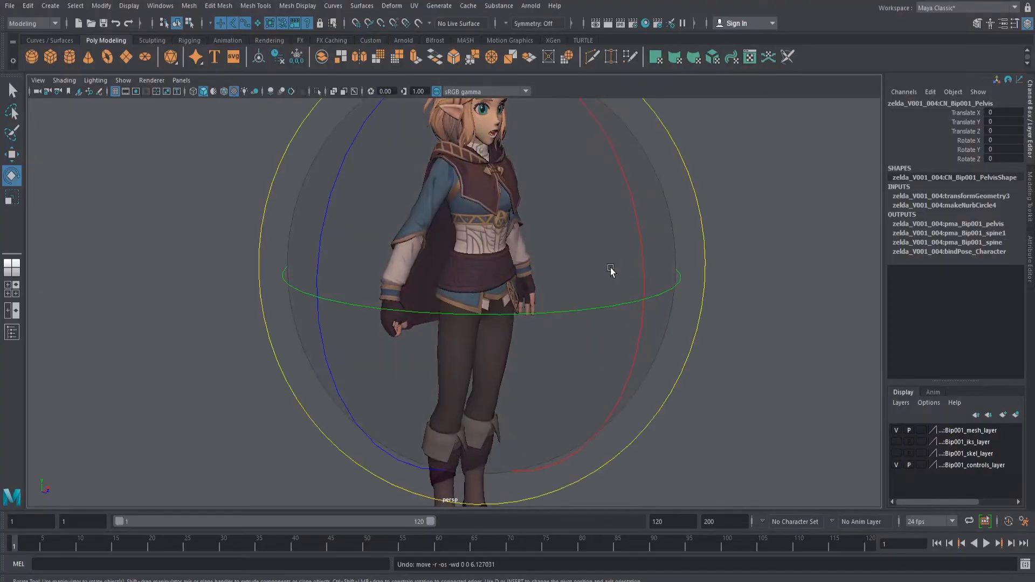
{"action": "scroll", "coordinate": [499, 243], "scroll_direction": "up", "scroll_amount": 4}
{"action": "scroll", "coordinate": [499, 243], "scroll_direction": "down", "scroll_amount": 2}
{"action": "key", "text": "q"}
{"action": "left_click_drag", "start_coordinate": [414, 269], "coordinate": [499, 263], "text": "alt"}
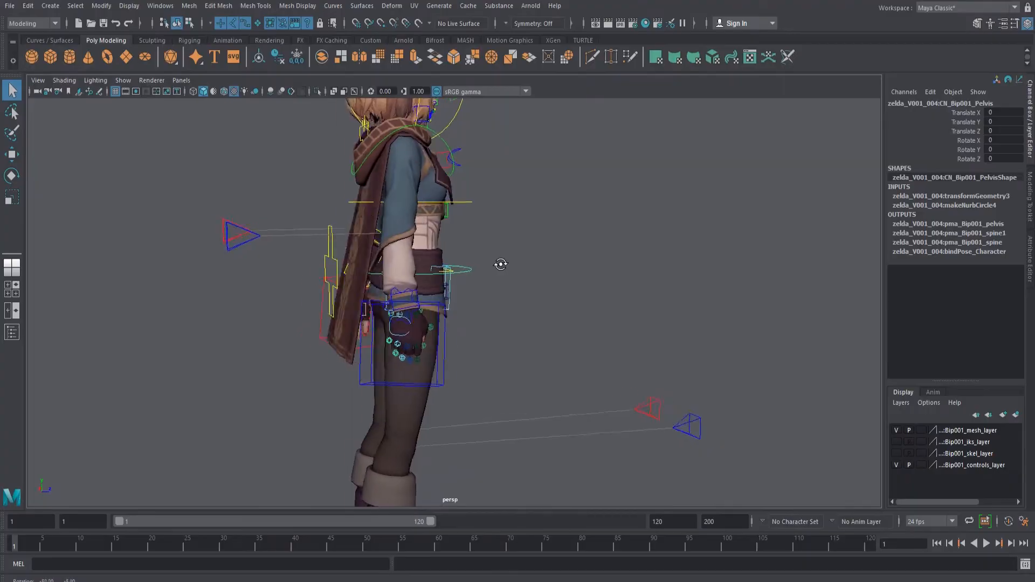
Try rotating the COG control behind the character's waist, and undo the rotation.
{"action": "left_click", "coordinate": [311, 257]}
{"action": "left_click_drag", "start_coordinate": [311, 261], "coordinate": [445, 274], "text": "alt"}
{"action": "key", "text": "e"}
{"action": "key", "text": "w"}
{"action": "key", "text": "e"}
{"action": "left_click_drag", "start_coordinate": [642, 249], "coordinate": [586, 185]}
{"action": "key", "text": "ctrl+z"}
Try moving the COG control and undo the move, toggling the display of the rig controls.
{"action": "left_click_drag", "start_coordinate": [548, 236], "coordinate": [472, 242], "text": "alt"}
{"action": "key", "text": "w"}
{"action": "key", "text": "ctrl+z"}
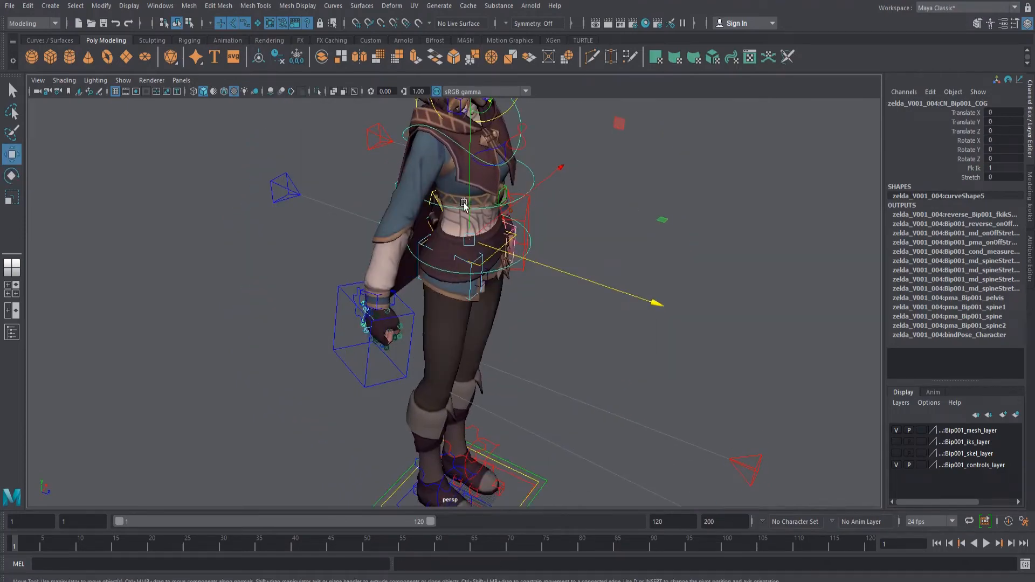
{"action": "mouse_move", "coordinate": [464, 205]}
{"action": "left_mouse_down"}
{"action": "mouse_move", "coordinate": [465, 217]}
{"action": "mouse_move", "coordinate": [465, 200]}
{"action": "left_mouse_up"}
{"action": "key", "text": "alt+1"}
Try moving the core control to shift the body, and undo the move.
{"action": "left_click", "coordinate": [483, 263]}
{"action": "left_click_drag", "start_coordinate": [486, 268], "coordinate": [440, 264], "text": "alt"}
{"action": "key", "text": "w"}
{"action": "scroll", "coordinate": [440, 263], "scroll_direction": "down", "scroll_amount": 4}
{"action": "middle_click_drag", "start_coordinate": [439, 262], "coordinate": [435, 241], "text": "alt"}
{"action": "left_click_drag", "start_coordinate": [435, 241], "coordinate": [434, 261], "text": "alt"}
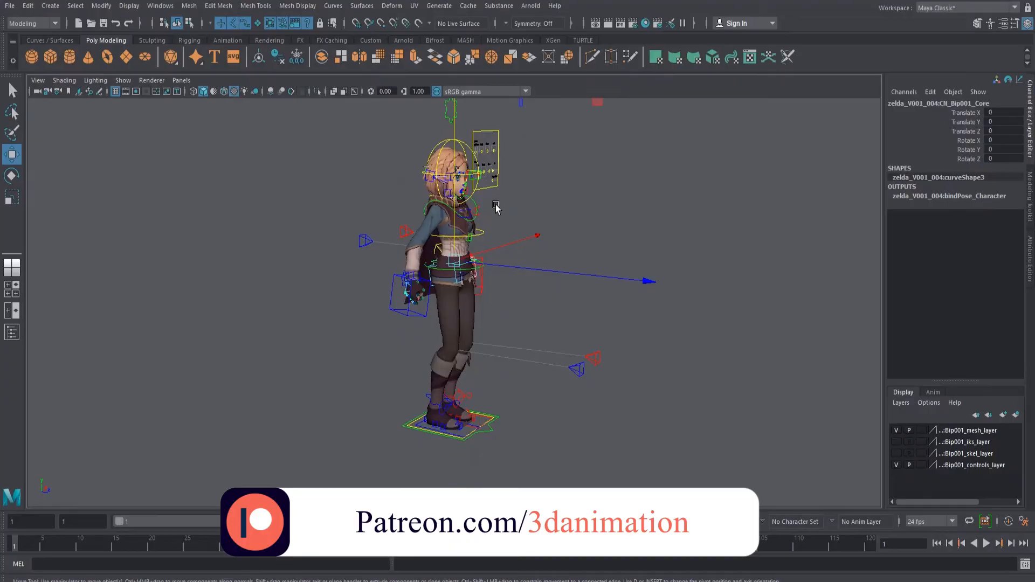
{"action": "middle_click_drag", "start_coordinate": [496, 209], "coordinate": [502, 240], "text": "alt"}
{"action": "right_click_drag", "start_coordinate": [502, 239], "coordinate": [524, 255], "text": "alt"}
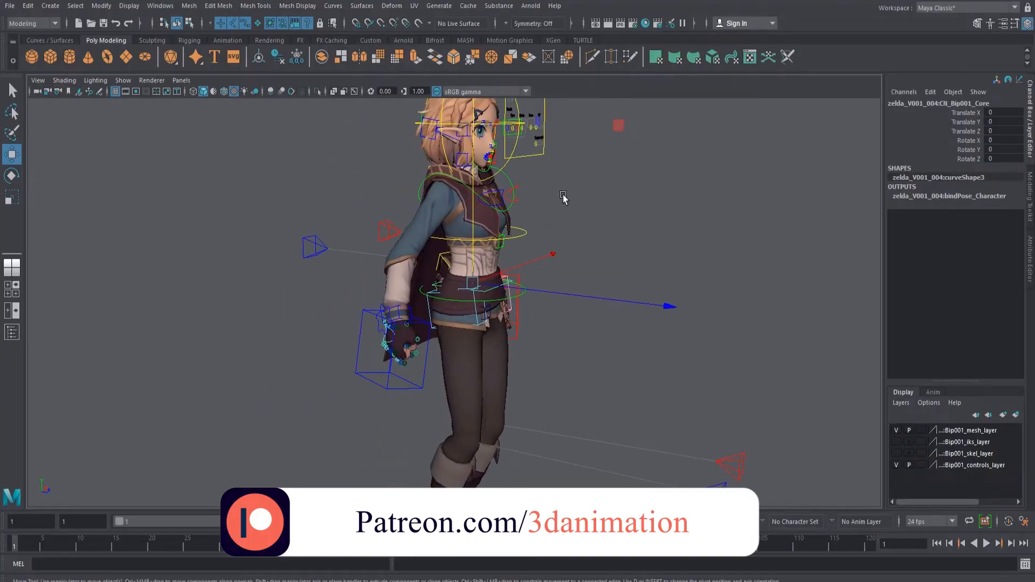
{"action": "scroll", "coordinate": [546, 186], "scroll_direction": "down", "scroll_amount": 4}
{"action": "middle_click_drag", "start_coordinate": [559, 209], "coordinate": [548, 233], "text": "alt"}
{"action": "left_click_drag", "start_coordinate": [532, 267], "coordinate": [446, 212], "text": "alt"}
{"action": "key", "text": "ctrl+z"}
Repeat the core control move and key its transform channels, undoing the changes.
{"action": "left_click_drag", "start_coordinate": [490, 310], "coordinate": [542, 312]}
{"action": "key", "text": "ctrl+z"}
{"action": "scroll", "coordinate": [480, 315], "scroll_direction": "up", "scroll_amount": 3}
{"action": "middle_click_drag", "start_coordinate": [480, 315], "coordinate": [494, 264], "text": "alt"}
{"action": "scroll", "coordinate": [495, 264], "scroll_direction": "down", "scroll_amount": 2}
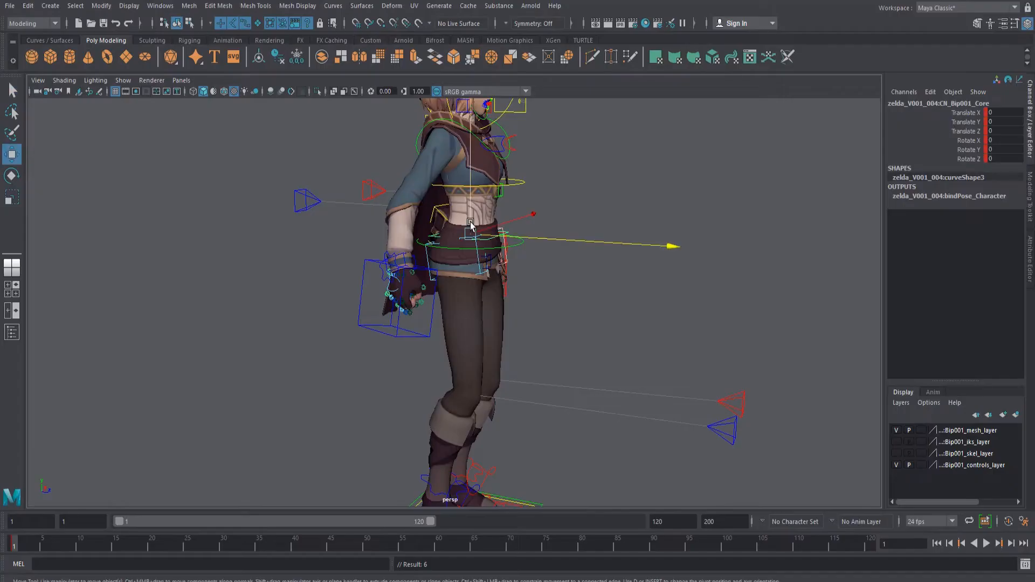
{"action": "key", "text": "ctrl+z"}
{"action": "left_click_drag", "start_coordinate": [472, 178], "coordinate": [483, 94]}
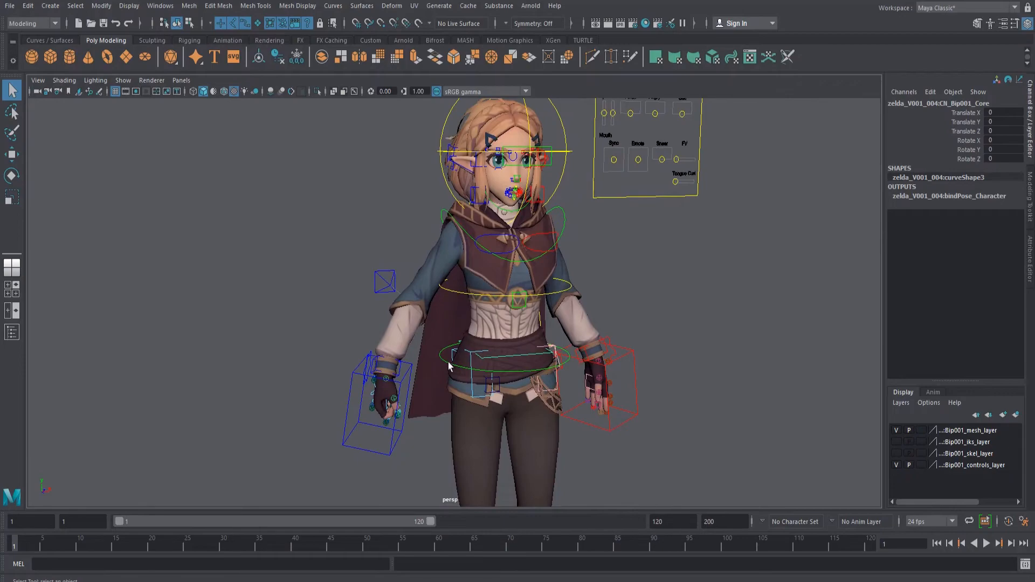
Switch the spine from IK to FK with the COG control's Fk Ik attribute.
{"action": "left_click_drag", "start_coordinate": [449, 367], "coordinate": [458, 368], "text": "alt"}
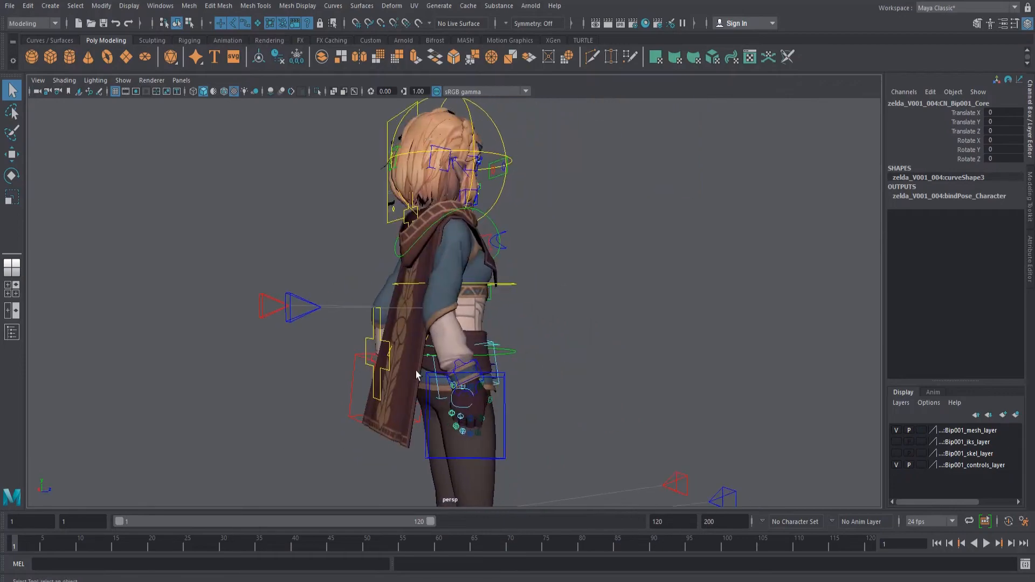
{"action": "left_click", "coordinate": [347, 343]}
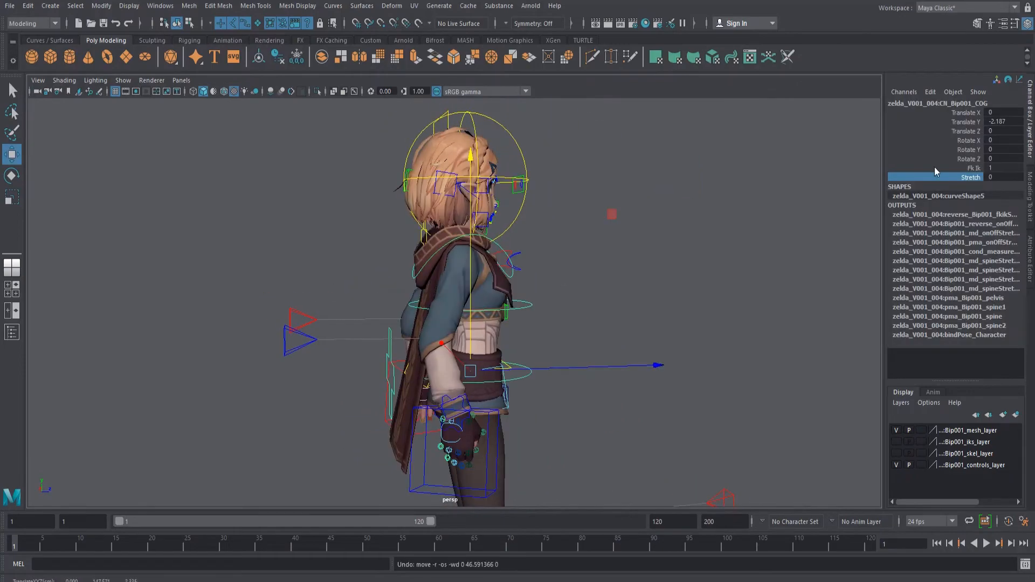
{"action": "left_click", "coordinate": [832, 184]}
{"action": "key", "text": "ctrl+z"}
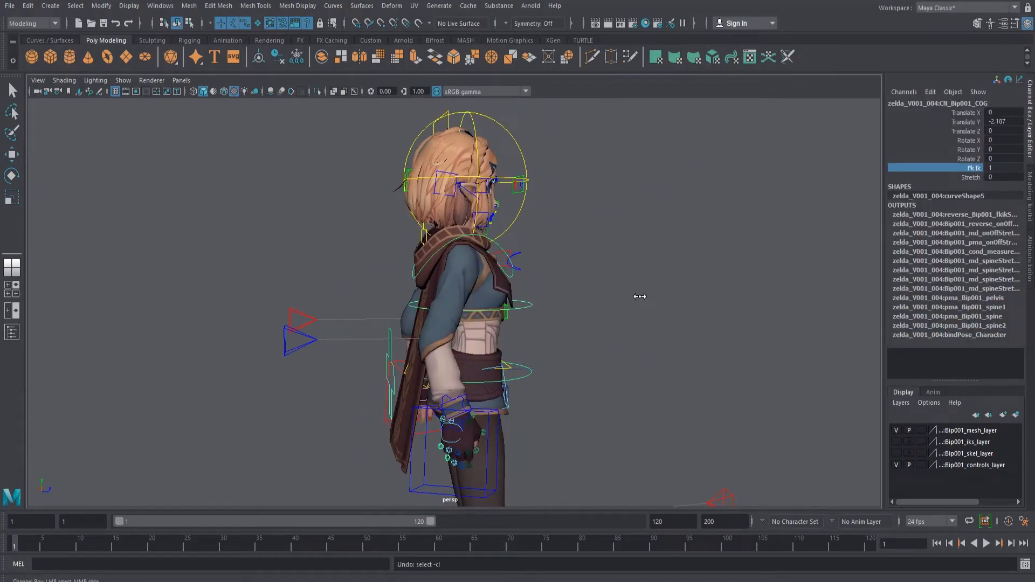
{"action": "left_click_drag", "start_coordinate": [587, 361], "coordinate": [555, 368], "text": "alt"}
{"action": "key", "text": "w"}
{"action": "left_click", "coordinate": [554, 368]}
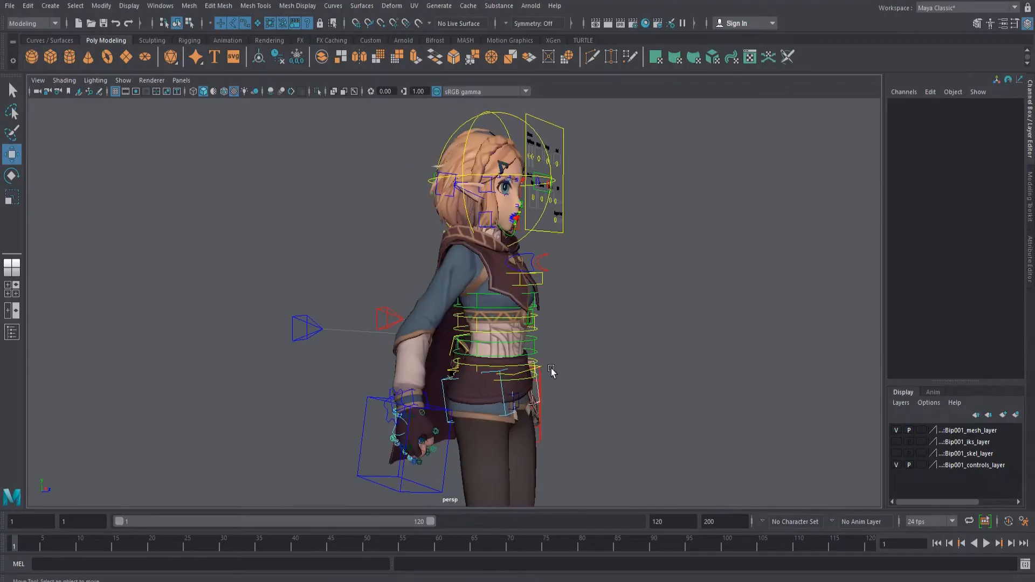
Try rotating the FK spine controls around the torso, and undo the rotation.
{"action": "left_click", "coordinate": [537, 362]}
{"action": "left_click", "coordinate": [537, 339]}
{"action": "key", "text": "q"}
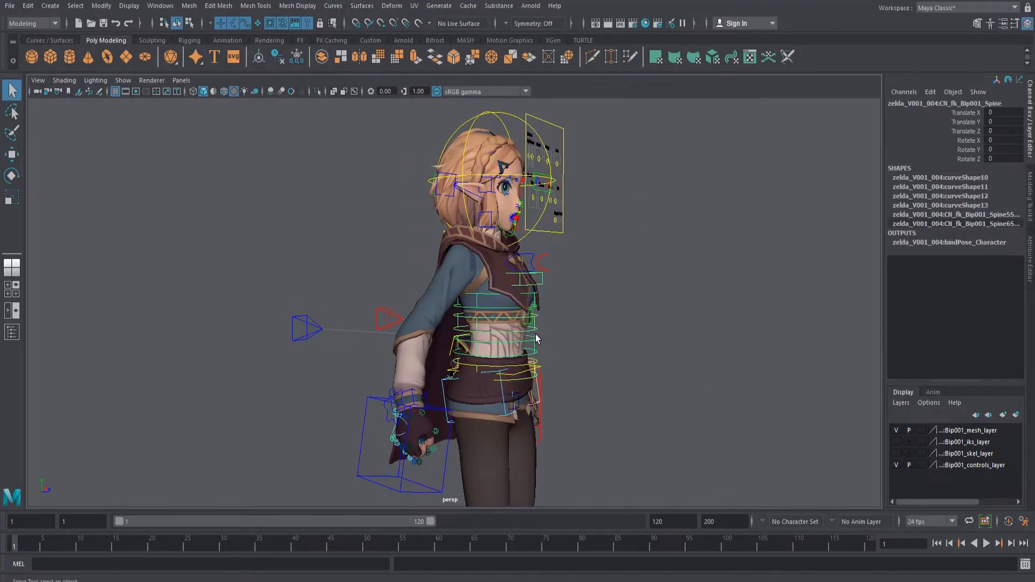
{"action": "left_click", "coordinate": [496, 309]}
{"action": "key", "text": "e"}
{"action": "left_click_drag", "start_coordinate": [684, 253], "coordinate": [629, 203]}
{"action": "key", "text": "ctrl+z"}
{"action": "key", "text": "alt+1"}
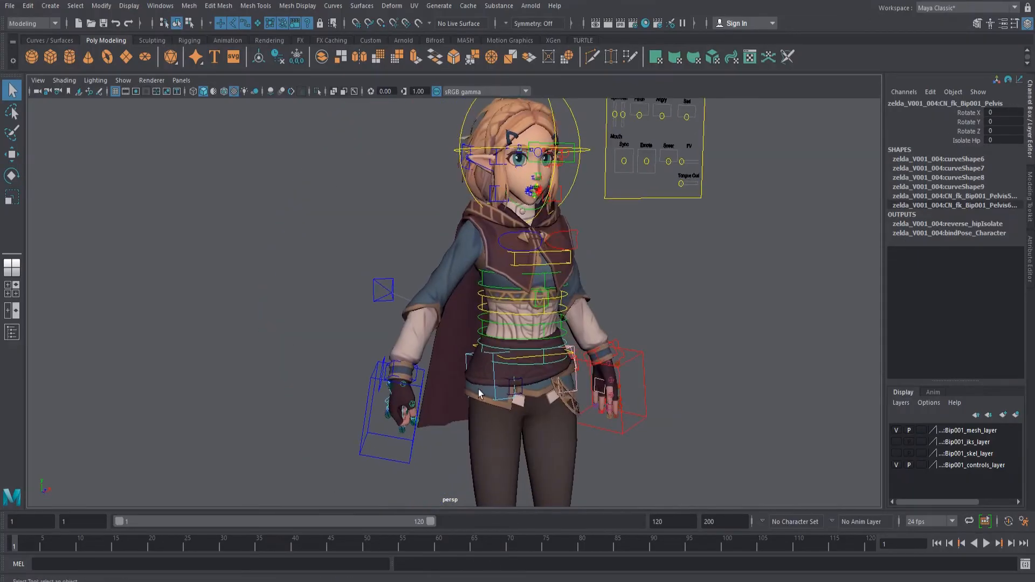
Test the FK pelvis control's rotation, undo it, and set its Isolate Hip attribute to 1.
{"action": "key", "text": "e"}
{"action": "left_click_drag", "start_coordinate": [478, 393], "coordinate": [585, 393], "text": "alt"}
{"action": "left_click_drag", "start_coordinate": [704, 320], "coordinate": [675, 435]}
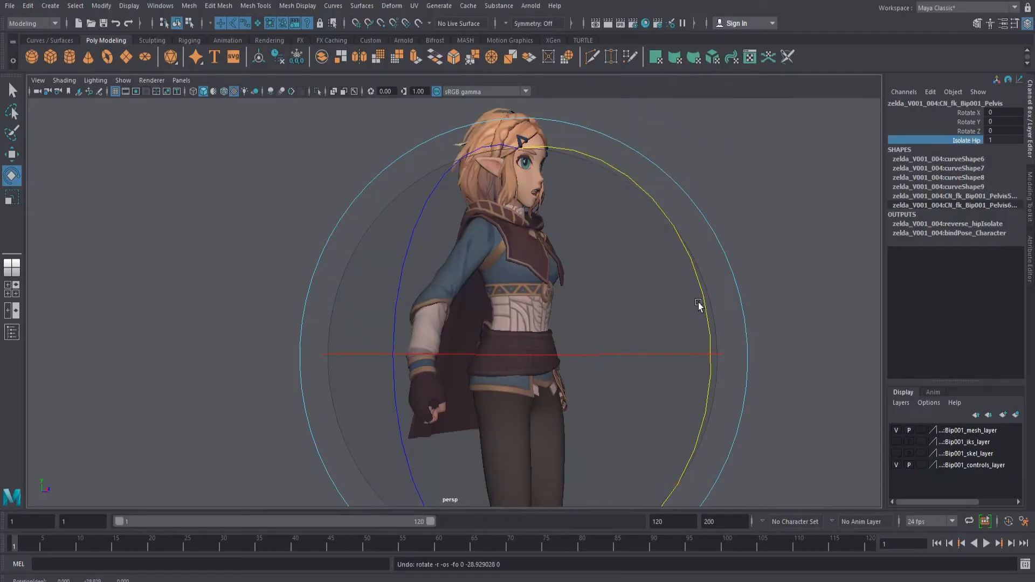
{"action": "key", "text": "q"}
{"action": "key", "text": "e"}
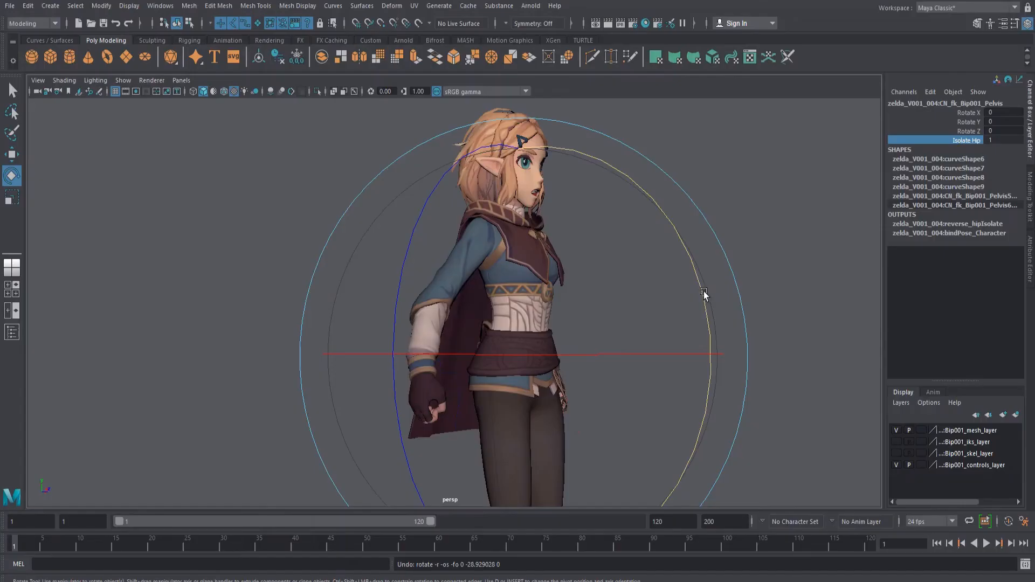
Try rotating the FK pelvis and spine controls with Isolate Hip at 1.
{"action": "left_click_drag", "start_coordinate": [705, 293], "coordinate": [612, 254]}
{"action": "key", "text": "q"}
{"action": "key", "text": "e"}
{"action": "left_click_drag", "start_coordinate": [711, 339], "coordinate": [620, 384]}
{"action": "left_click_drag", "start_coordinate": [598, 329], "coordinate": [575, 351], "text": "alt"}
{"action": "key", "text": "q"}
{"action": "key", "text": "e"}
{"action": "left_click_drag", "start_coordinate": [715, 247], "coordinate": [707, 279]}
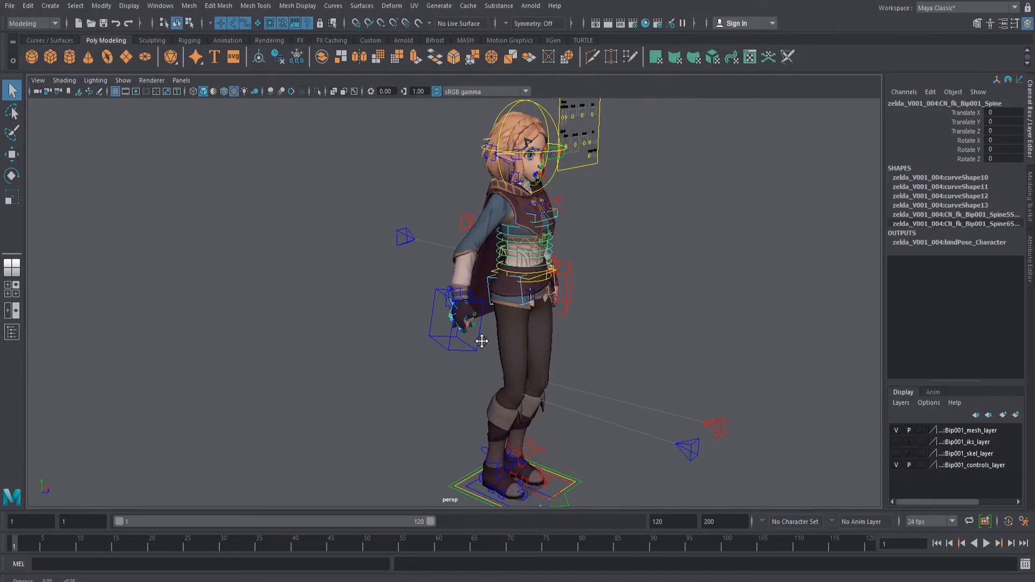
Select the right foot's IK control and move it forward to about 29 in Translate Z.
{"action": "middle_click_drag", "start_coordinate": [480, 342], "coordinate": [453, 278], "text": "alt"}
{"action": "left_click_drag", "start_coordinate": [420, 346], "coordinate": [462, 270], "text": "alt"}
{"action": "right_click_drag", "start_coordinate": [459, 377], "coordinate": [597, 400], "text": "alt"}
{"action": "middle_click_drag", "start_coordinate": [576, 389], "coordinate": [507, 368], "text": "alt"}
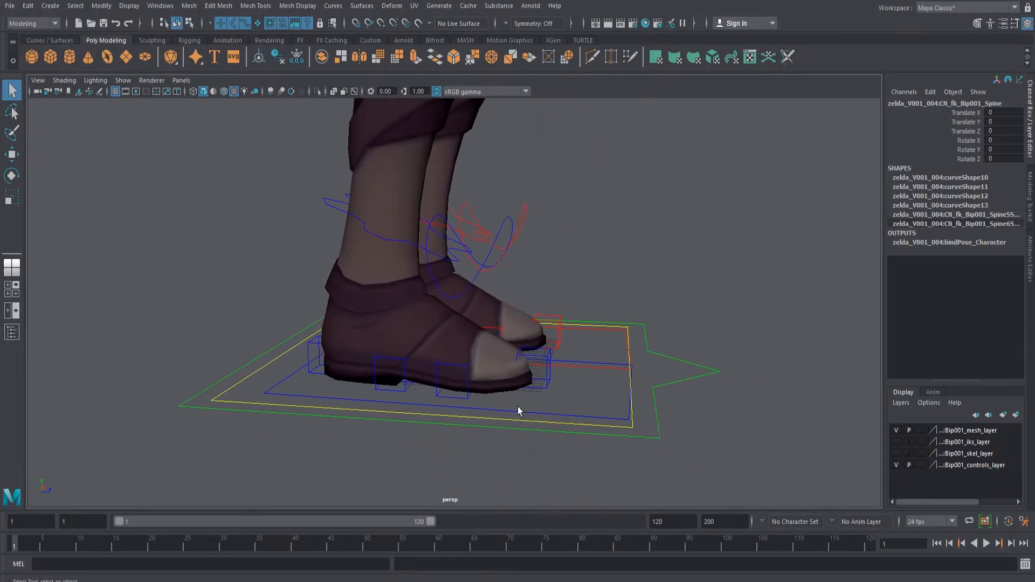
{"action": "left_click", "coordinate": [523, 410]}
{"action": "left_click", "coordinate": [521, 412]}
{"action": "left_click_drag", "start_coordinate": [517, 459], "coordinate": [461, 464], "text": "alt"}
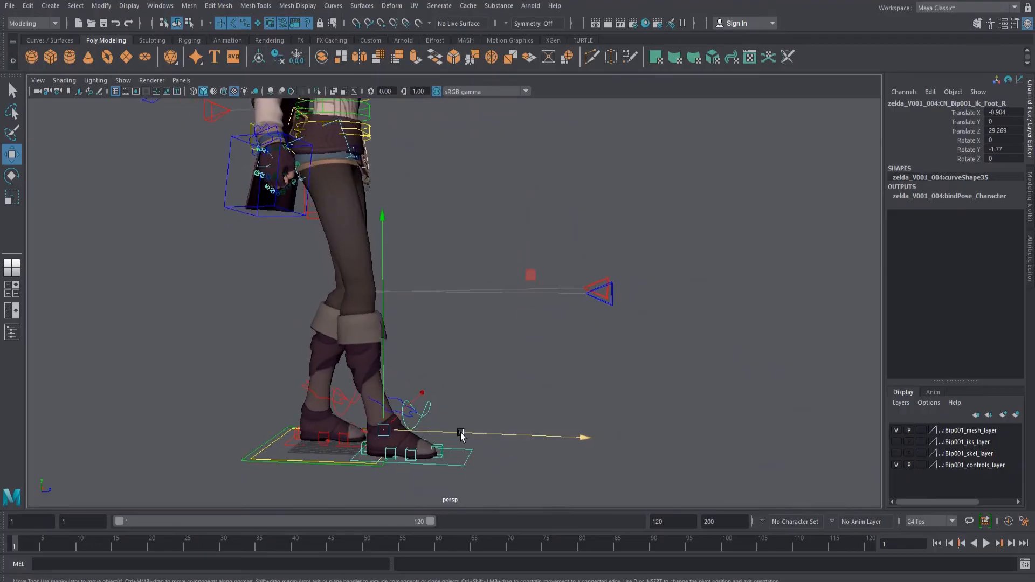
Try rotating the right foot's IK control, and undo the rotation.
{"action": "key", "text": "e"}
{"action": "left_click_drag", "start_coordinate": [550, 434], "coordinate": [555, 345]}
{"action": "key", "text": "ctrl+z"}
Move the right foot's IK control farther forward, to a Translate Z of about 57.
{"action": "key", "text": "w"}
{"action": "left_click_drag", "start_coordinate": [442, 440], "coordinate": [639, 361]}
{"action": "scroll", "coordinate": [504, 421], "scroll_direction": "up", "scroll_amount": 2}
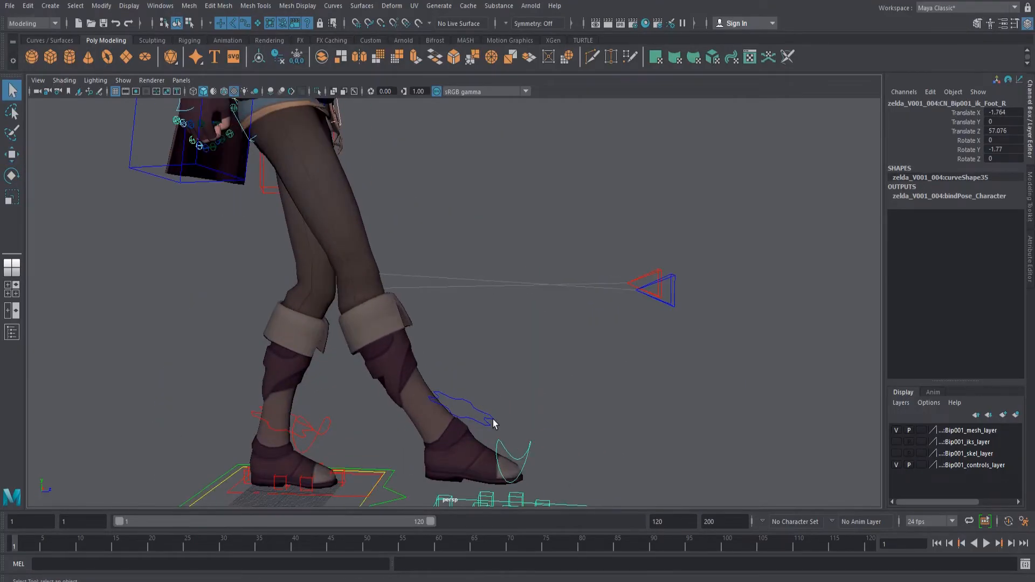
Turn on Stretch and the bendy controls in the right leg's settings control.
{"action": "left_click", "coordinate": [494, 421]}
{"action": "scroll", "coordinate": [507, 408], "scroll_direction": "down", "scroll_amount": 4}
{"action": "middle_click_drag", "start_coordinate": [570, 399], "coordinate": [549, 413], "text": "alt"}
{"action": "scroll", "coordinate": [549, 413], "scroll_direction": "up", "scroll_amount": 2}
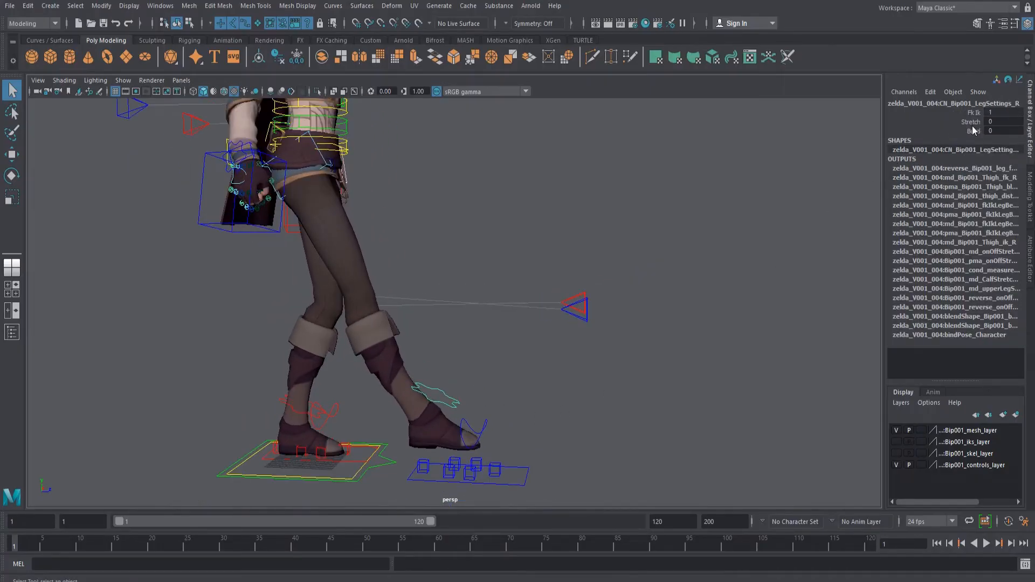
{"action": "middle_click_drag", "start_coordinate": [513, 281], "coordinate": [650, 288]}
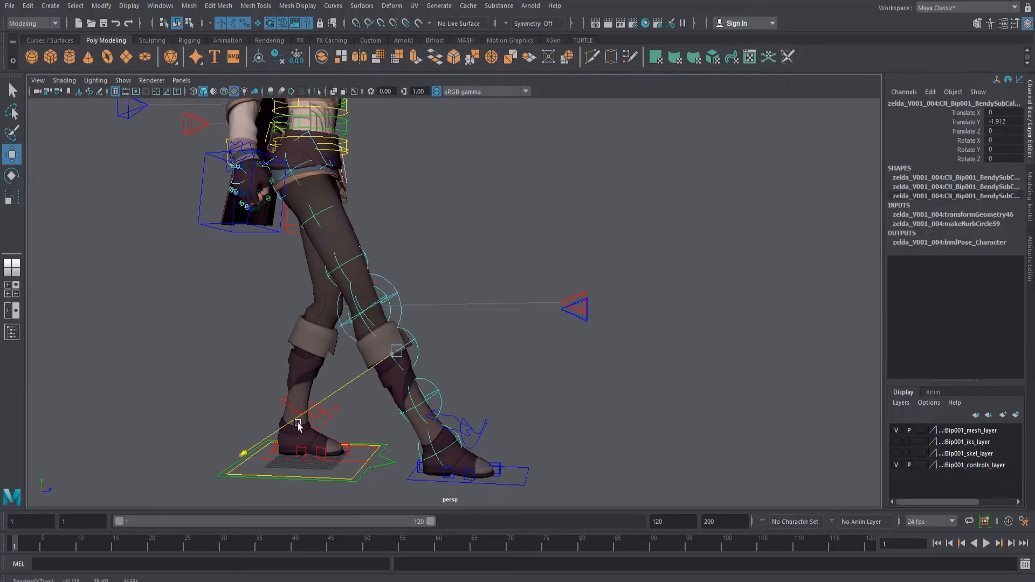
Test the right leg's bendy controls by slightly shifting the calf and thigh sub-controls.
{"action": "key", "text": "q"}
{"action": "middle_click_drag", "start_coordinate": [405, 292], "coordinate": [424, 371], "text": "alt"}
{"action": "scroll", "coordinate": [425, 370], "scroll_direction": "up", "scroll_amount": 1}
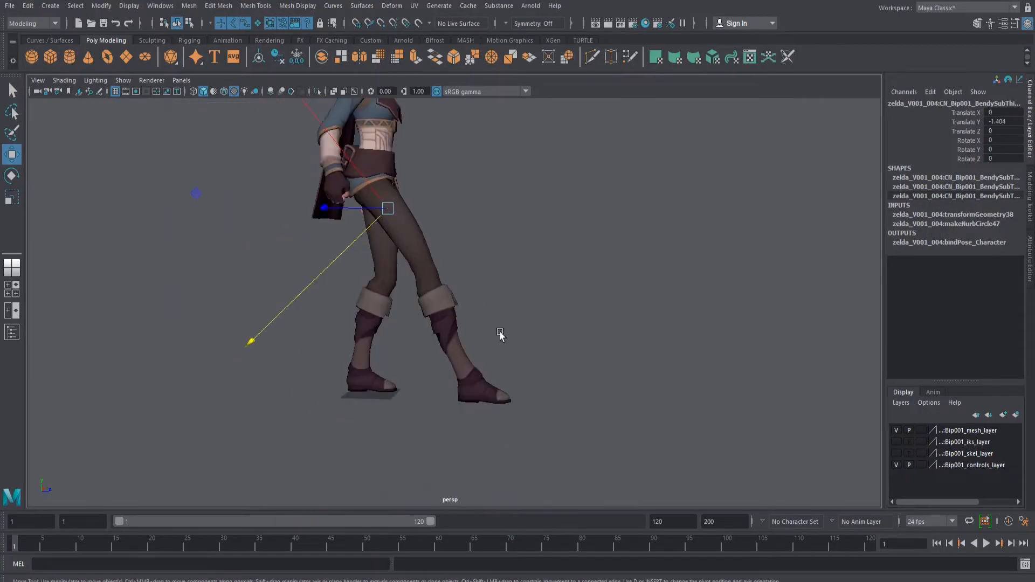
{"action": "middle_click_drag", "start_coordinate": [502, 336], "coordinate": [490, 381], "text": "alt"}
{"action": "scroll", "coordinate": [526, 452], "scroll_direction": "up", "scroll_amount": 2}
{"action": "key", "text": "q"}
{"action": "key", "text": "alt+1"}
Select the right foot's IK control and check the leg's shape with the rig controls hidden.
{"action": "left_click", "coordinate": [525, 471]}
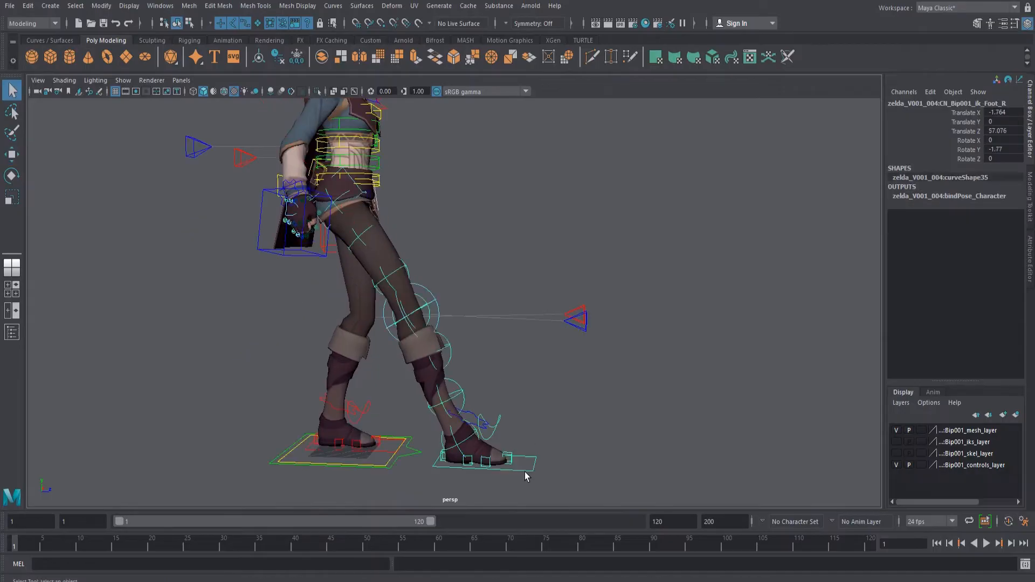
{"action": "key", "text": "alt+1"}
{"action": "right_click_drag", "start_coordinate": [581, 435], "coordinate": [562, 397], "text": "alt"}
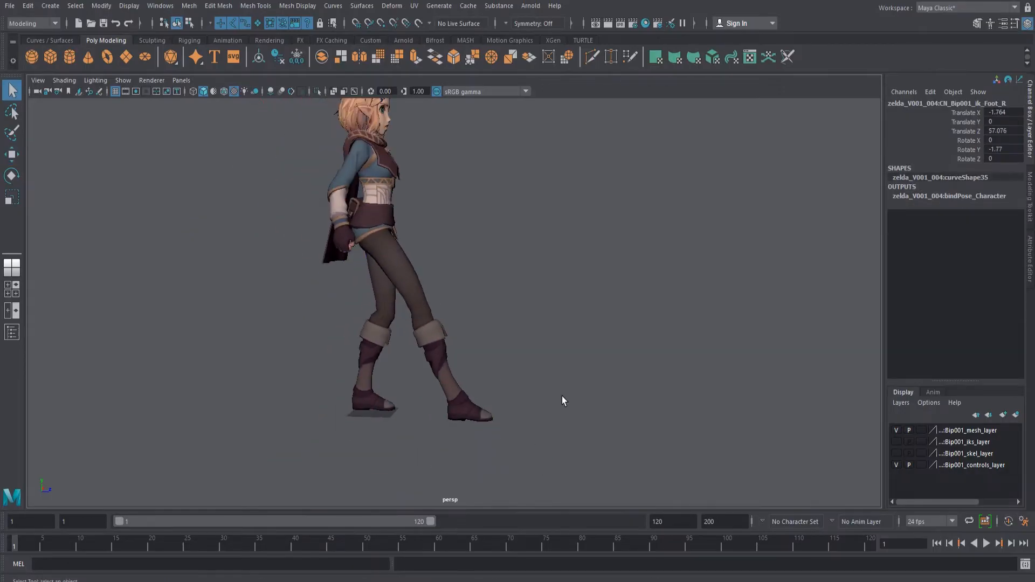
{"action": "key", "text": "alt+1"}
{"action": "right_click_drag", "start_coordinate": [487, 426], "coordinate": [517, 426], "text": "alt"}
{"action": "middle_click_drag", "start_coordinate": [517, 426], "coordinate": [532, 281], "text": "alt"}
Try rotating the right foot's controls in a close view of the foot.
{"action": "left_click", "coordinate": [531, 322]}
{"action": "middle_click_drag", "start_coordinate": [581, 323], "coordinate": [552, 309], "text": "alt"}
{"action": "right_click_drag", "start_coordinate": [552, 308], "coordinate": [565, 308], "text": "alt"}
{"action": "middle_click_drag", "start_coordinate": [565, 309], "coordinate": [575, 345], "text": "alt"}
{"action": "key", "text": "alt+1"}
{"action": "key", "text": "e"}
{"action": "middle_click_drag", "start_coordinate": [635, 335], "coordinate": [603, 296], "text": "alt"}
{"action": "left_click_drag", "start_coordinate": [639, 254], "coordinate": [657, 320]}
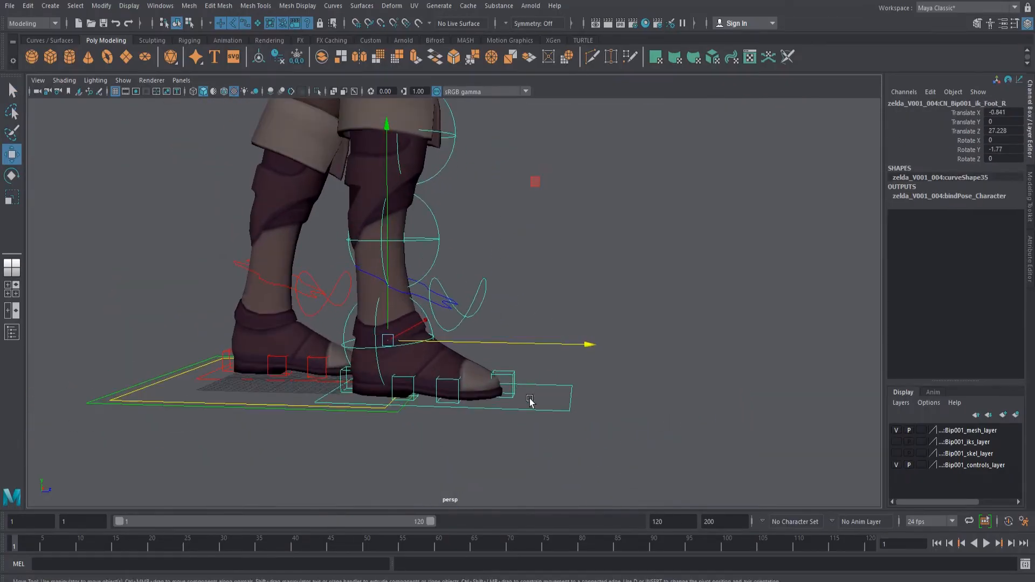
Move the right foot's IK control to about 40 in Translate Z, checking the leg with the controls hidden.
{"action": "left_click_drag", "start_coordinate": [532, 345], "coordinate": [609, 347]}
{"action": "key", "text": "alt+1"}
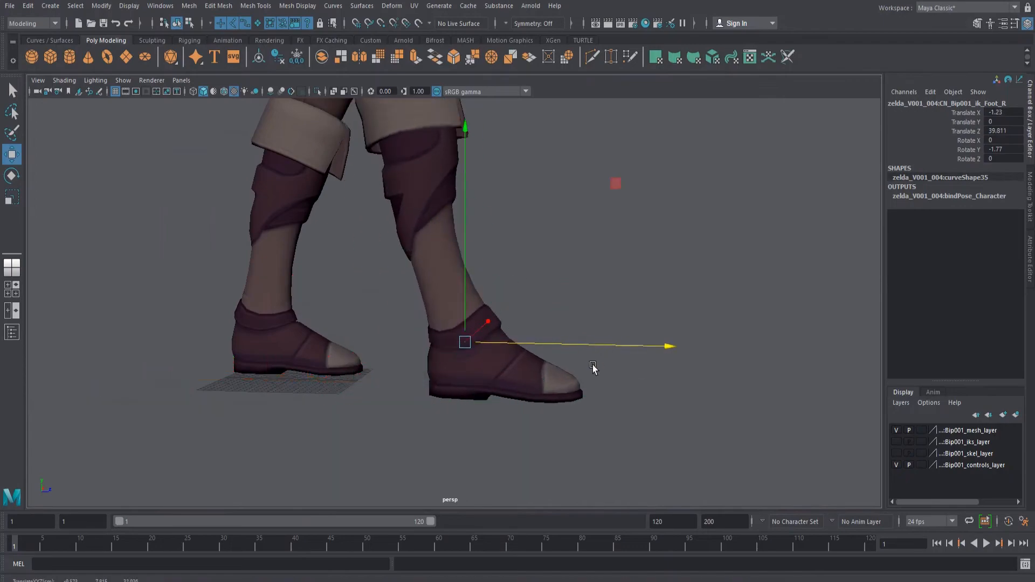
{"action": "key", "text": "alt+1"}
{"action": "mouse_move", "coordinate": [554, 425]}
{"action": "left_mouse_down", "text": "alt"}
{"action": "mouse_move", "coordinate": [507, 435]}
{"action": "mouse_move", "coordinate": [507, 452]}
{"action": "mouse_move", "coordinate": [541, 429]}
{"action": "left_mouse_up", "text": "alt"}
Try rolling the right foot onto its toes by rotating the toe foot-roll control about 50 degrees in X, and undo it.
{"action": "key", "text": "q"}
{"action": "left_click", "coordinate": [542, 422]}
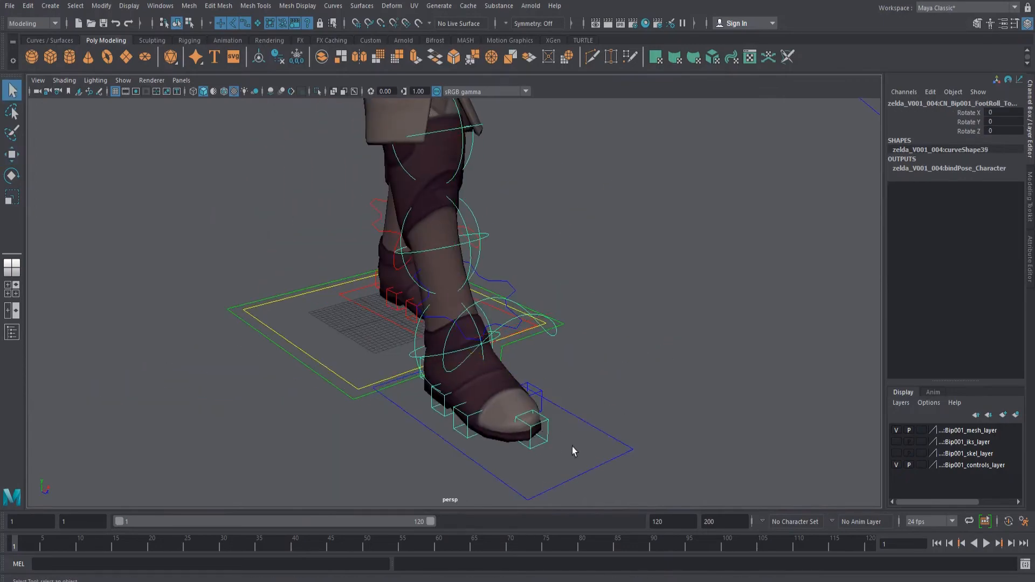
{"action": "middle_click_drag", "start_coordinate": [559, 435], "coordinate": [499, 393], "text": "alt"}
{"action": "left_click_drag", "start_coordinate": [500, 393], "coordinate": [330, 393], "text": "alt"}
{"action": "key", "text": "e"}
{"action": "left_click_drag", "start_coordinate": [397, 390], "coordinate": [538, 349], "text": "alt"}
{"action": "left_click", "coordinate": [406, 400]}
{"action": "left_click", "coordinate": [406, 402]}
{"action": "key", "text": "e"}
{"action": "left_click_drag", "start_coordinate": [608, 224], "coordinate": [654, 434]}
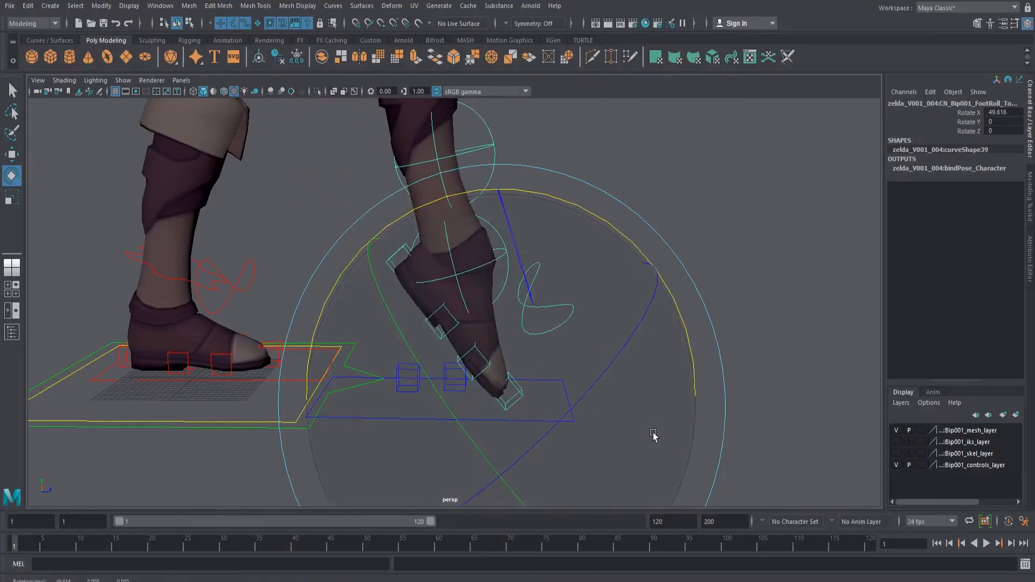
{"action": "key", "text": "ctrl+z"}
Try tilting the right foot sideways by rotating the FootRoll_Bck control about 41 degrees in Z, and undo it.
{"action": "key", "text": "q"}
{"action": "key", "text": "e"}
{"action": "left_click_drag", "start_coordinate": [430, 420], "coordinate": [195, 227], "text": "alt"}
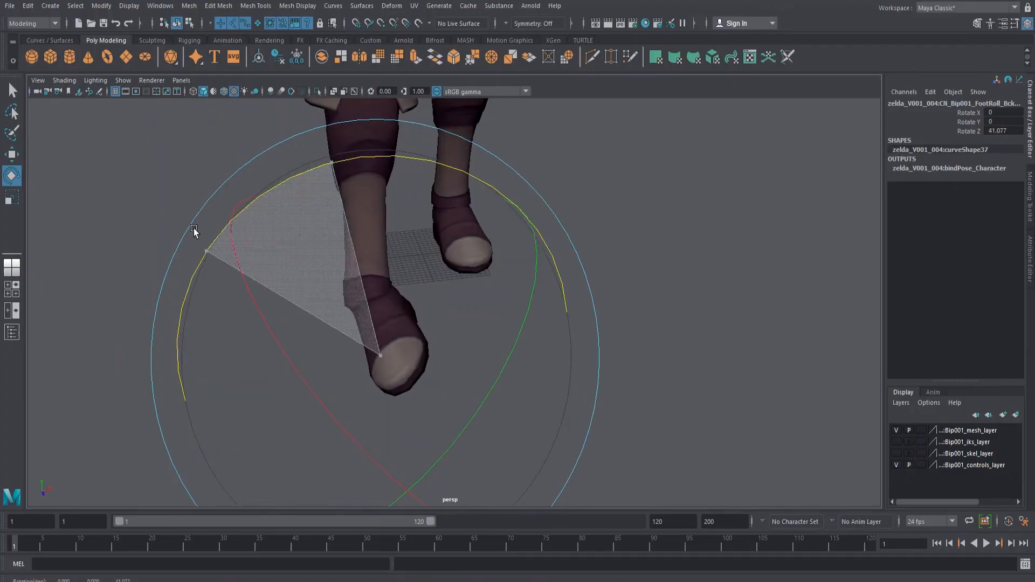
{"action": "key", "text": "ctrl+z"}
Move the right foot's IK control back beneath the body, to a Translate Z of about 4.6.
{"action": "scroll", "coordinate": [259, 268], "scroll_direction": "down", "scroll_amount": 5}
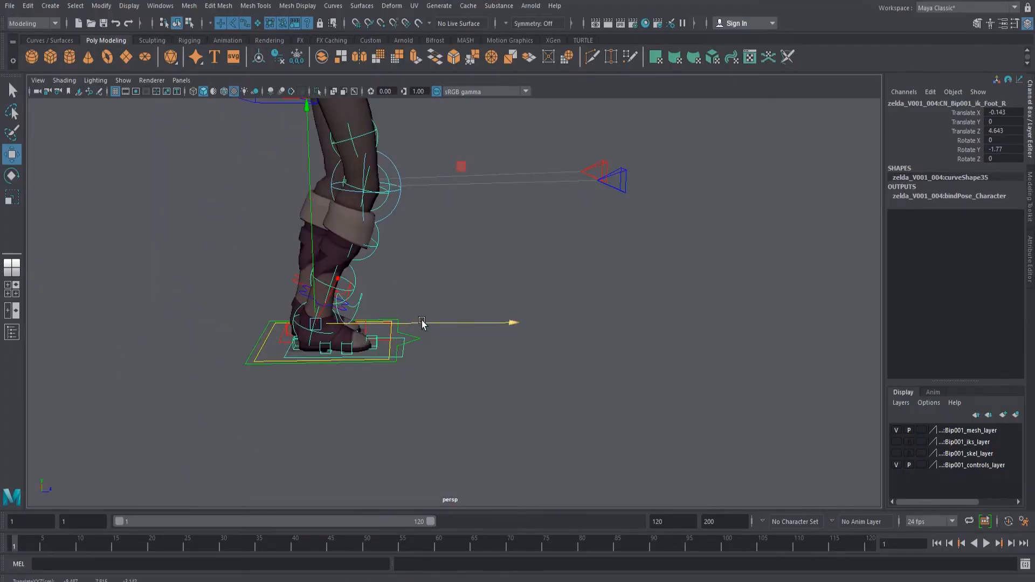
{"action": "key", "text": "q"}
{"action": "left_click_drag", "start_coordinate": [513, 344], "coordinate": [489, 284], "text": "alt"}
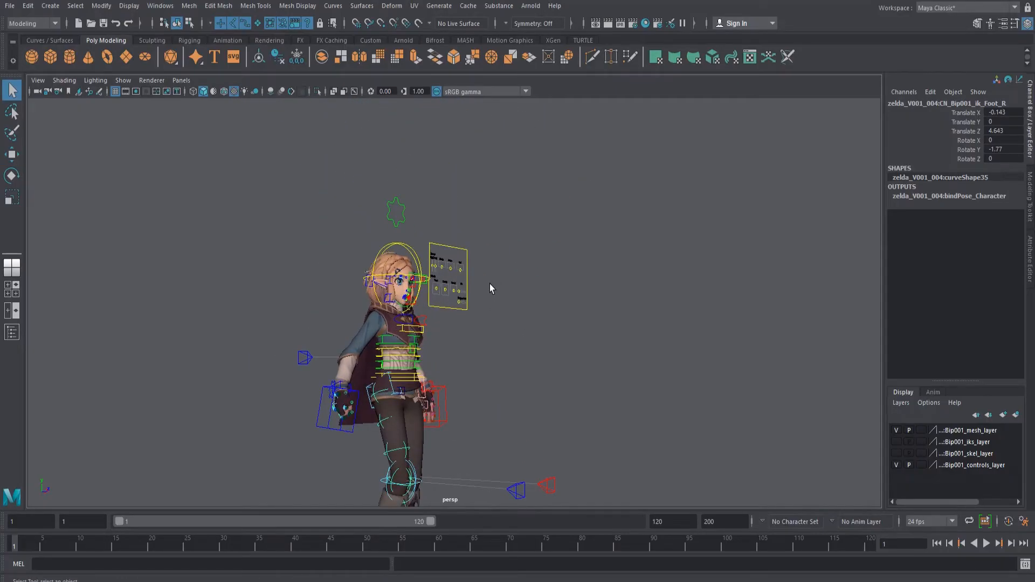
Raise the right arm sideways by moving its hand IK control to about -20.6, -26.6, 8.5 and rotating it to about 0.8, 12.1, 3.5.
{"action": "scroll", "coordinate": [470, 268], "scroll_direction": "up", "scroll_amount": 3}
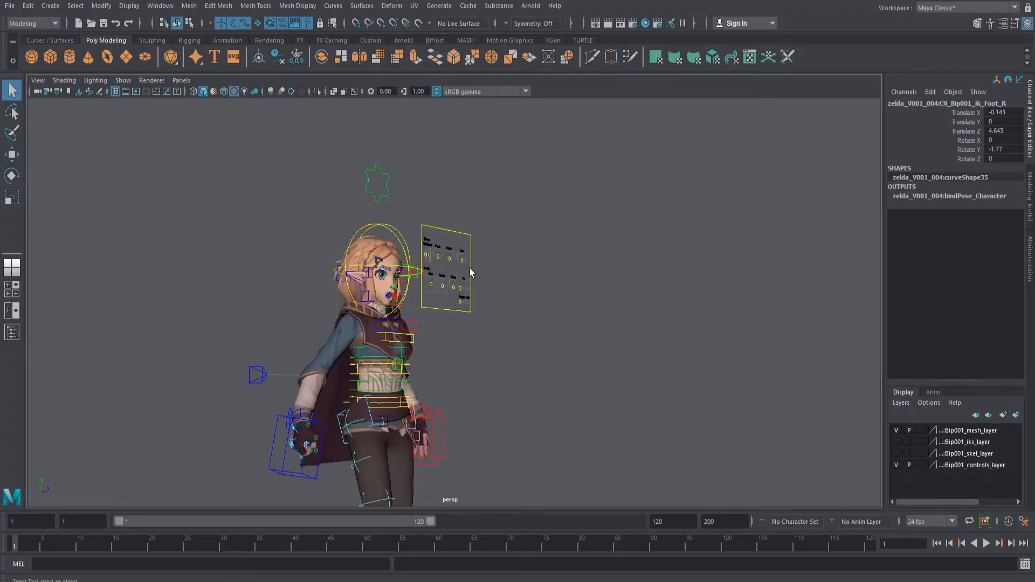
{"action": "middle_click_drag", "start_coordinate": [471, 282], "coordinate": [515, 242], "text": "alt"}
{"action": "scroll", "coordinate": [425, 358], "scroll_direction": "up", "scroll_amount": 6}
{"action": "scroll", "coordinate": [425, 358], "scroll_direction": "down", "scroll_amount": 2}
{"action": "middle_click_drag", "start_coordinate": [425, 358], "coordinate": [471, 334], "text": "alt"}
{"action": "left_click_drag", "start_coordinate": [419, 424], "coordinate": [387, 429], "text": "alt"}
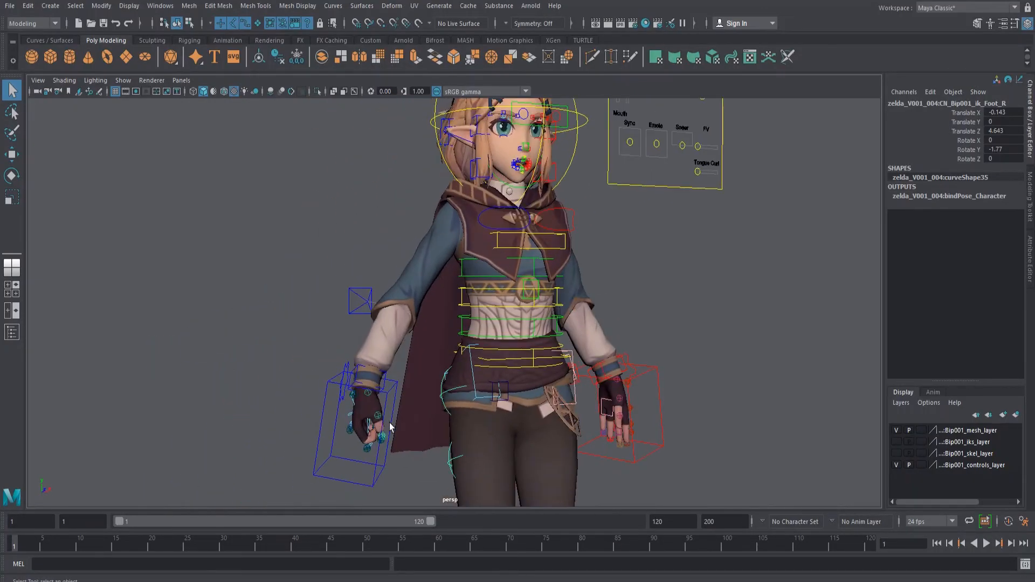
{"action": "left_click", "coordinate": [381, 401]}
{"action": "key", "text": "w"}
{"action": "left_click_drag", "start_coordinate": [370, 388], "coordinate": [275, 312]}
{"action": "key", "text": "ctrl+z"}
{"action": "left_click_drag", "start_coordinate": [372, 394], "coordinate": [277, 278]}
{"action": "key", "text": "e"}
{"action": "left_click_drag", "start_coordinate": [482, 251], "coordinate": [273, 326]}
{"action": "key", "text": "q"}
Switch the right arm to FK with Fk Ik at 0, and rotate its upper-arm control to about -18, 3.5, 51.8.
{"action": "left_click", "coordinate": [267, 246]}
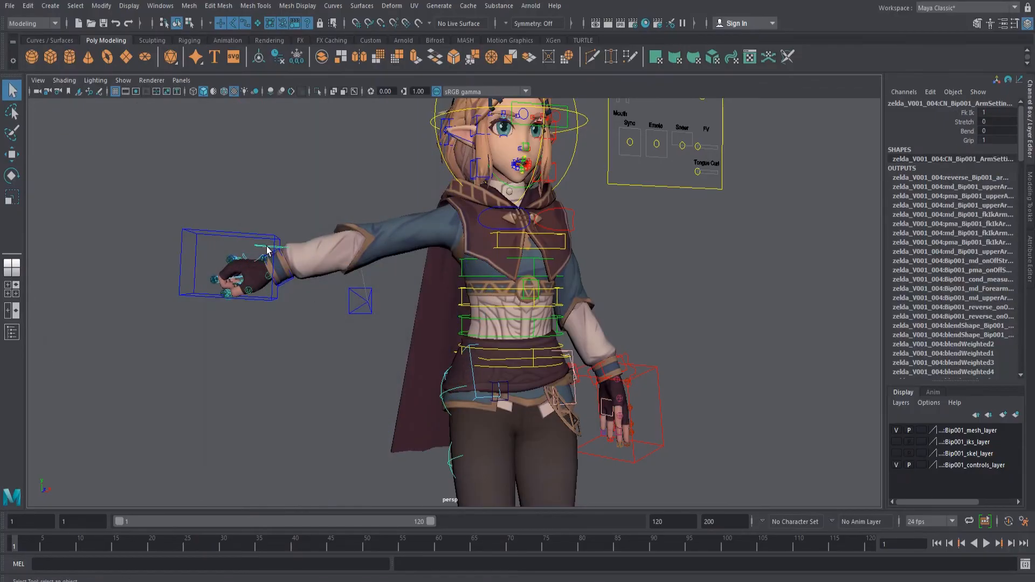
{"action": "middle_click_drag", "start_coordinate": [269, 281], "coordinate": [326, 294], "text": "alt"}
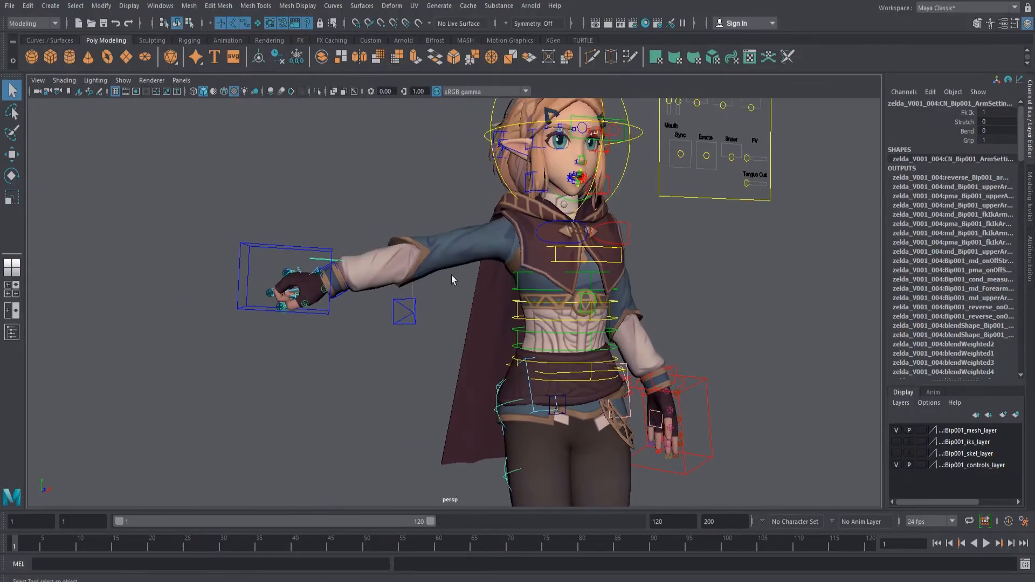
{"action": "left_click_drag", "start_coordinate": [452, 279], "coordinate": [308, 177], "text": "alt"}
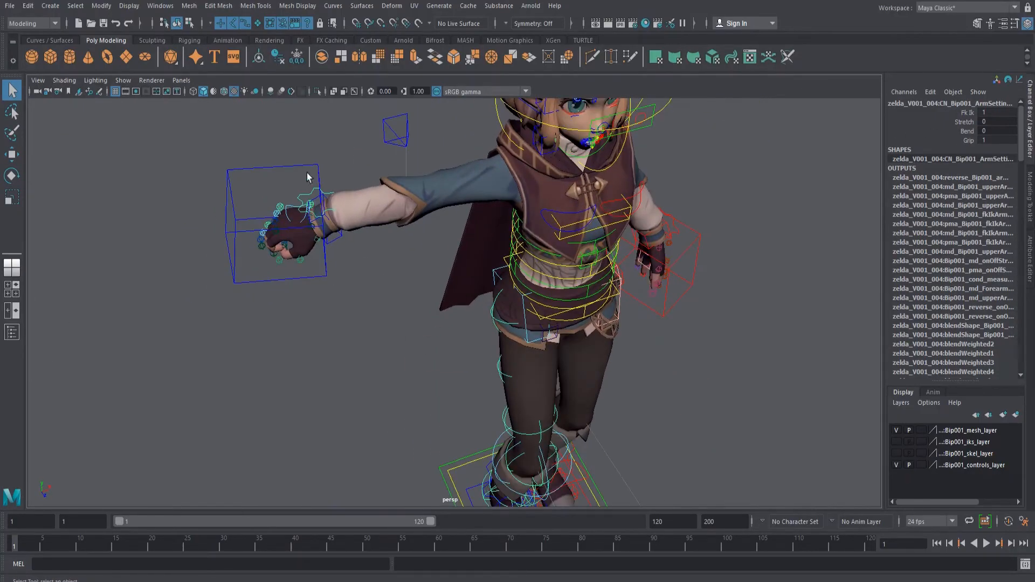
{"action": "left_click", "coordinate": [969, 112]}
{"action": "left_click_drag", "start_coordinate": [351, 340], "coordinate": [237, 157]}
{"action": "middle_click_drag", "start_coordinate": [347, 256], "coordinate": [342, 291], "text": "alt"}
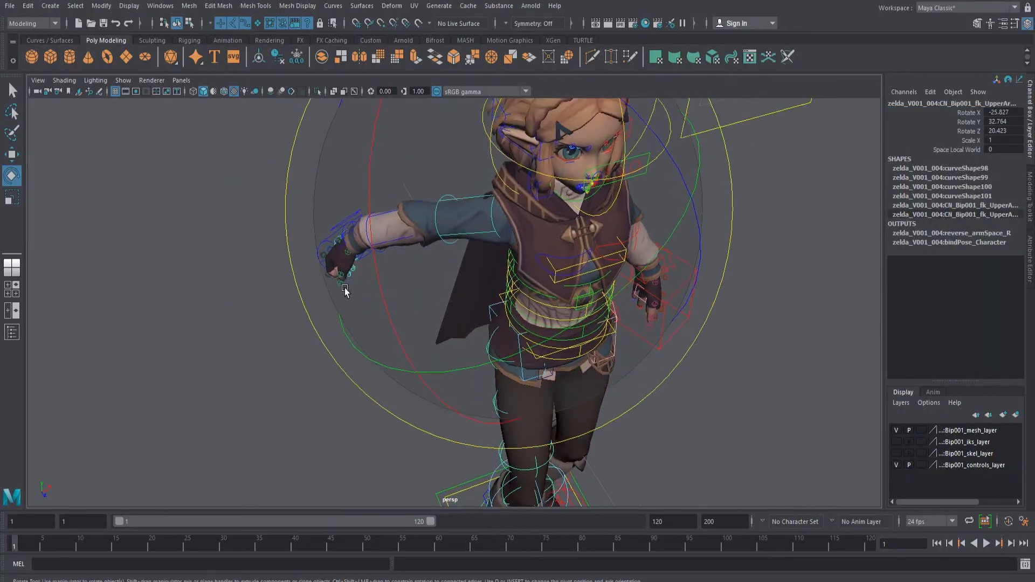
{"action": "left_click_drag", "start_coordinate": [384, 248], "coordinate": [387, 264]}
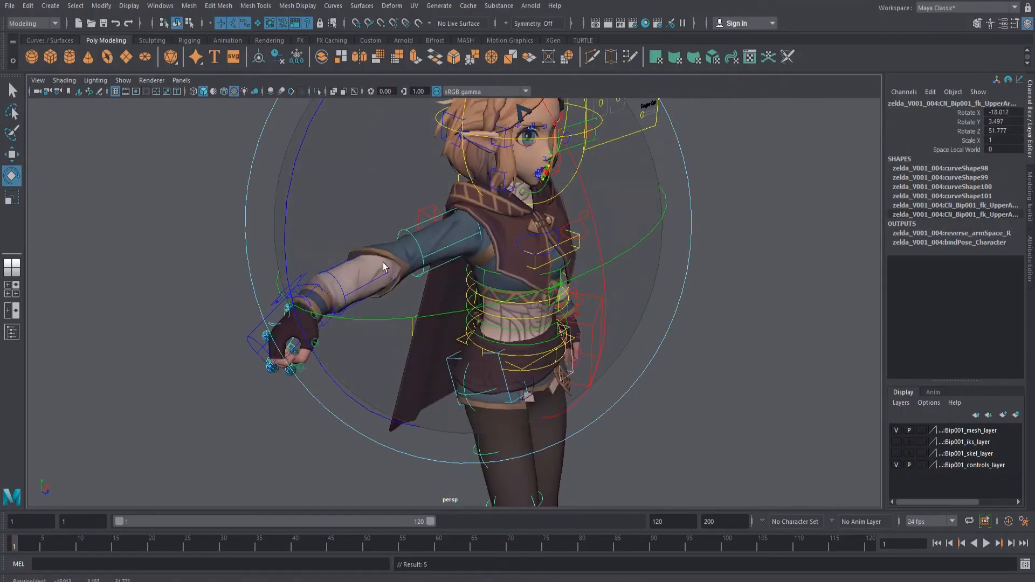
Try rotating the right arm's FK forearm and hand controls, and undo the rotations.
{"action": "key", "text": "q"}
{"action": "left_click", "coordinate": [367, 295]}
{"action": "key", "text": "e"}
{"action": "left_click_drag", "start_coordinate": [282, 366], "coordinate": [328, 350]}
{"action": "key", "text": "ctrl+z"}
{"action": "key", "text": "ctrl+z"}
{"action": "key", "text": "q"}
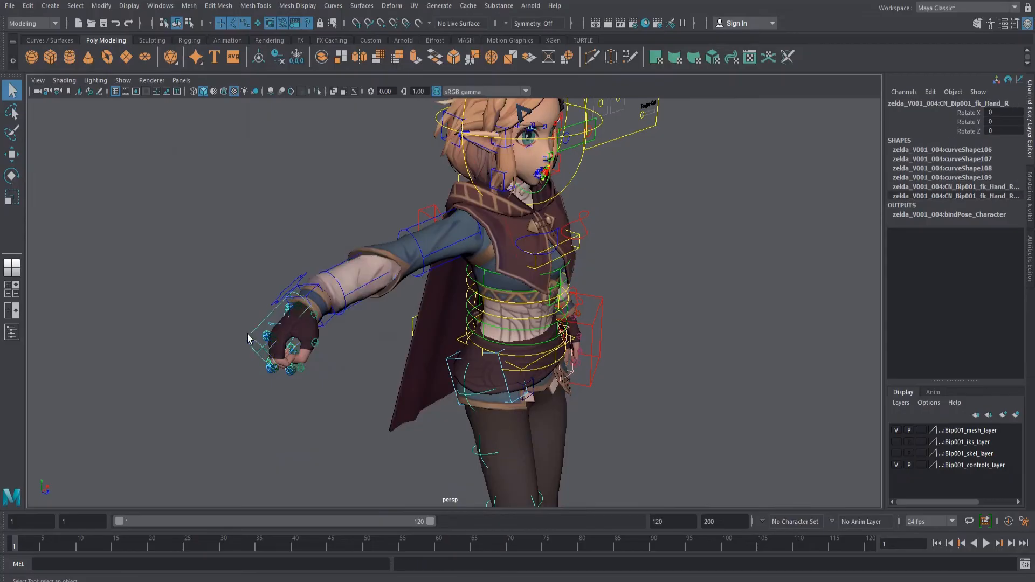
{"action": "key", "text": "e"}
{"action": "left_click_drag", "start_coordinate": [248, 337], "coordinate": [244, 372]}
{"action": "key", "text": "q"}
Switch the right arm back to IK with Fk Ik at 1, and set its Stretch to 1.
{"action": "left_click", "coordinate": [295, 300]}
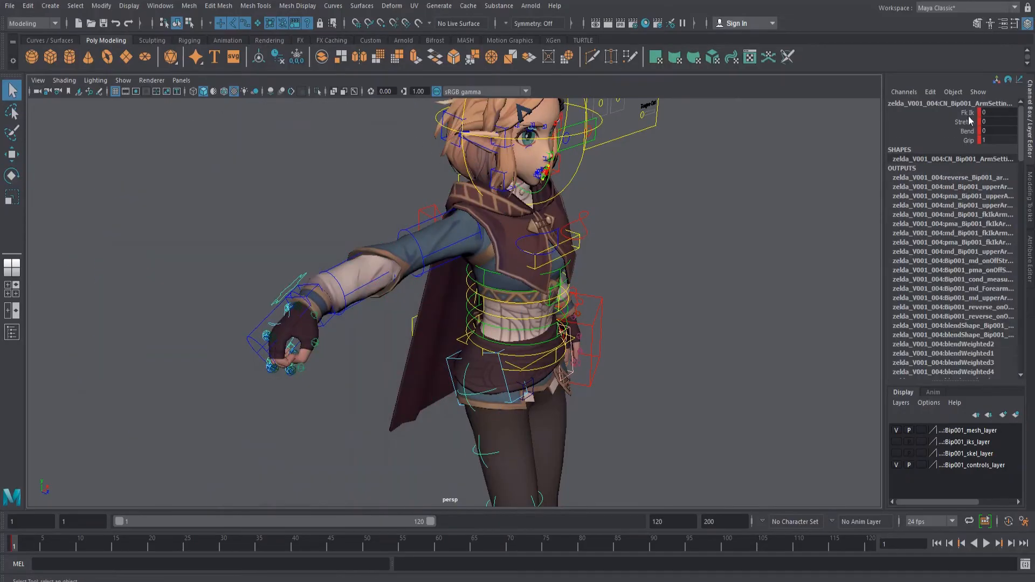
{"action": "middle_click_drag", "start_coordinate": [484, 202], "coordinate": [526, 203]}
{"action": "left_click", "coordinate": [295, 290]}
{"action": "left_click", "coordinate": [278, 282]}
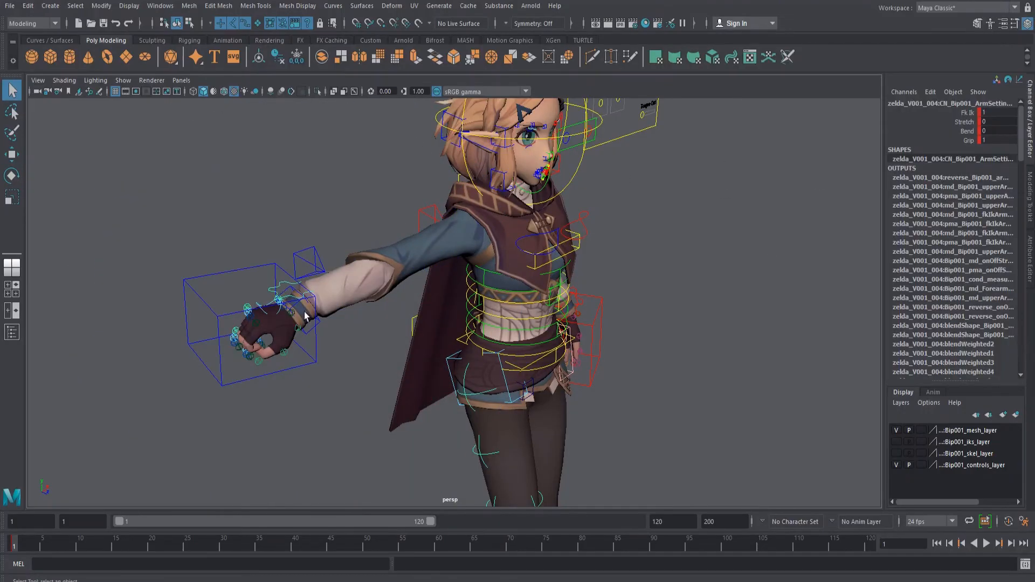
{"action": "left_click_drag", "start_coordinate": [306, 313], "coordinate": [309, 297], "text": "alt"}
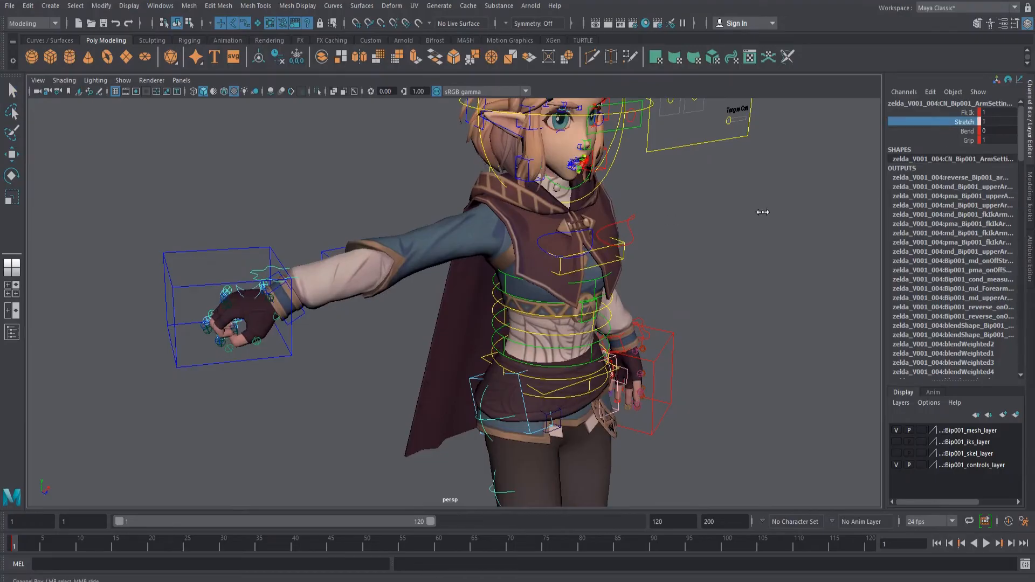
Try stretching the right arm by pulling its hand IK control far out to the side, and undo it.
{"action": "left_click", "coordinate": [291, 349]}
{"action": "scroll", "coordinate": [309, 342], "scroll_direction": "down", "scroll_amount": 5}
{"action": "left_click_drag", "start_coordinate": [309, 342], "coordinate": [253, 337], "text": "alt"}
{"action": "key", "text": "w"}
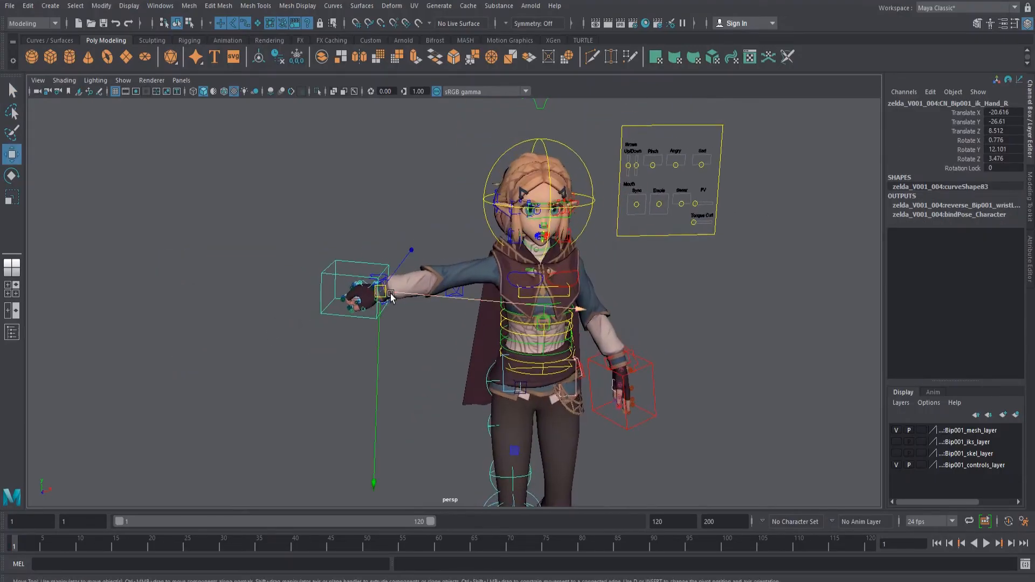
{"action": "left_click_drag", "start_coordinate": [304, 292], "coordinate": [98, 280]}
{"action": "key", "text": "ctrl+z"}
{"action": "key", "text": "q"}
Set Bend to 1 in the right arm's settings control.
{"action": "scroll", "coordinate": [369, 277], "scroll_direction": "up", "scroll_amount": 5}
{"action": "middle_click_drag", "start_coordinate": [393, 286], "coordinate": [407, 336], "text": "alt"}
{"action": "left_click_drag", "start_coordinate": [406, 336], "coordinate": [272, 331], "text": "alt"}
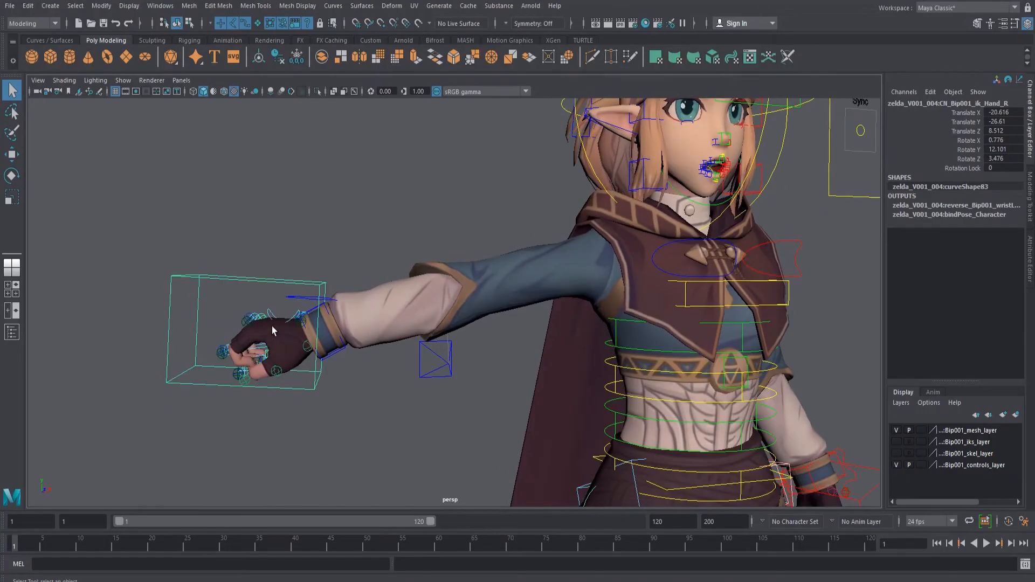
{"action": "left_click", "coordinate": [289, 298]}
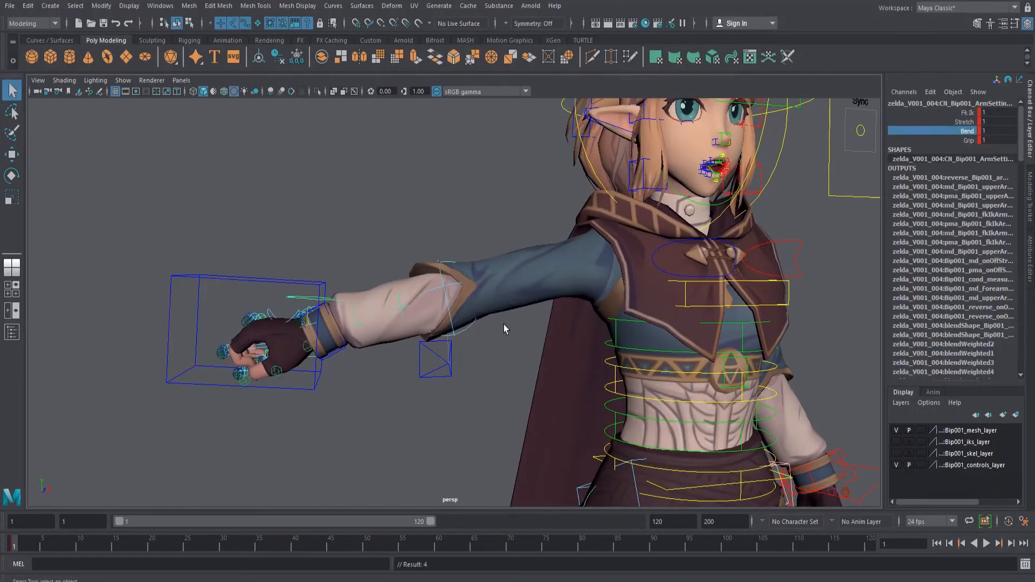
Try bending the right upper arm by moving its bendy sub-control to 1.73 in Translate Y, and undo the bend changes.
{"action": "key", "text": "4"}
{"action": "left_click", "coordinate": [540, 297]}
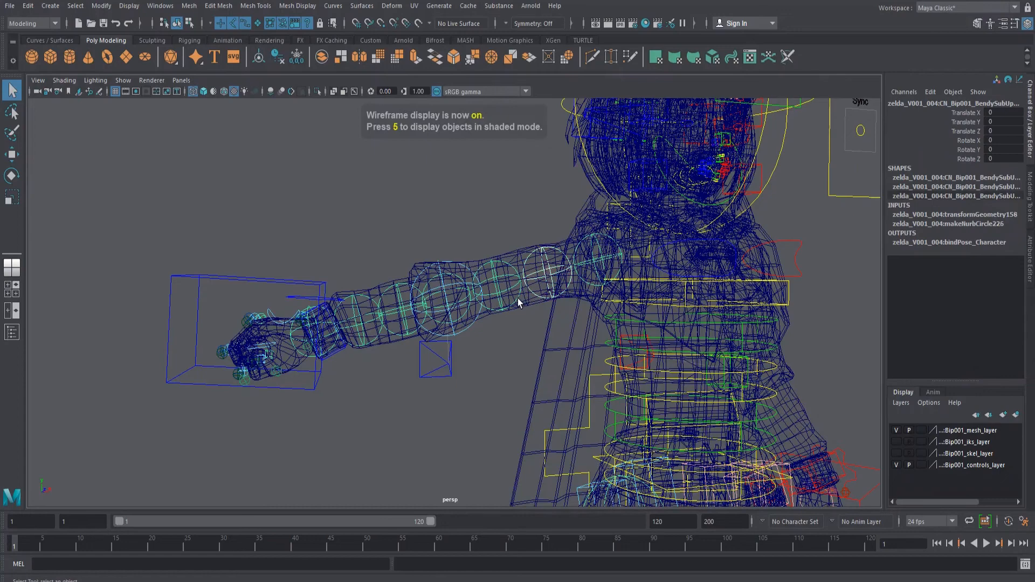
{"action": "key", "text": "5"}
{"action": "key", "text": "w"}
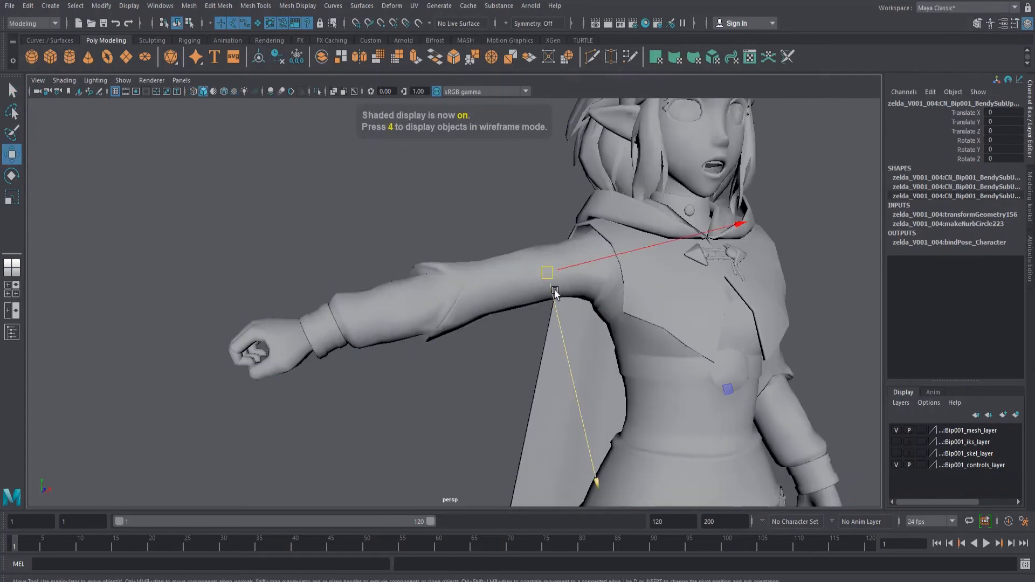
{"action": "key", "text": "q"}
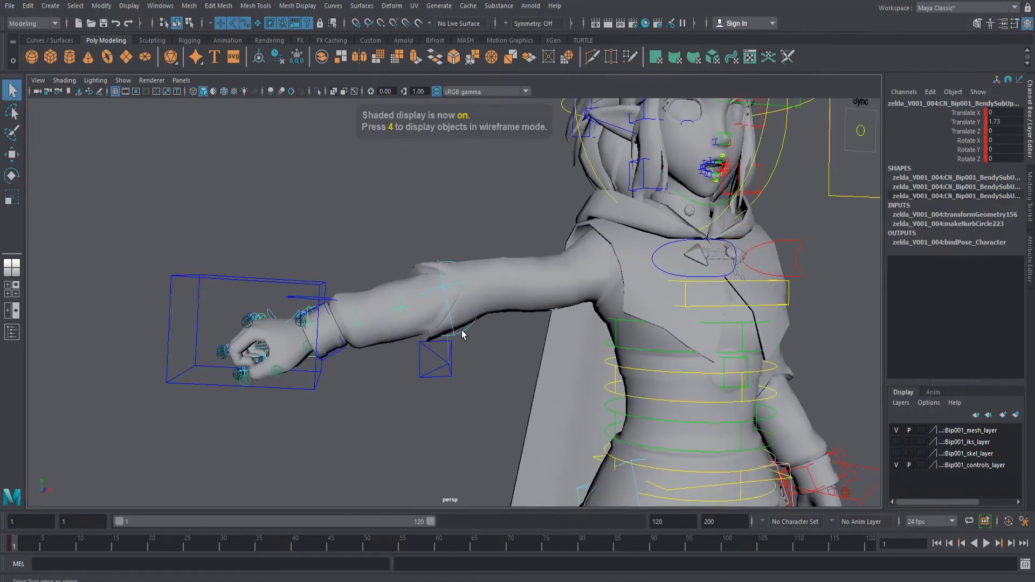
{"action": "key", "text": "ctrl+z"}
{"action": "key", "text": "ctrl+z"}
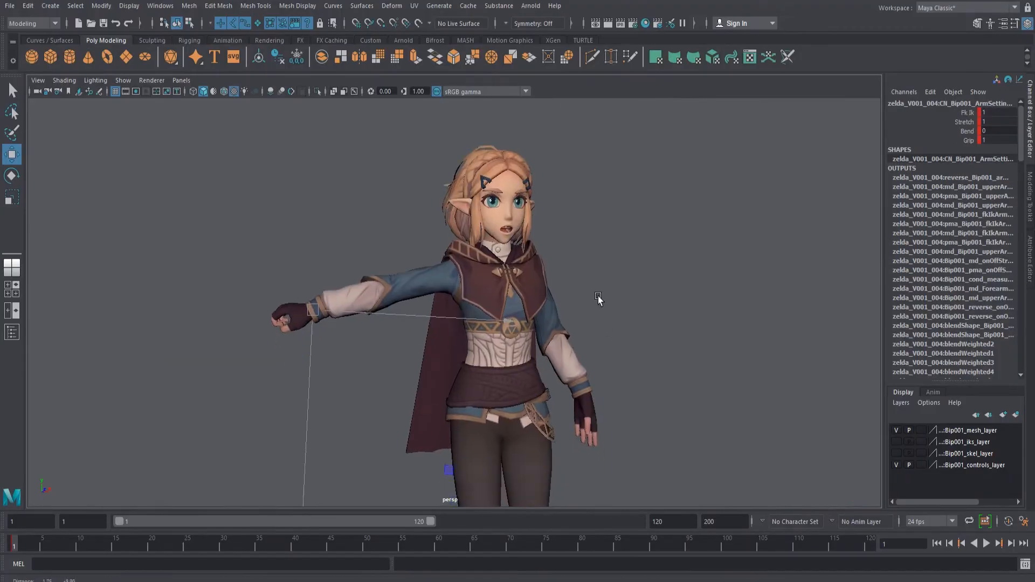
Try rotating the neck control to about -23 degrees in X with the rig controls hidden, and undo it.
{"action": "left_click_drag", "start_coordinate": [566, 280], "coordinate": [518, 325], "text": "alt"}
{"action": "key", "text": "q"}
{"action": "left_click", "coordinate": [357, 323]}
{"action": "key", "text": "e"}
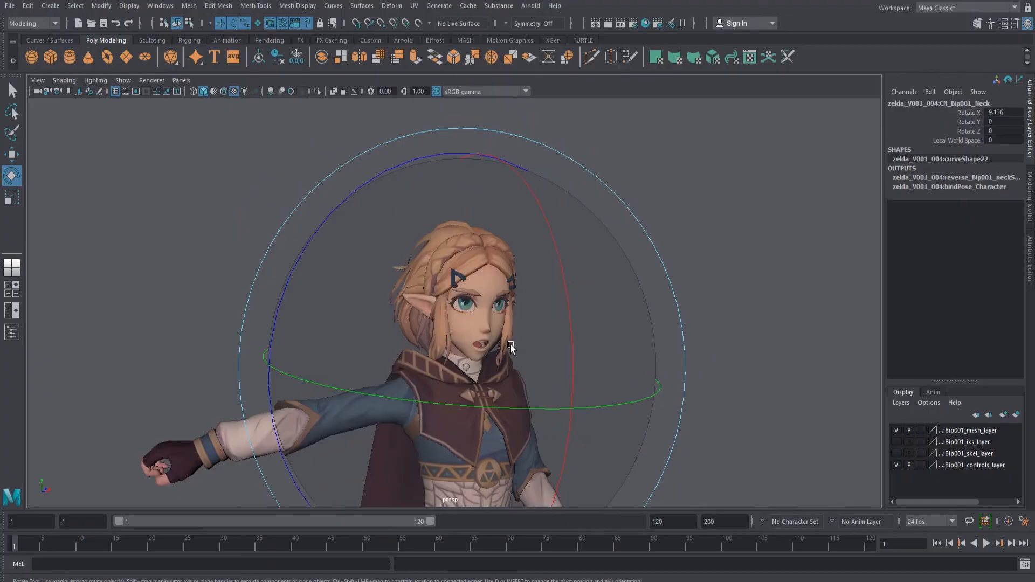
{"action": "left_click_drag", "start_coordinate": [510, 349], "coordinate": [494, 213]}
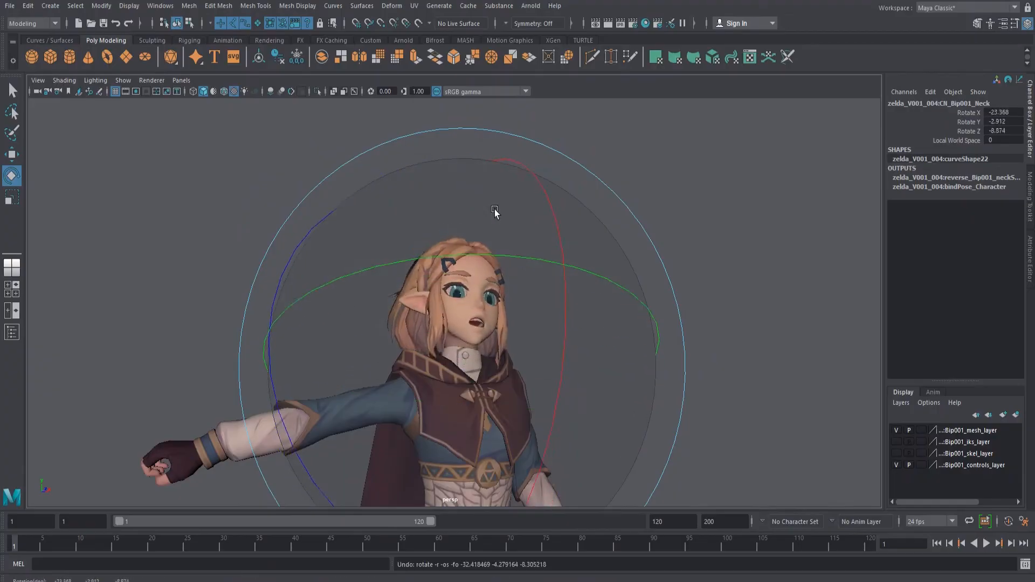
{"action": "key", "text": "ctrl+z"}
Try rotating the head control, and undo it.
{"action": "key", "text": "q"}
{"action": "left_click", "coordinate": [411, 240]}
{"action": "key", "text": "e"}
{"action": "mouse_move", "coordinate": [542, 310]}
{"action": "left_mouse_down"}
{"action": "mouse_move", "coordinate": [541, 201]}
{"action": "mouse_move", "coordinate": [529, 303]}
{"action": "left_mouse_up"}
{"action": "key", "text": "ctrl+z"}
{"action": "key", "text": "q"}
Show the rig controls around the left hand from behind and select the hand's IK control.
{"action": "right_click_drag", "start_coordinate": [528, 308], "coordinate": [460, 364], "text": "alt"}
{"action": "middle_click_drag", "start_coordinate": [460, 365], "coordinate": [497, 284], "text": "alt"}
{"action": "left_click_drag", "start_coordinate": [496, 285], "coordinate": [339, 334], "text": "alt"}
{"action": "right_click_drag", "start_coordinate": [411, 383], "coordinate": [485, 413], "text": "alt"}
{"action": "middle_click_drag", "start_coordinate": [485, 413], "coordinate": [495, 342], "text": "alt"}
{"action": "key", "text": "alt+1"}
{"action": "left_click", "coordinate": [524, 347]}
{"action": "left_click", "coordinate": [522, 342]}
{"action": "left_click_drag", "start_coordinate": [487, 408], "coordinate": [490, 368], "text": "alt"}
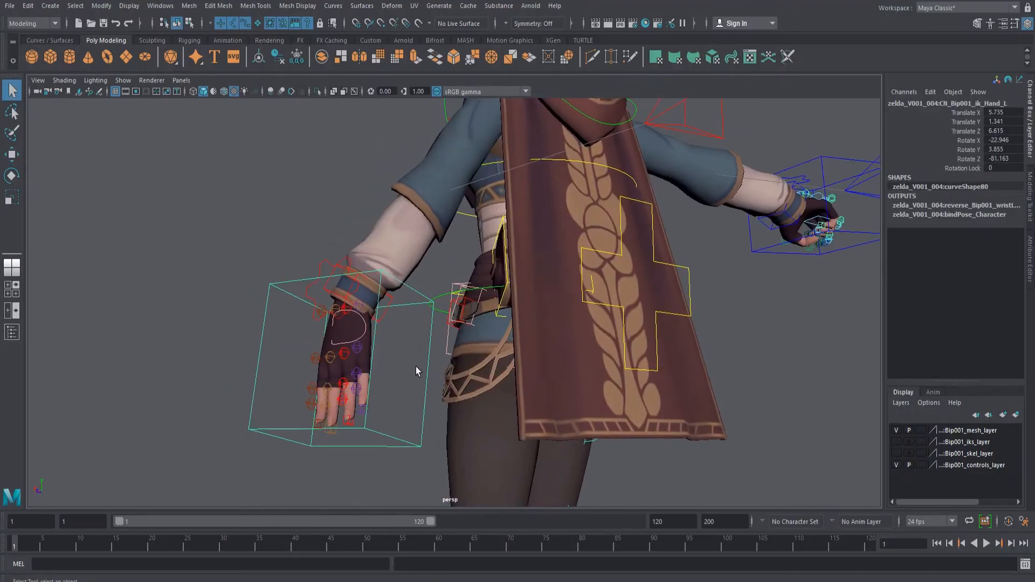
{"action": "middle_click_drag", "start_coordinate": [416, 366], "coordinate": [456, 343], "text": "alt"}
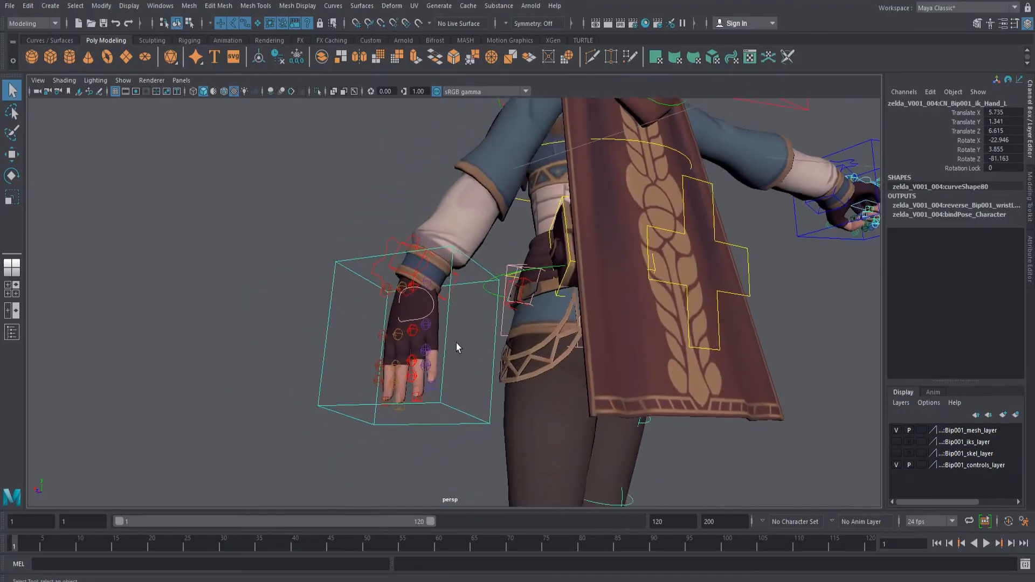
Cup the left hand by rotating its HandCup control to about -21.6 in Rotate X, checking the fingers with the controls hidden.
{"action": "scroll", "coordinate": [456, 343], "scroll_direction": "up", "scroll_amount": 3}
{"action": "left_click", "coordinate": [418, 318]}
{"action": "key", "text": "alt+1"}
{"action": "left_click_drag", "start_coordinate": [434, 413], "coordinate": [542, 210], "text": "alt"}
{"action": "key", "text": "e"}
{"action": "middle_click_drag", "start_coordinate": [519, 362], "coordinate": [512, 444], "text": "alt"}
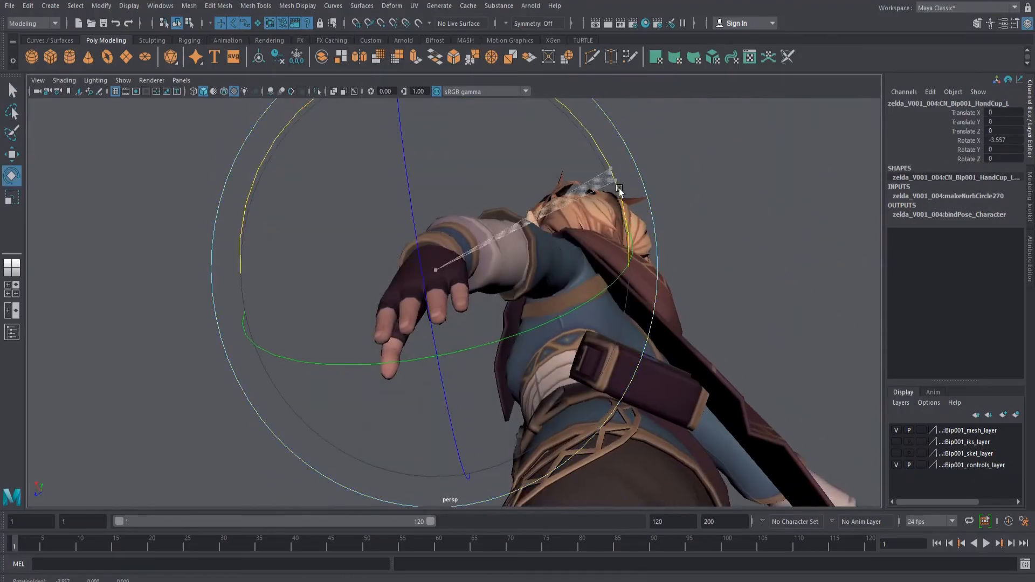
{"action": "left_click_drag", "start_coordinate": [619, 189], "coordinate": [620, 193]}
{"action": "key", "text": "alt+1"}
{"action": "left_click_drag", "start_coordinate": [466, 272], "coordinate": [445, 388], "text": "alt"}
{"action": "key", "text": "q"}
{"action": "key", "text": "e"}
{"action": "left_click_drag", "start_coordinate": [599, 171], "coordinate": [562, 312]}
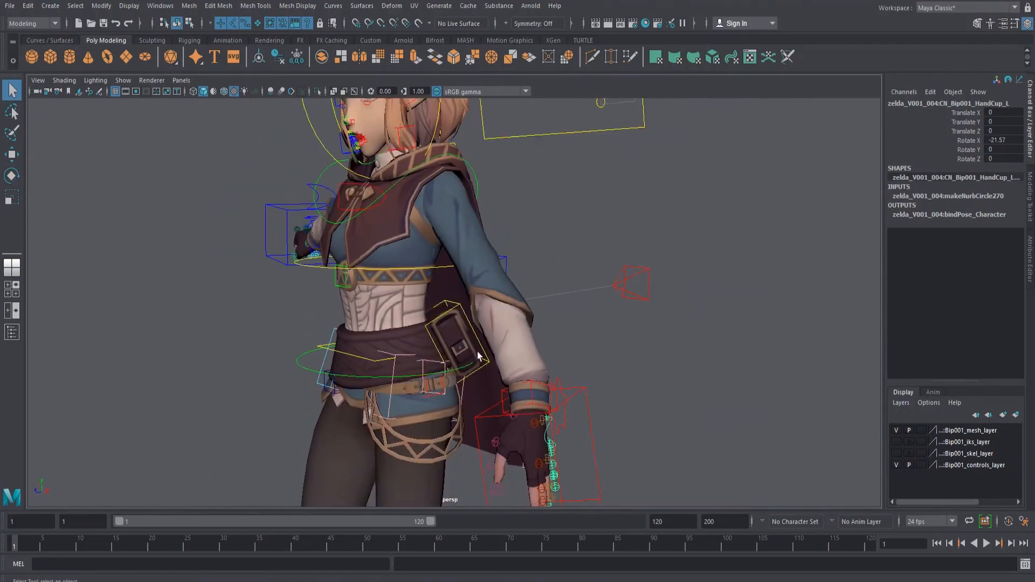
Rotate the left shoulder control on the chest slightly.
{"action": "scroll", "coordinate": [416, 296], "scroll_direction": "down", "scroll_amount": 1}
{"action": "middle_click_drag", "start_coordinate": [416, 295], "coordinate": [433, 351], "text": "alt"}
{"action": "left_click_drag", "start_coordinate": [361, 360], "coordinate": [415, 358], "text": "alt"}
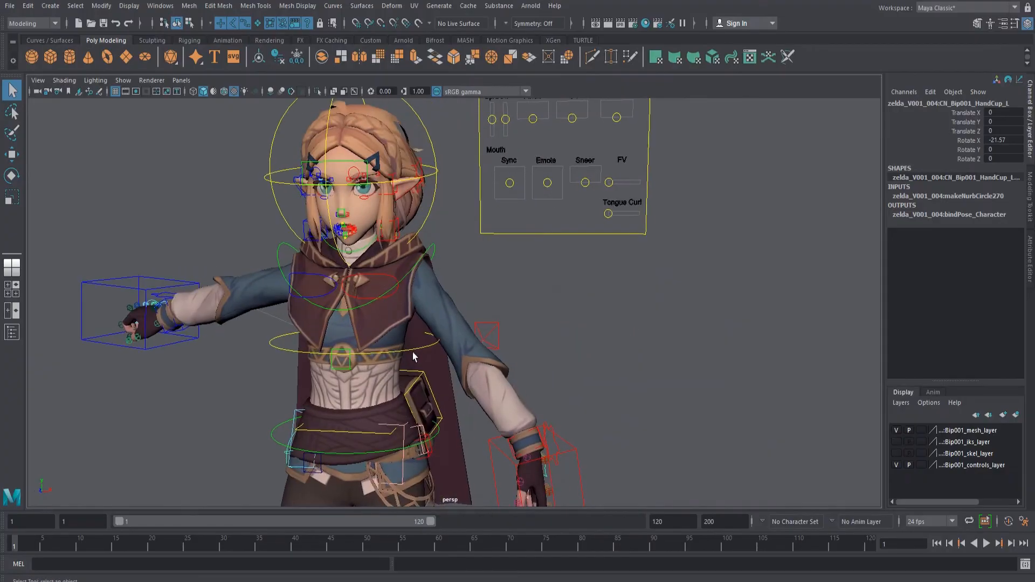
{"action": "right_click_drag", "start_coordinate": [412, 357], "coordinate": [321, 328], "text": "alt"}
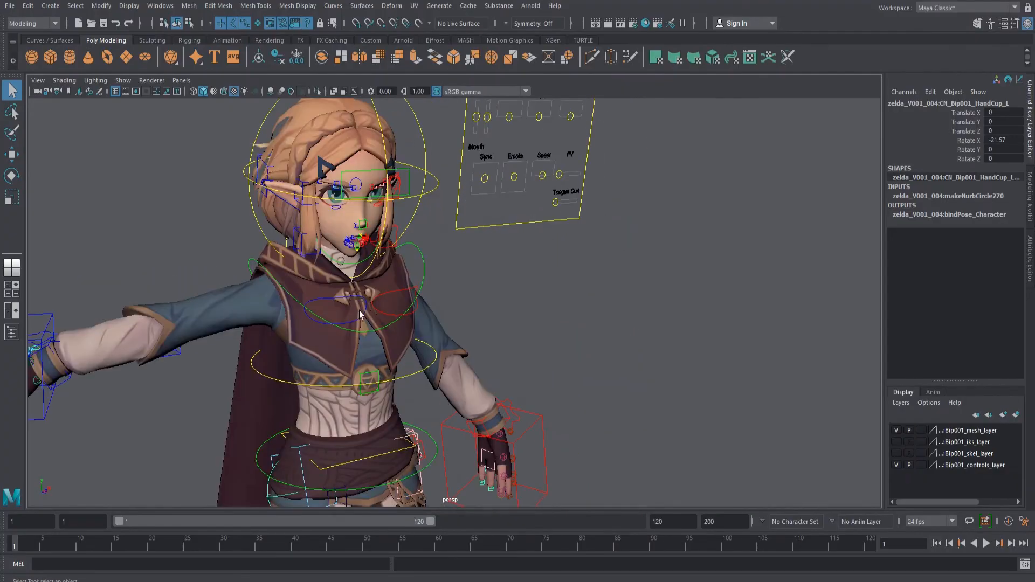
{"action": "left_click", "coordinate": [359, 322]}
{"action": "key", "text": "e"}
{"action": "key", "text": "q"}
{"action": "left_click", "coordinate": [383, 317]}
{"action": "left_click", "coordinate": [383, 314]}
{"action": "key", "text": "e"}
{"action": "left_click_drag", "start_coordinate": [226, 176], "coordinate": [232, 200]}
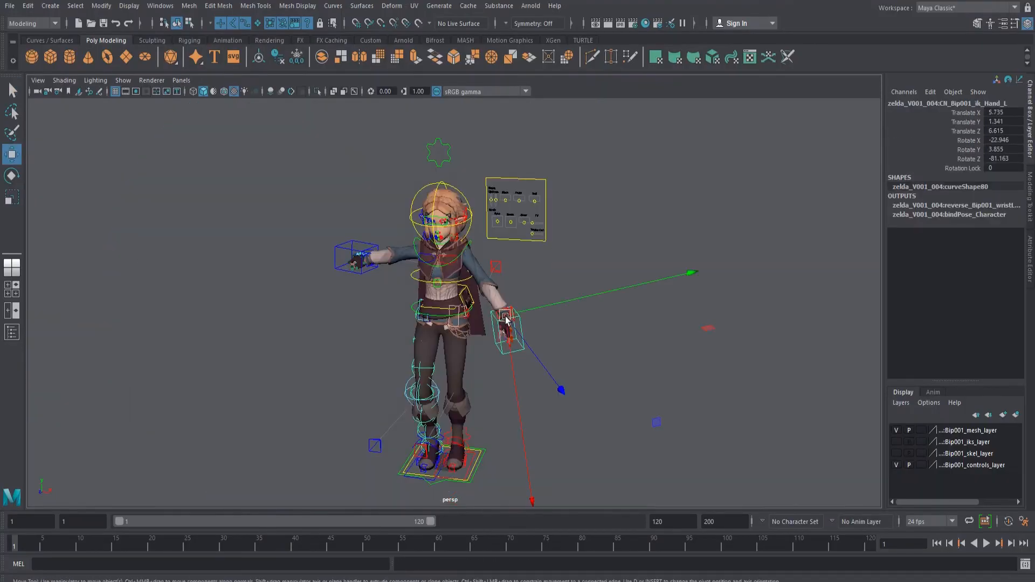
Raise the left hand's IK control to about 37 in Translate Y and rotate it to about 6.3, 22.4, 15.9.
{"action": "key", "text": "e"}
{"action": "left_click_drag", "start_coordinate": [340, 128], "coordinate": [475, 356]}
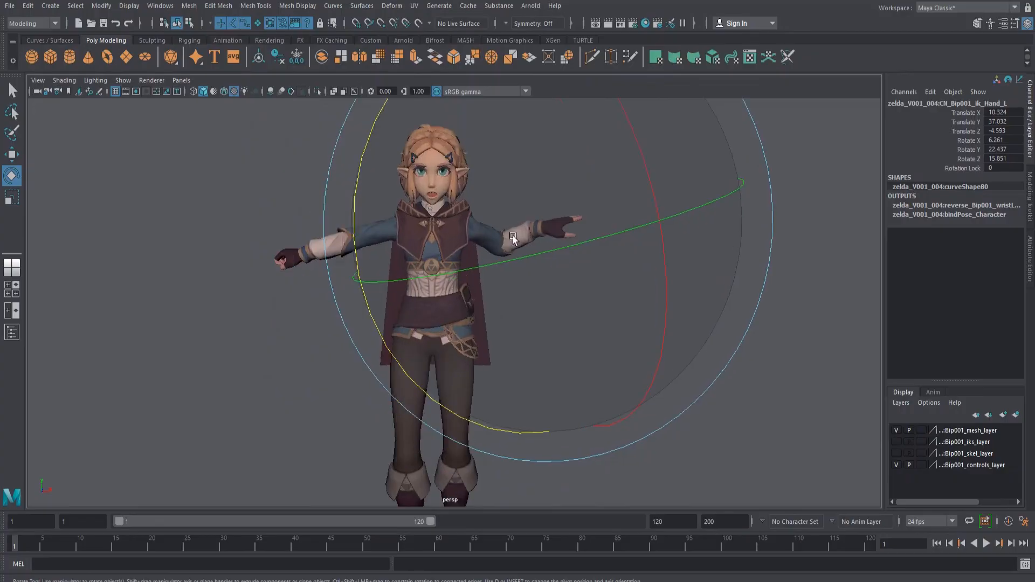
{"action": "key", "text": "q"}
Extend the left arm outward by moving its hand IK control to about 20.8, 38.9, 1.3.
{"action": "key", "text": "w"}
{"action": "left_click_drag", "start_coordinate": [547, 261], "coordinate": [586, 246], "text": "alt"}
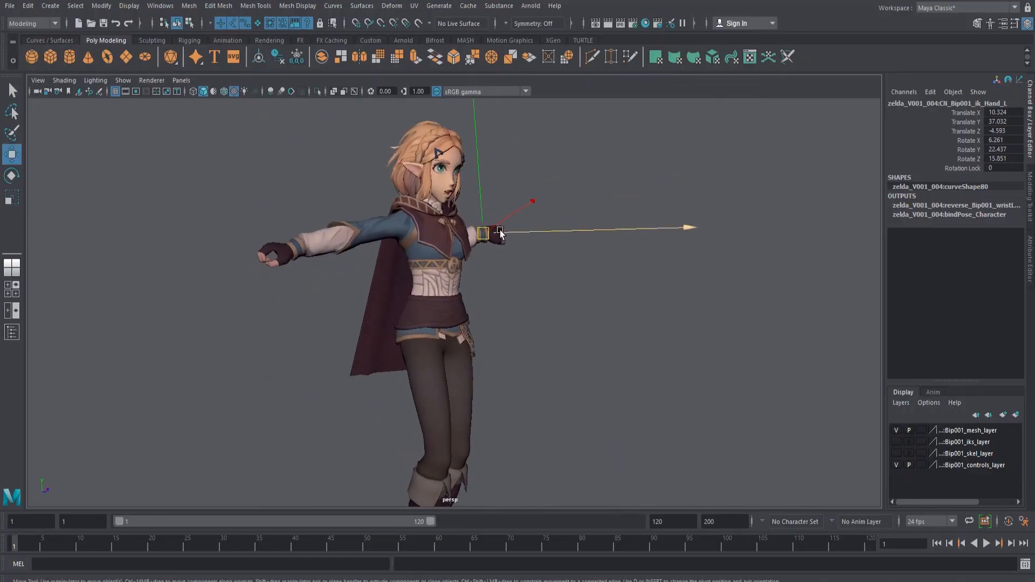
{"action": "left_click_drag", "start_coordinate": [522, 238], "coordinate": [486, 254], "text": "alt"}
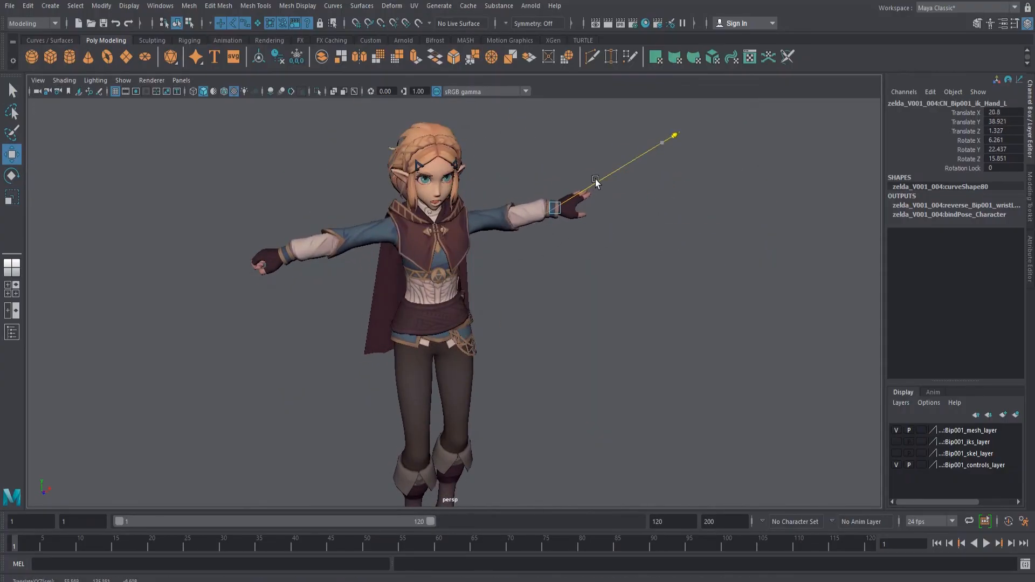